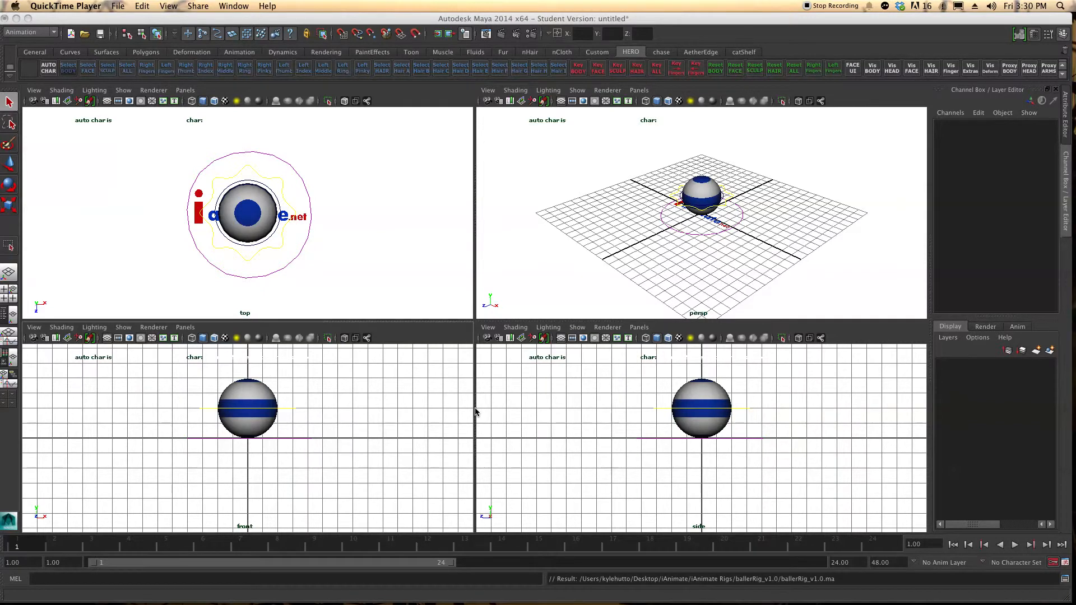
Reduce the layout's lower row to a single, shorter pane and show the Graph Editor in it.
drag(475, 420, 961, 426)
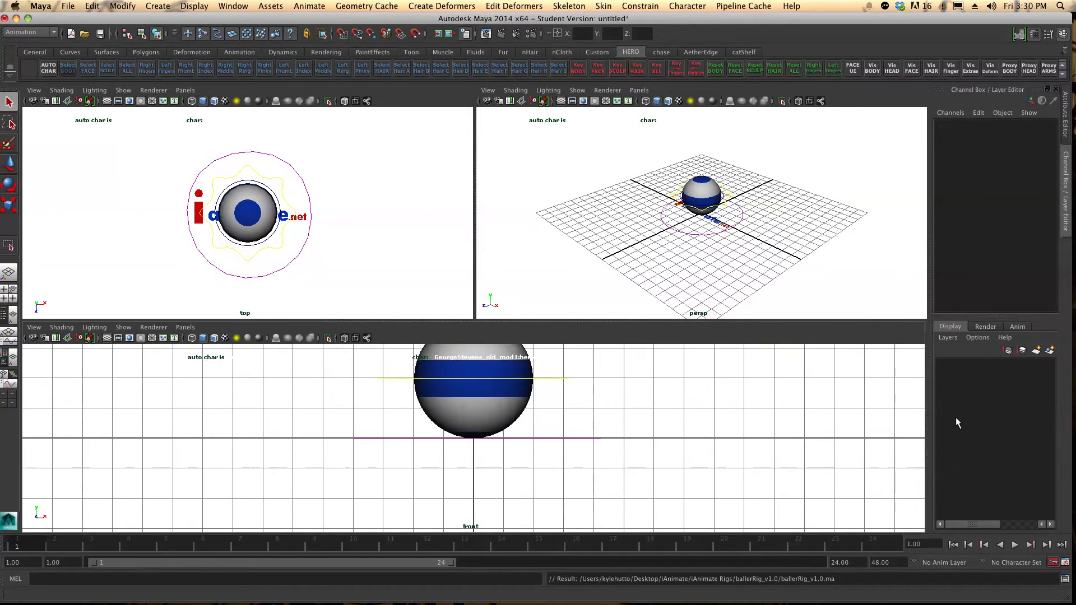
drag(446, 320, 440, 362)
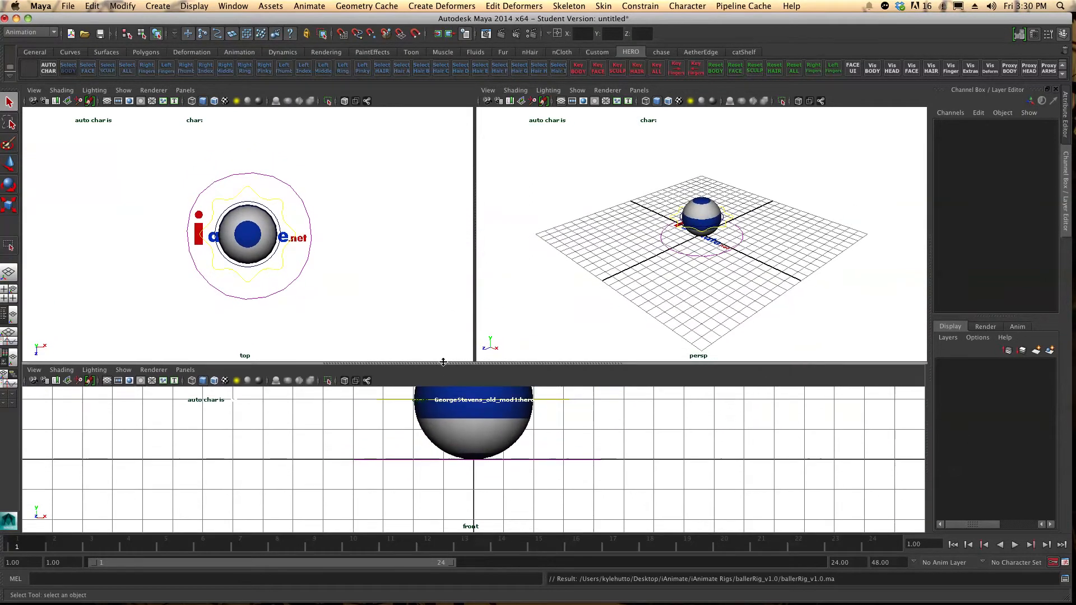
click(185, 370)
mouse_move(235, 424)
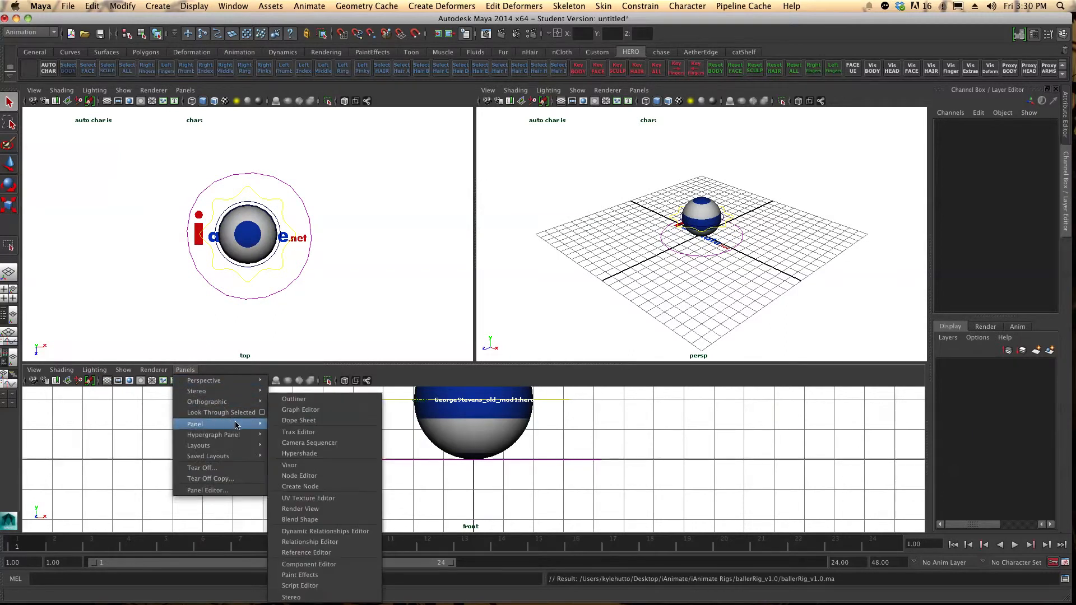
click(303, 410)
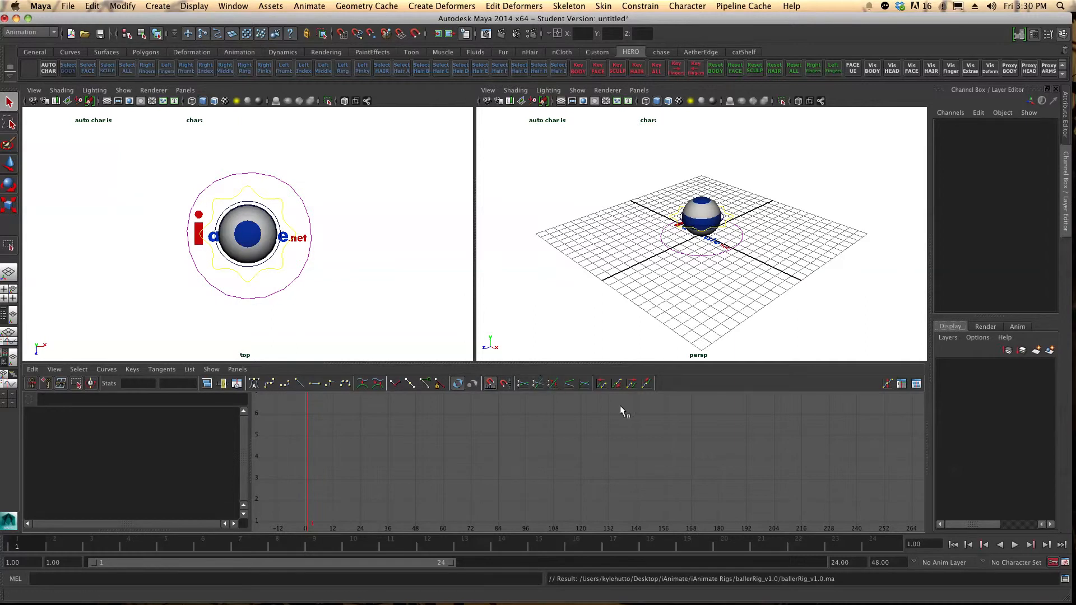
Change the top view's pane to the persp camera.
click(184, 90)
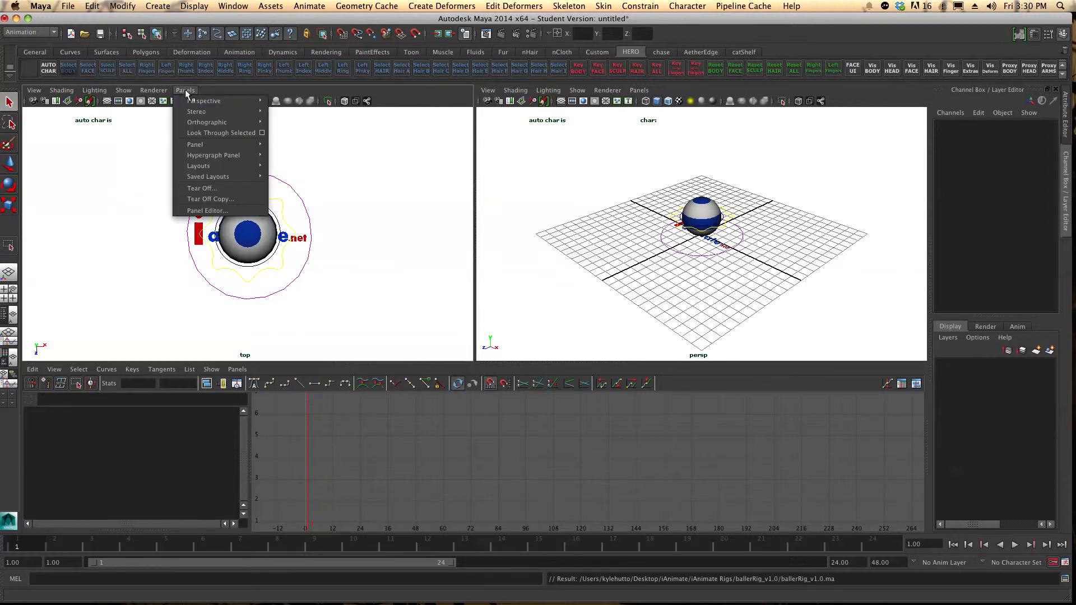
mouse_move(210, 102)
click(297, 102)
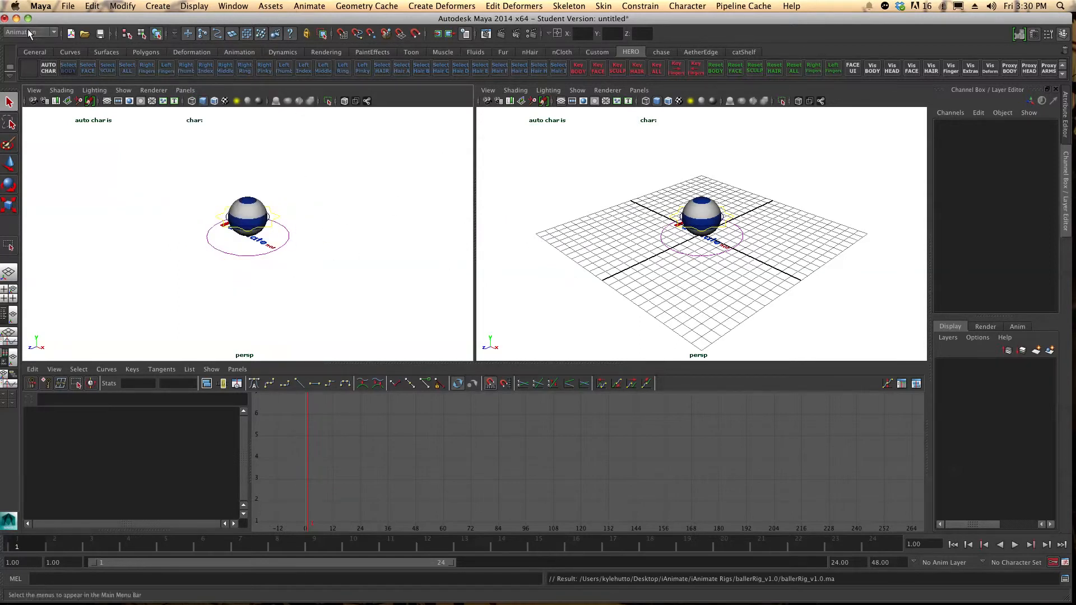
Create a camera and move it back from the ball to a Translate Z of about 14.
click(159, 6)
mouse_move(168, 67)
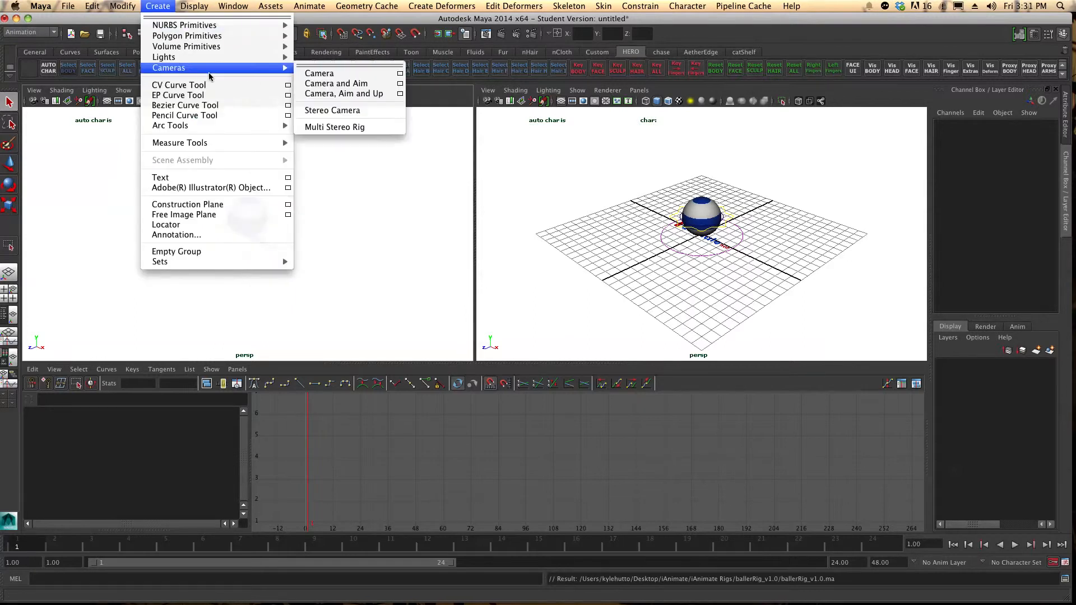
click(314, 72)
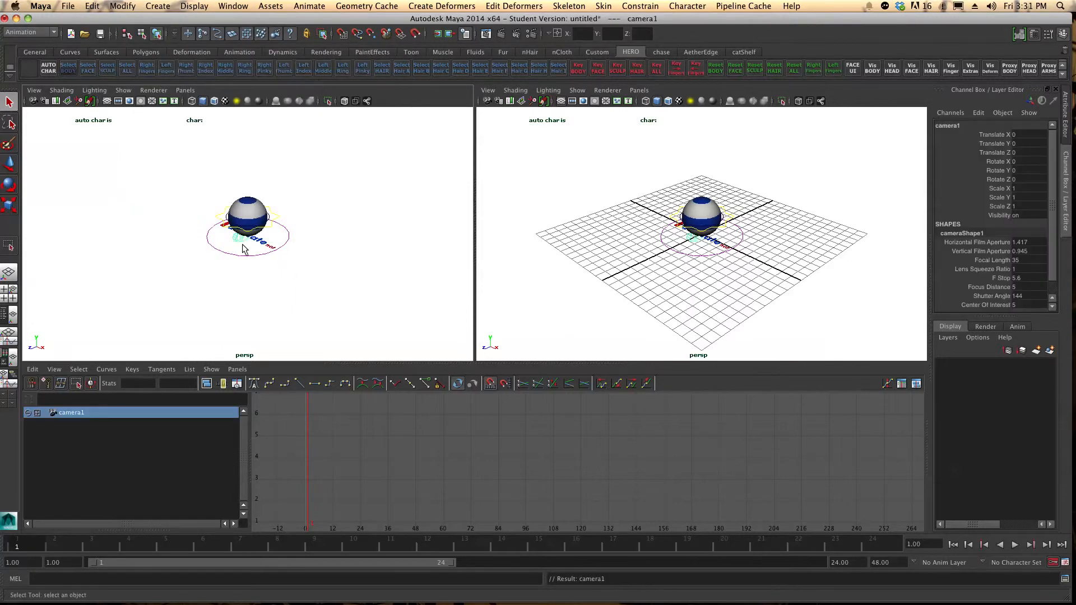
key(w)
drag(241, 250, 64, 330)
Look through camera1 in the perspective pane that shows the grid.
click(643, 90)
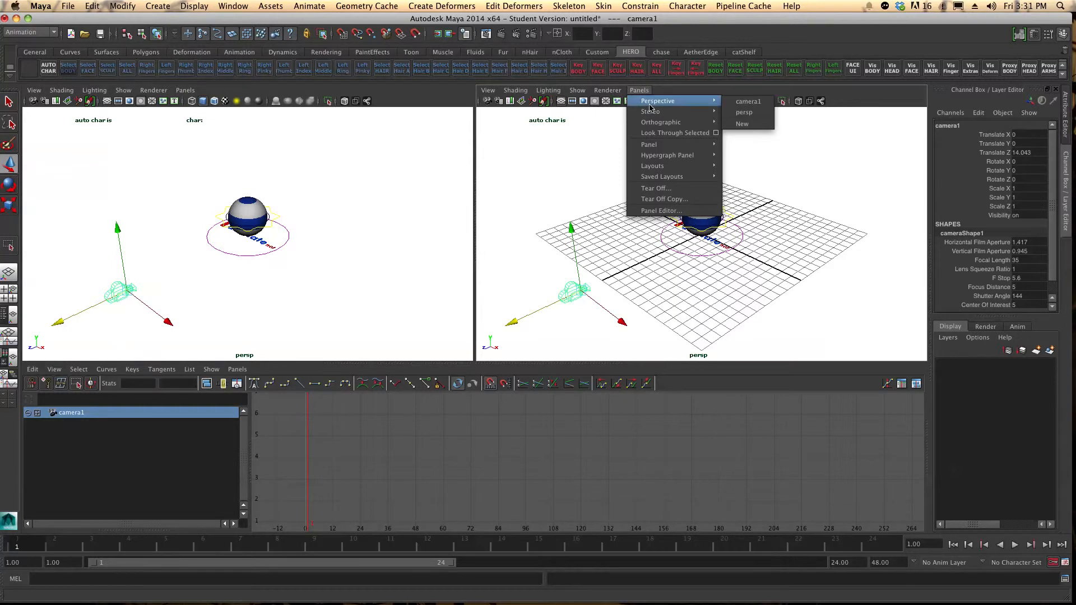
mouse_move(670, 155)
mouse_move(661, 101)
click(747, 104)
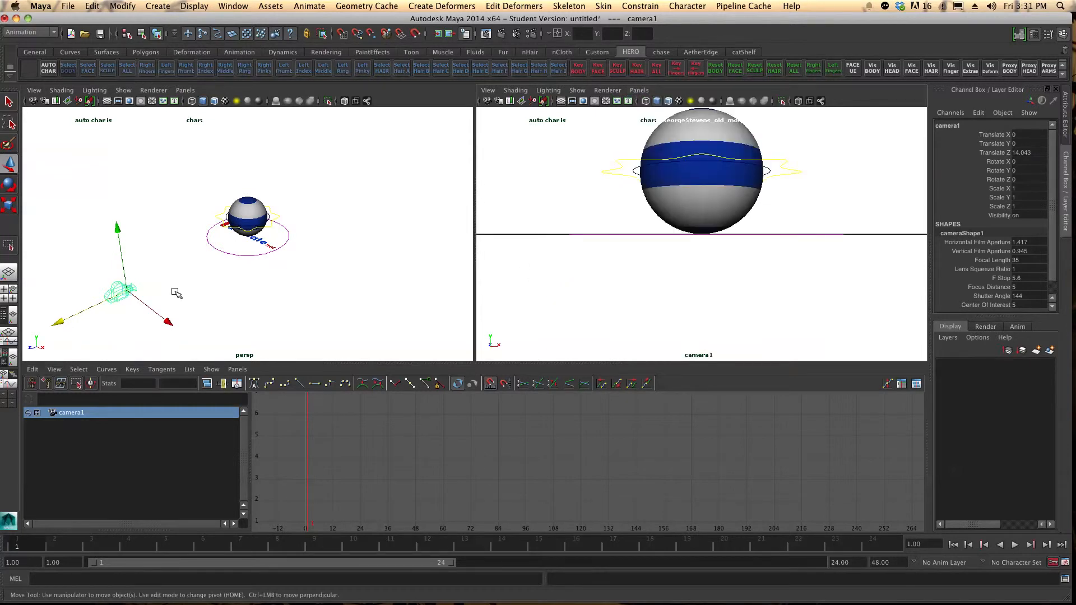
Raise camera1 to about 4.7 in Y and pull it back to about 20.4 in Z.
drag(113, 226, 108, 184)
drag(74, 275, 5, 320)
drag(32, 253, 32, 240)
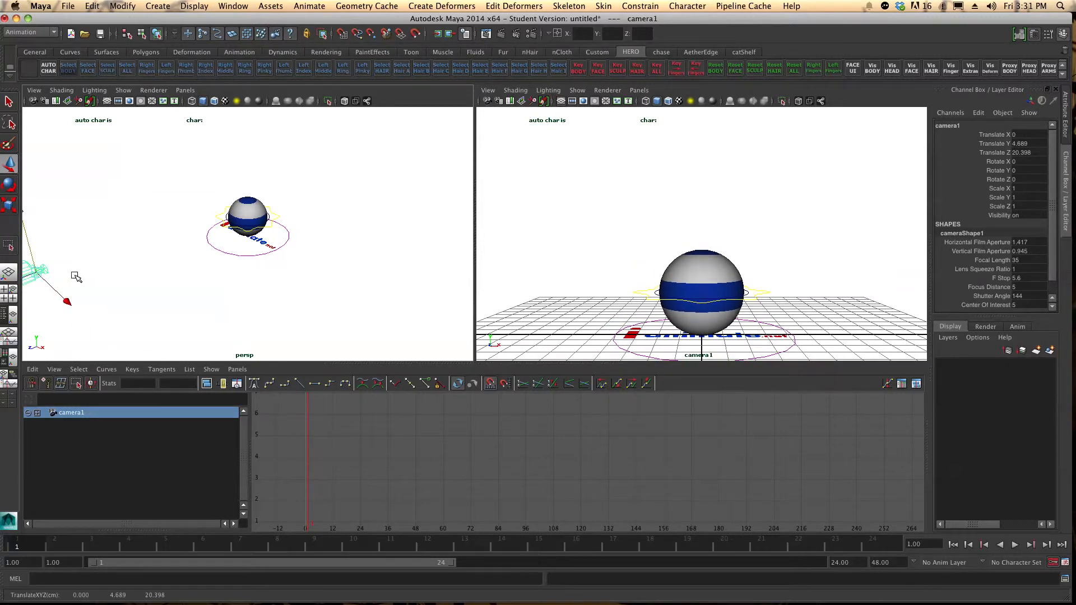
Aim camera1 at the ball by moving its centre of interest with the Show Manipulator tool, tilting it about -6 degrees in X.
key(t)
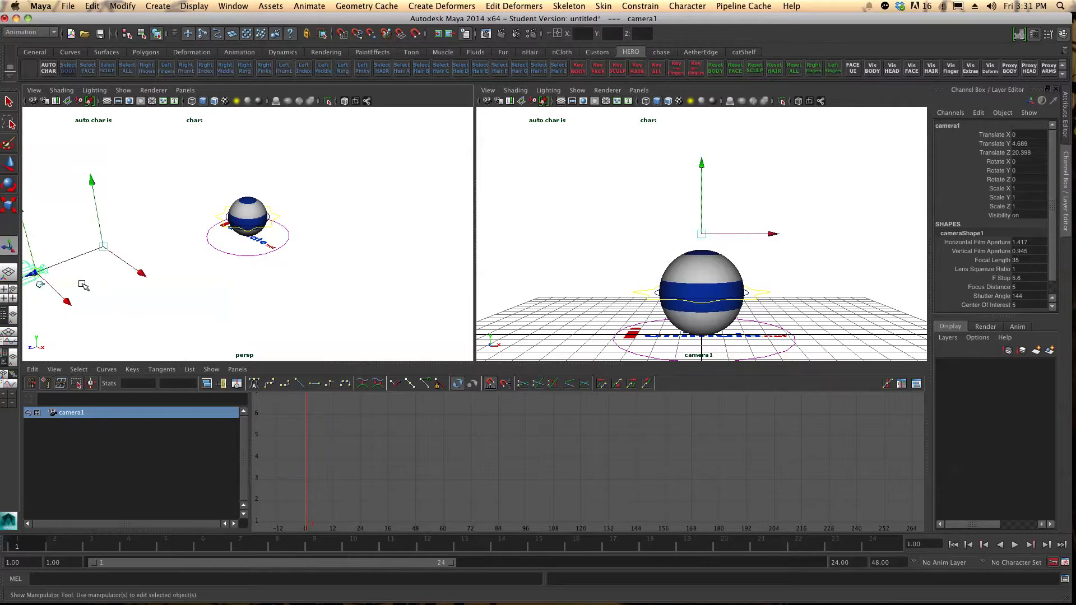
drag(60, 264, 223, 219)
drag(244, 130, 247, 147)
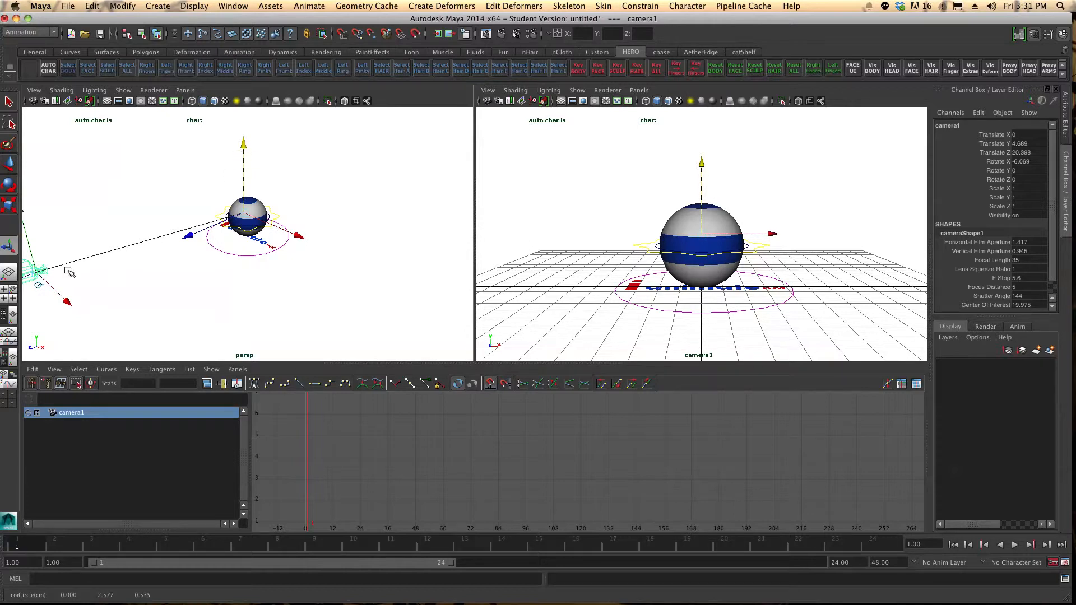
Reframe camera1 at about 6.6 in Y and 31.9 in Z, raise its aim point above the ball, and deselect it.
scroll(68, 271, down, 5)
drag(83, 279, 14, 307)
drag(68, 217, 66, 204)
drag(246, 152, 246, 139)
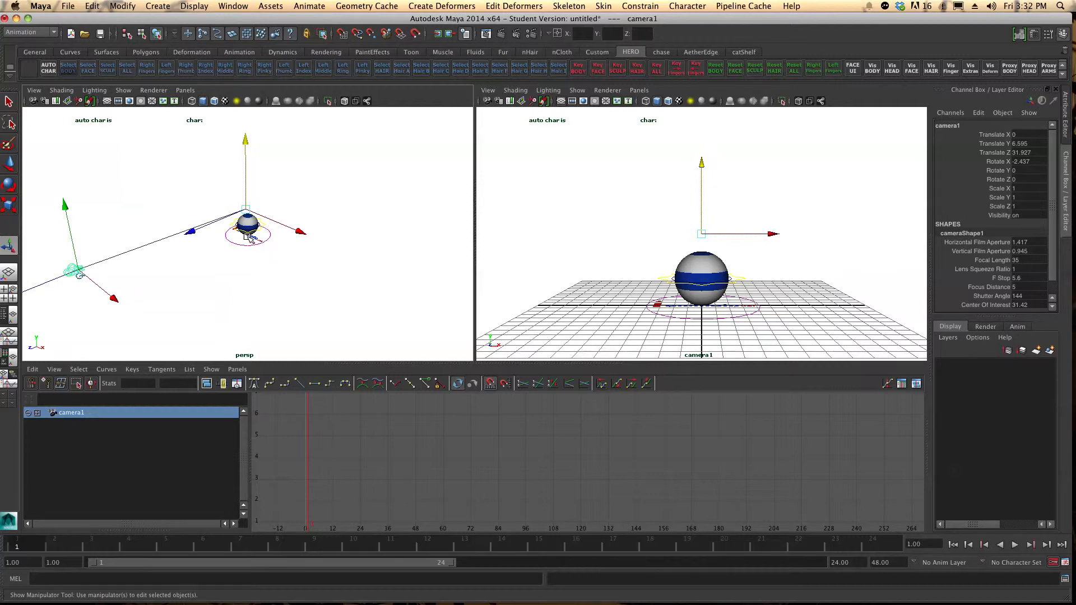
click(215, 257)
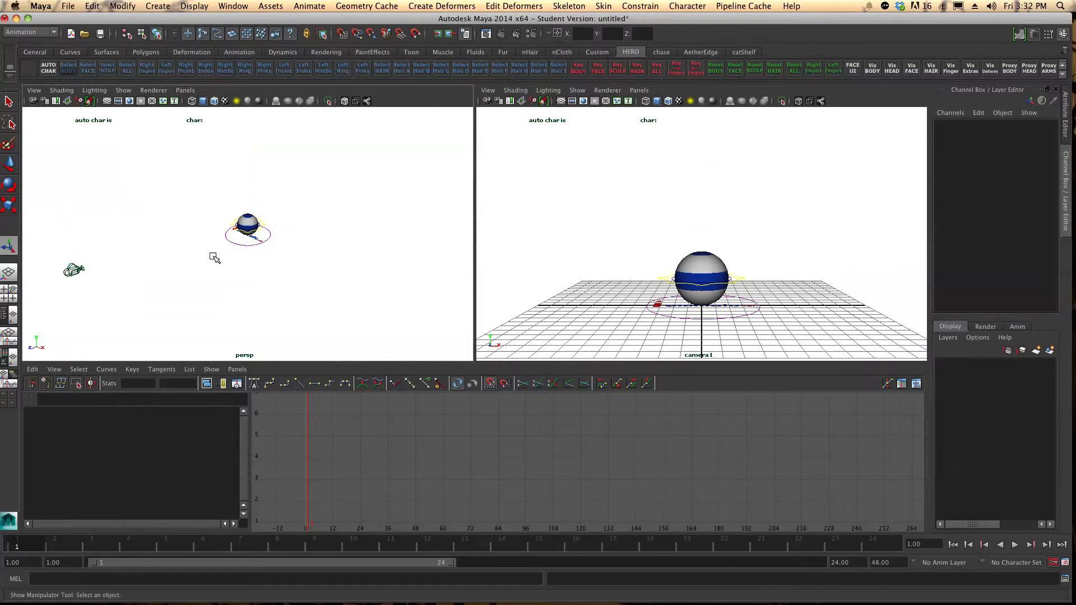
Test selecting the ball surface and its control curves in the perspective view.
click(268, 230)
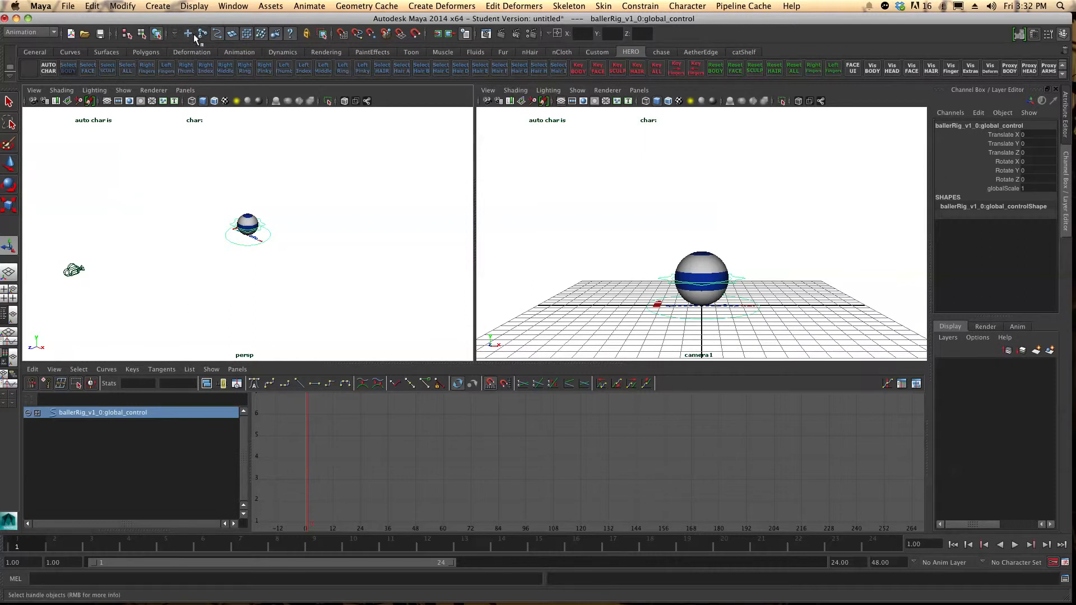
key(t)
click(355, 291)
click(251, 224)
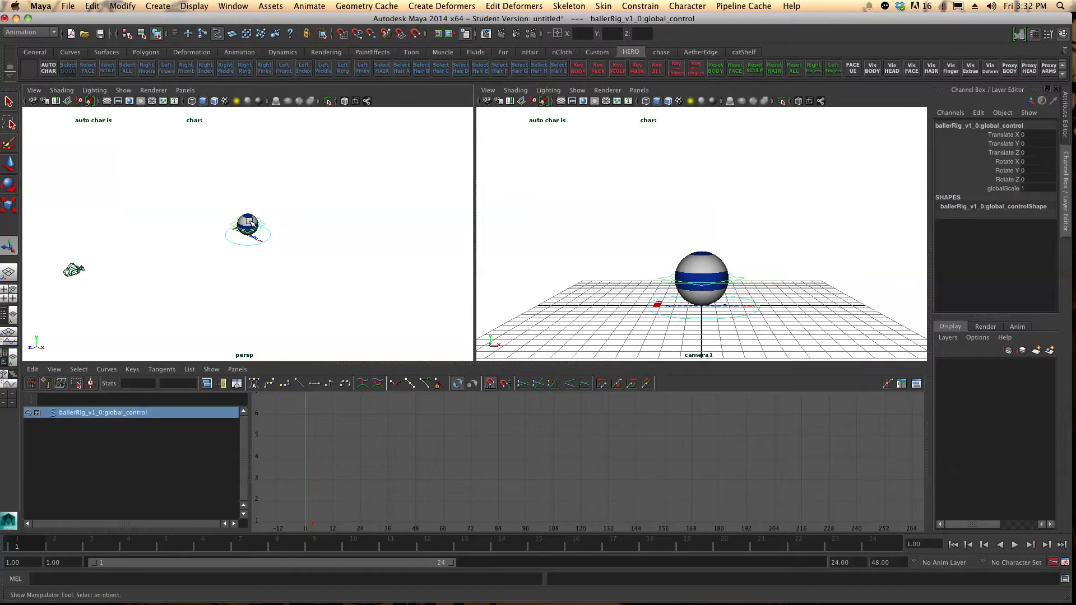
click(276, 187)
click(250, 215)
click(282, 201)
scroll(258, 190, up, 5)
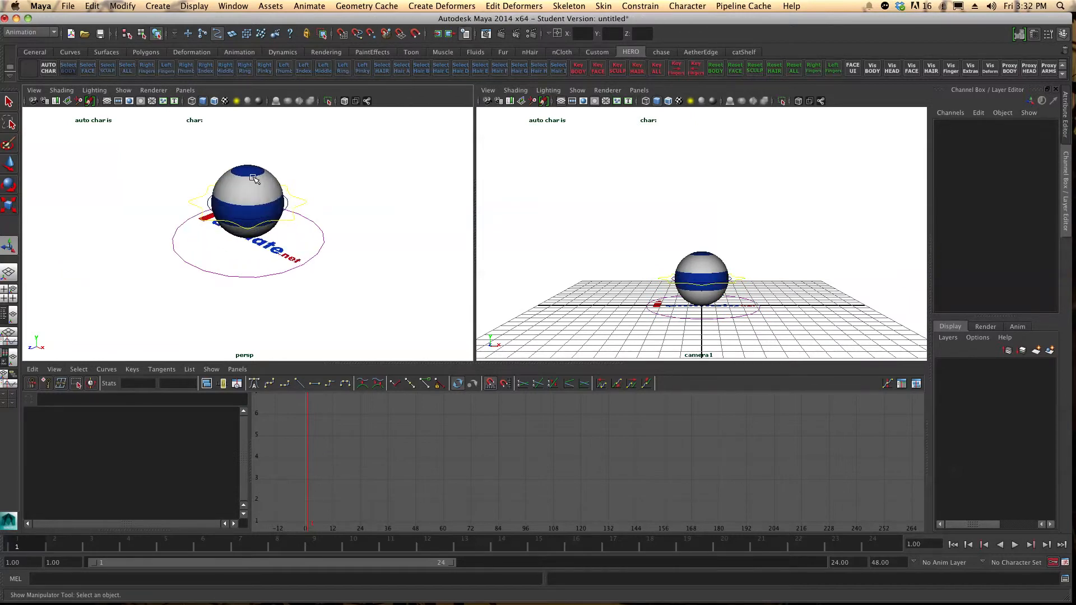
click(231, 225)
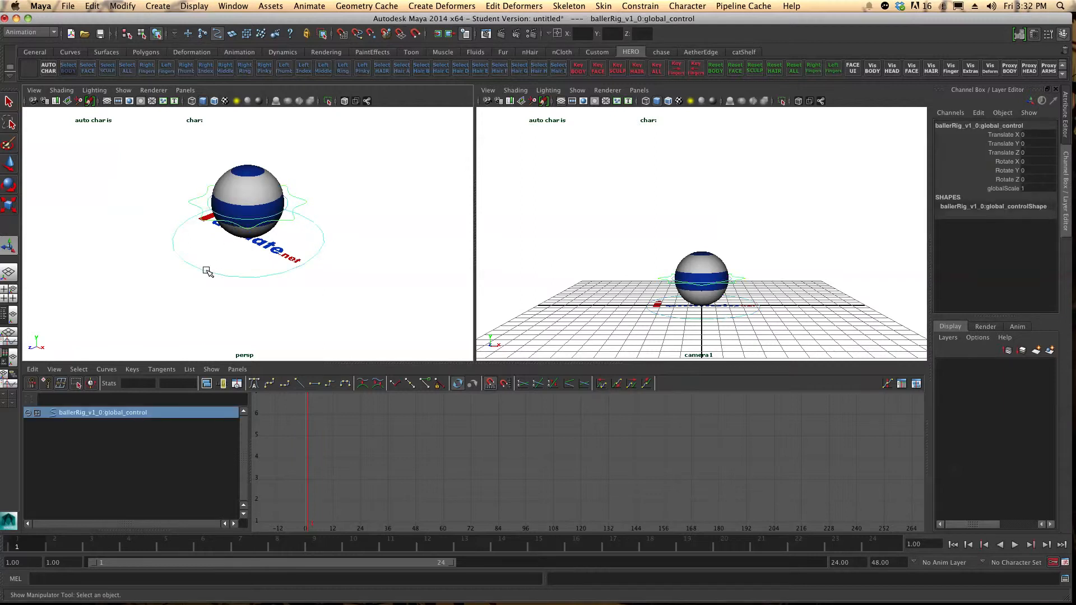
click(258, 216)
Try moving the ball rig's global control about 5.5 units along X, and undo the move.
alt+drag(295, 248, 288, 278)
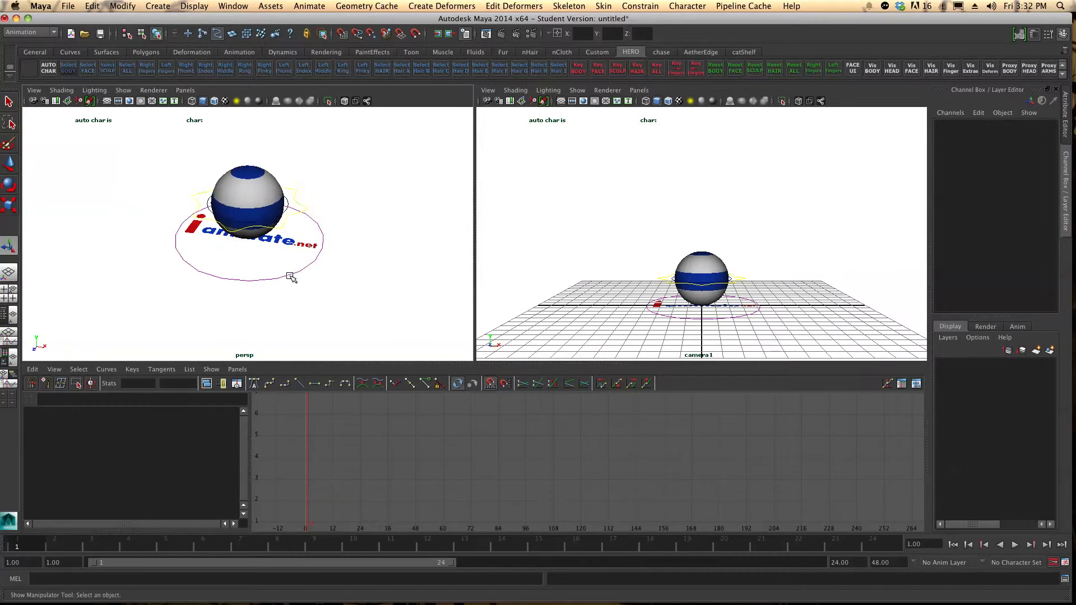
click(290, 276)
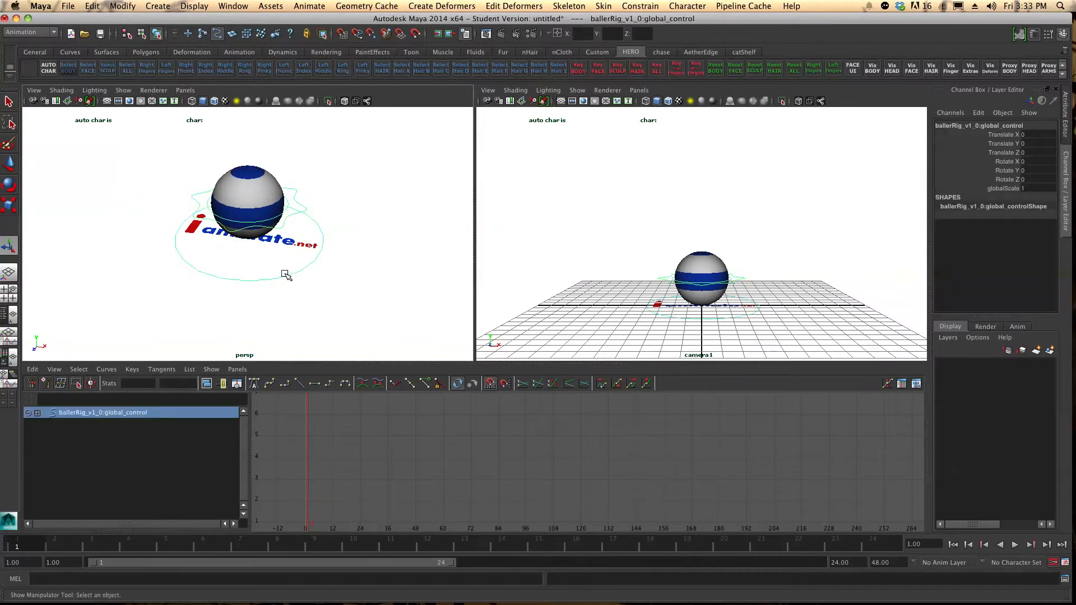
key(w)
drag(317, 247, 412, 284)
key(z)
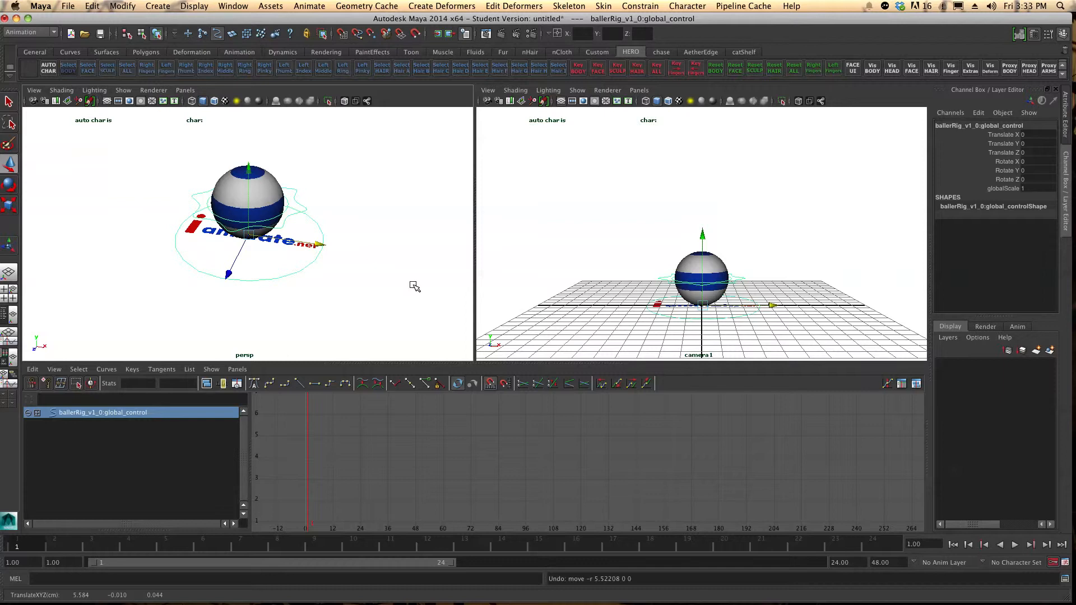
Try moving the ball control down about 1.9 units and sideways along X, and undo both moves.
click(297, 203)
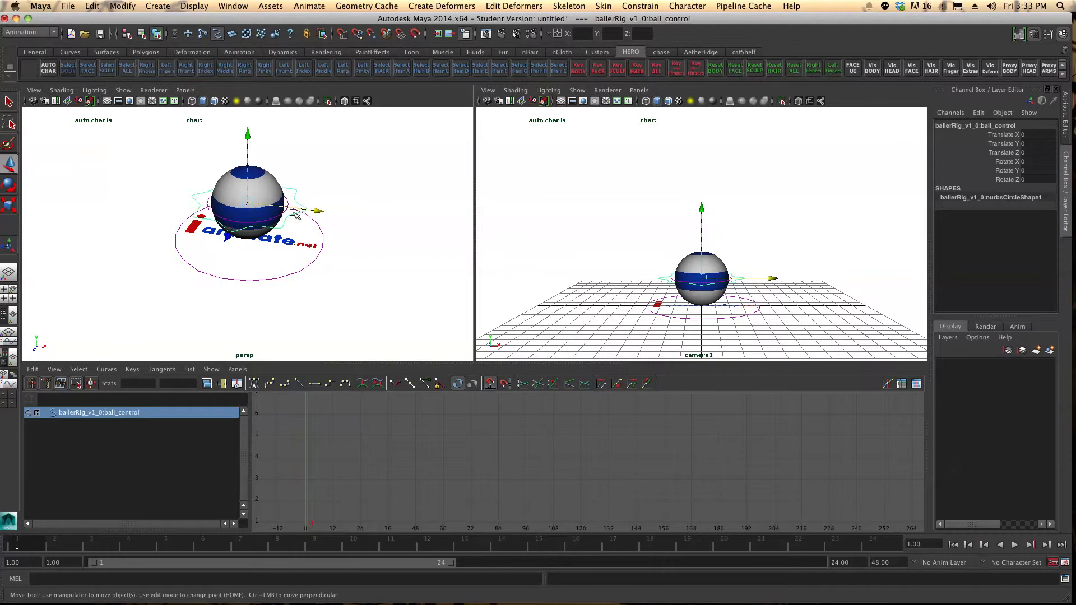
alt+drag(283, 250, 354, 233)
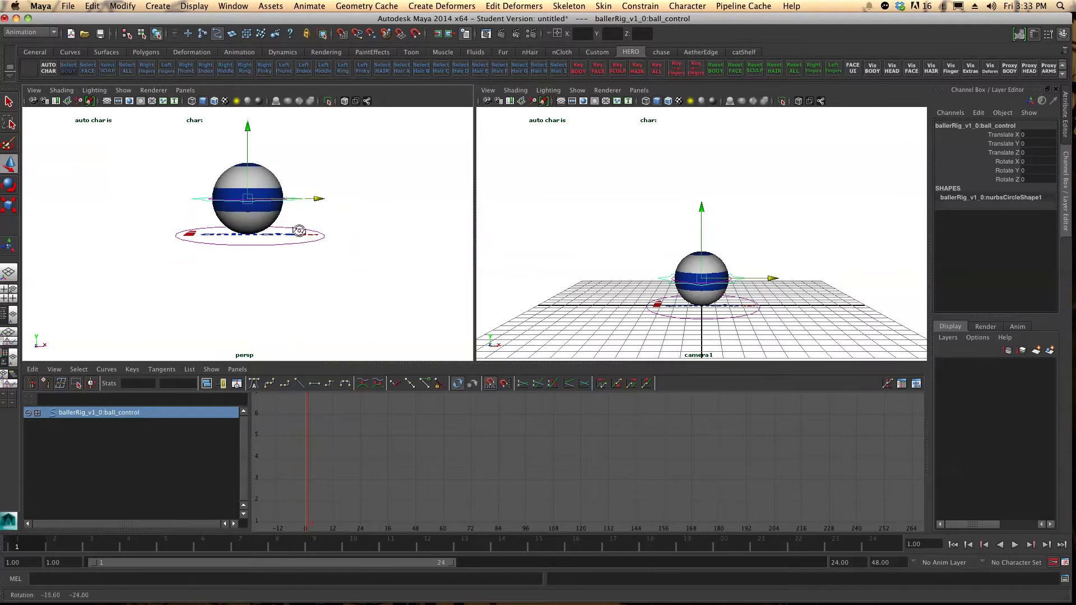
drag(249, 126, 223, 166)
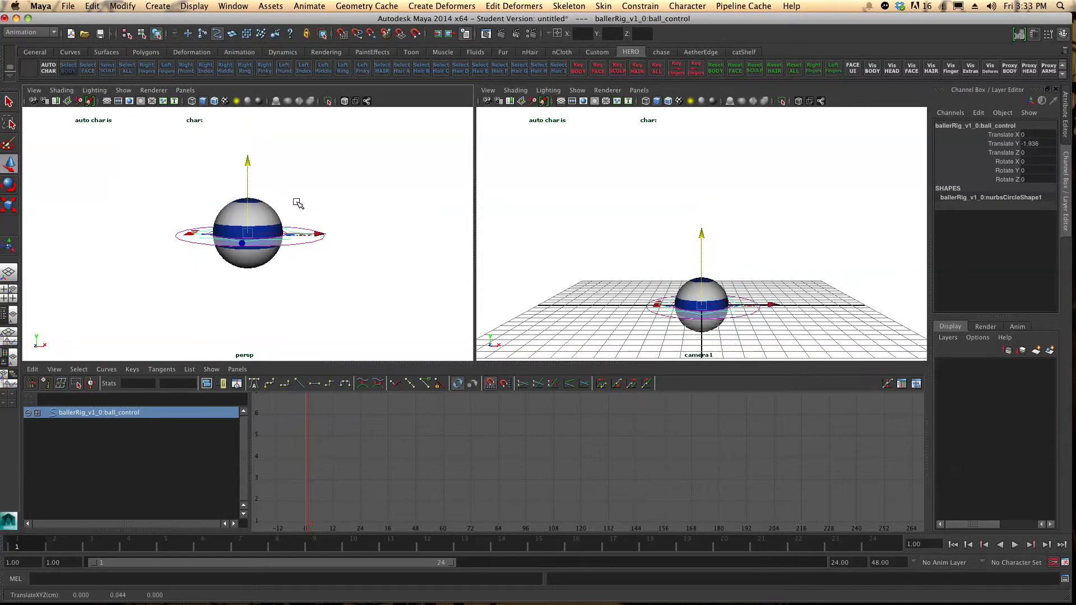
drag(323, 236, 348, 252)
key(super+z)
key(super+z)
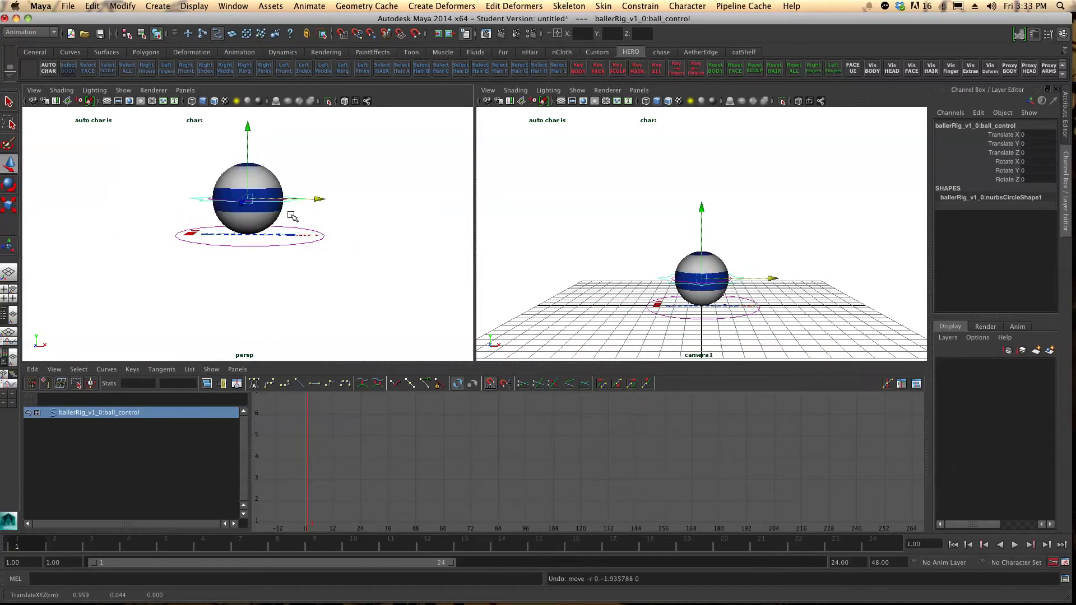
Try moving the squash-and-stretch control vertically, and undo the moves.
alt+drag(303, 152, 298, 177)
click(352, 196)
click(285, 206)
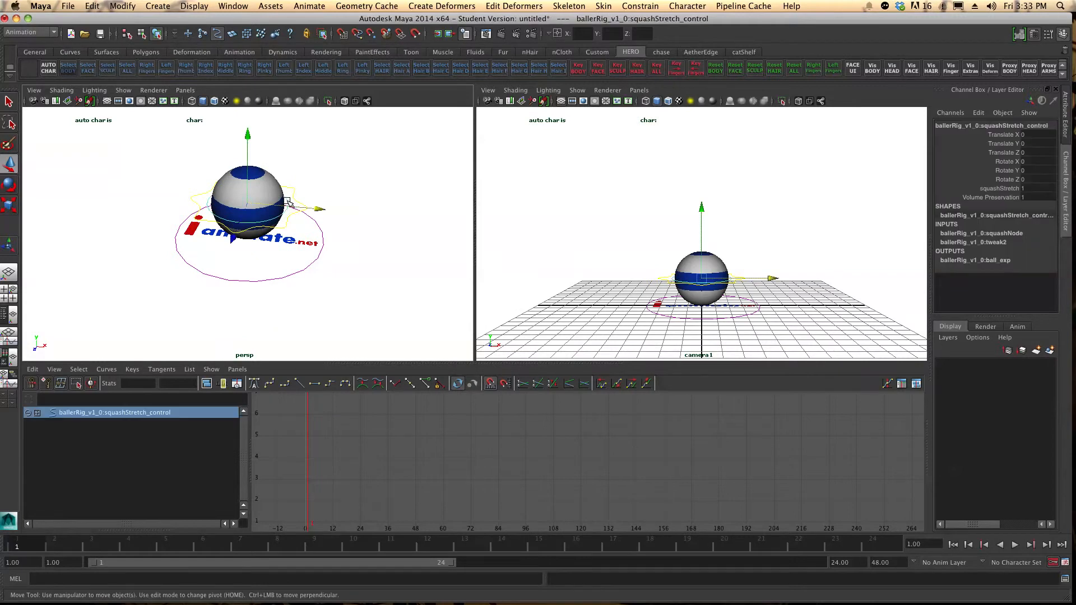
click(248, 134)
mouse_move(249, 133)
mouse_down()
mouse_move(249, 115)
mouse_move(246, 164)
mouse_move(246, 146)
mouse_up()
key(super+z)
key(super+z)
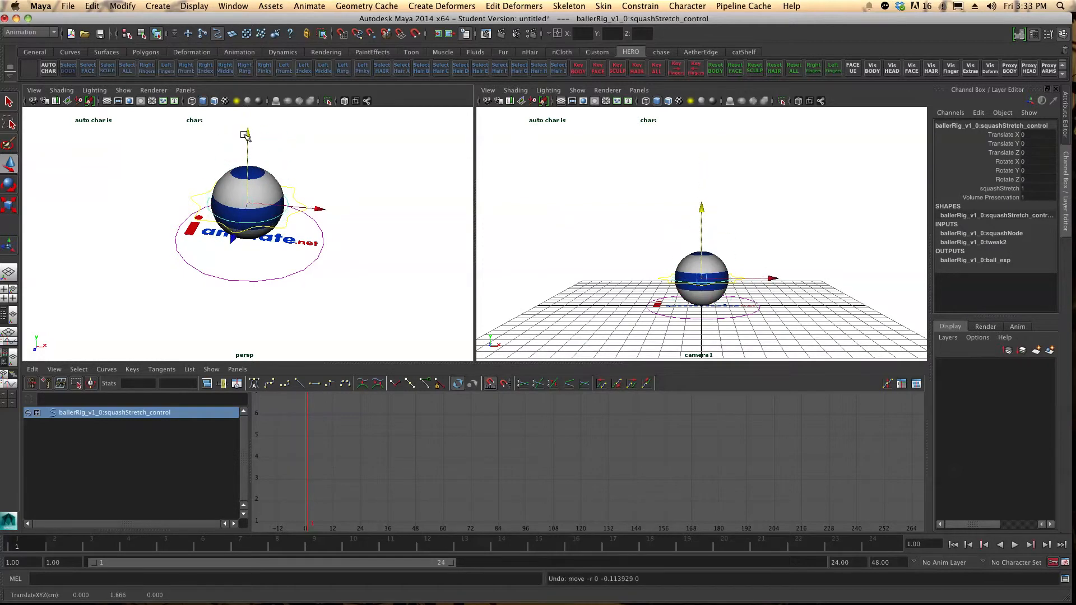
Try rotating the squash-and-stretch control about 3.5 degrees around Z, and undo the rotation.
key(e)
drag(315, 131, 311, 160)
key(super+z)
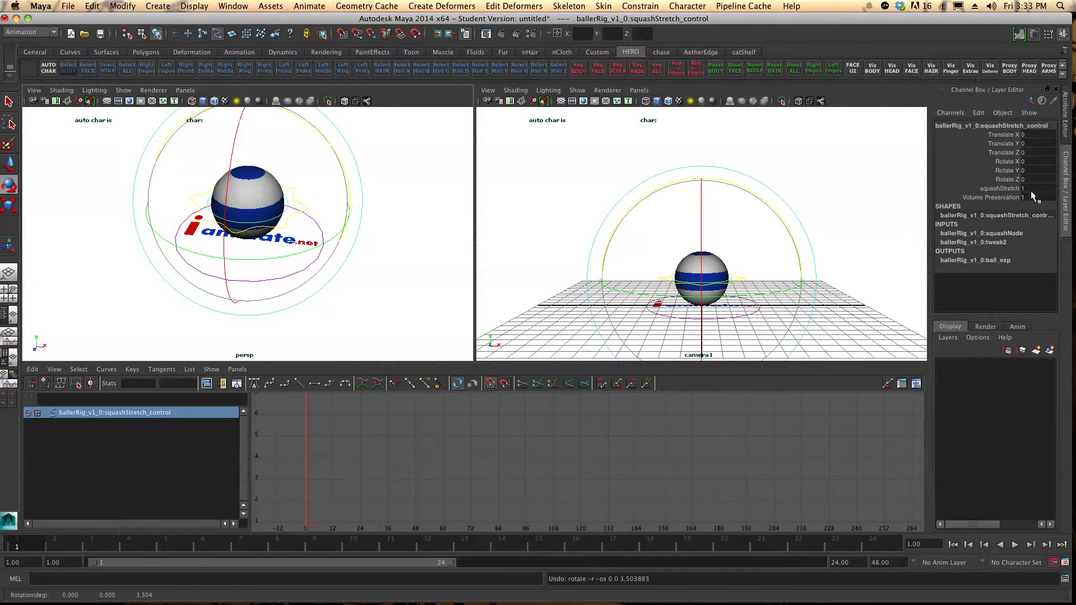
Try changing the squashStretch value of the squash-and-stretch control, and undo the change.
click(1000, 188)
middle_drag(410, 271, 1061, 262)
key(z)
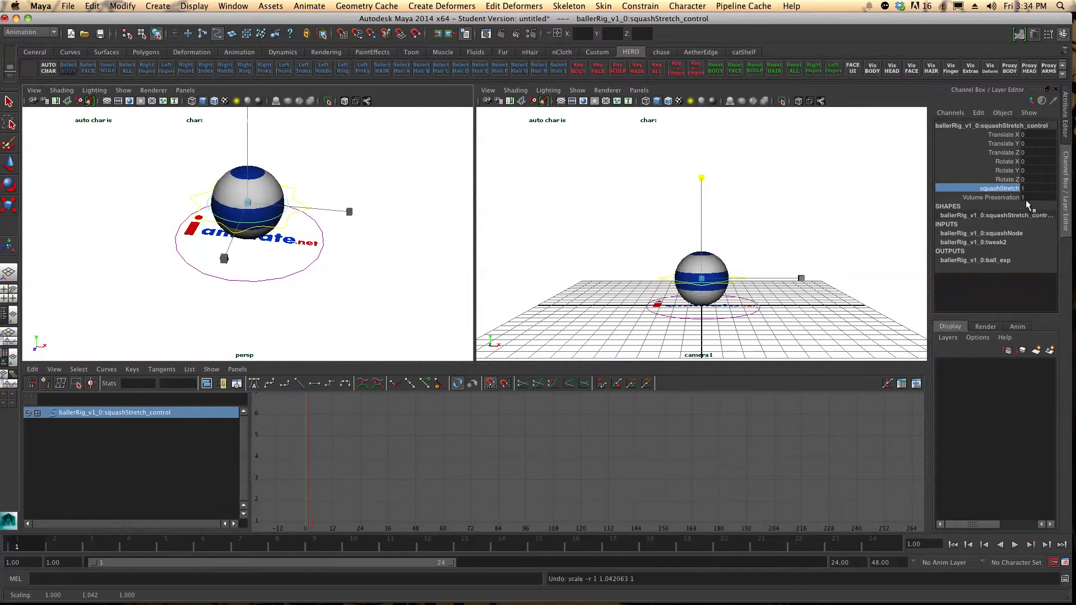
Extend the playback range to end at frame 48.
alt+drag(331, 272, 338, 250)
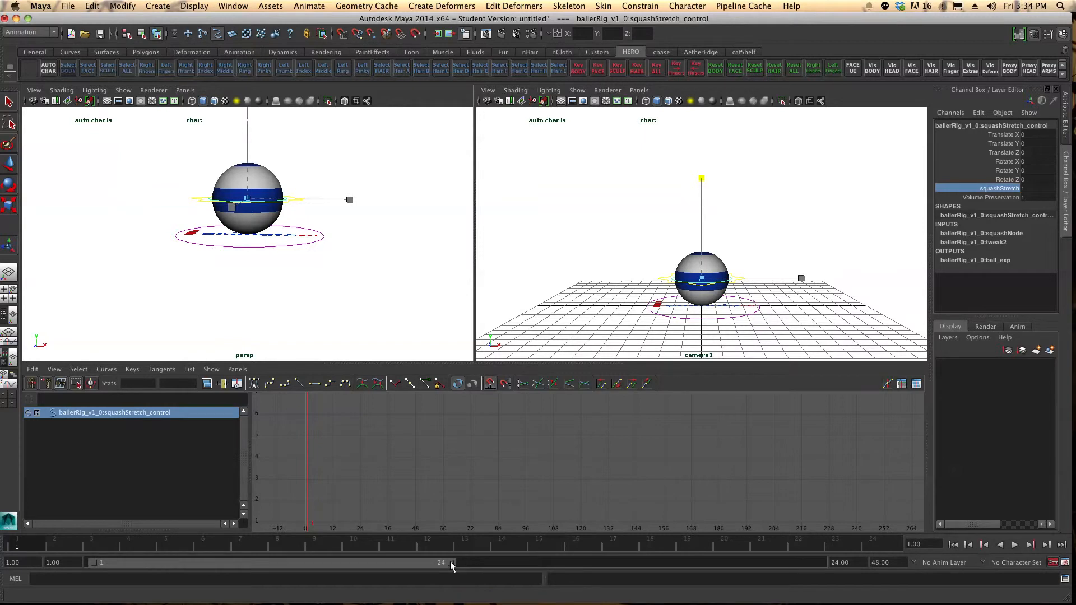
drag(452, 563, 823, 564)
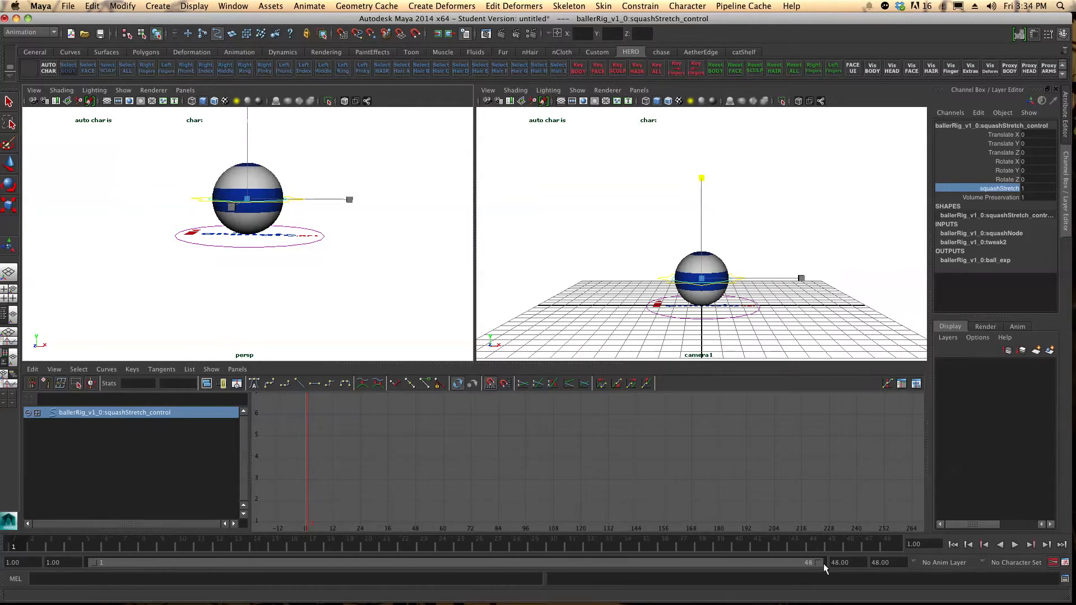
Try an animation end of frame 100, and set it back to 48.
click(898, 562)
text(100)
key(Return)
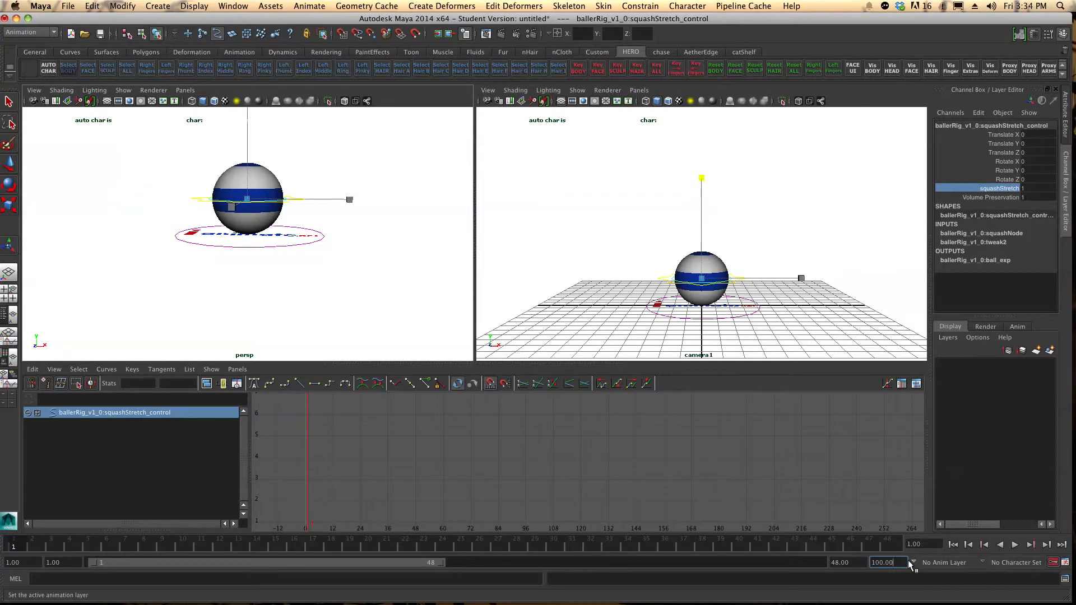
drag(898, 562, 748, 561)
text(48)
key(Return)
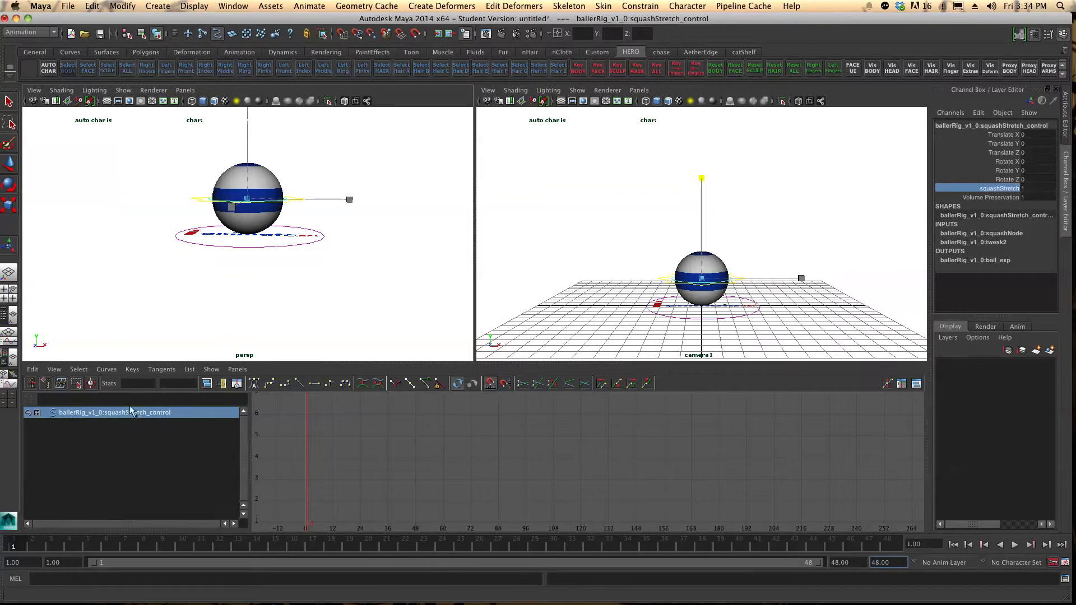
scroll(147, 233, down, 5)
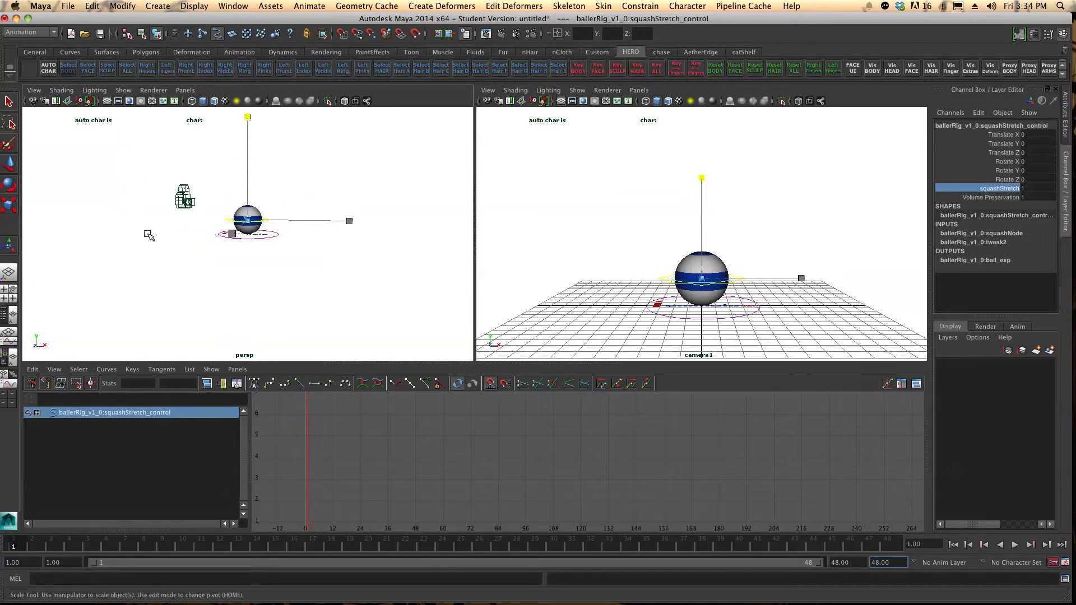
Enable selection of rendering objects, and key the rotation of camera1 at frame 1.
click(177, 191)
key(e)
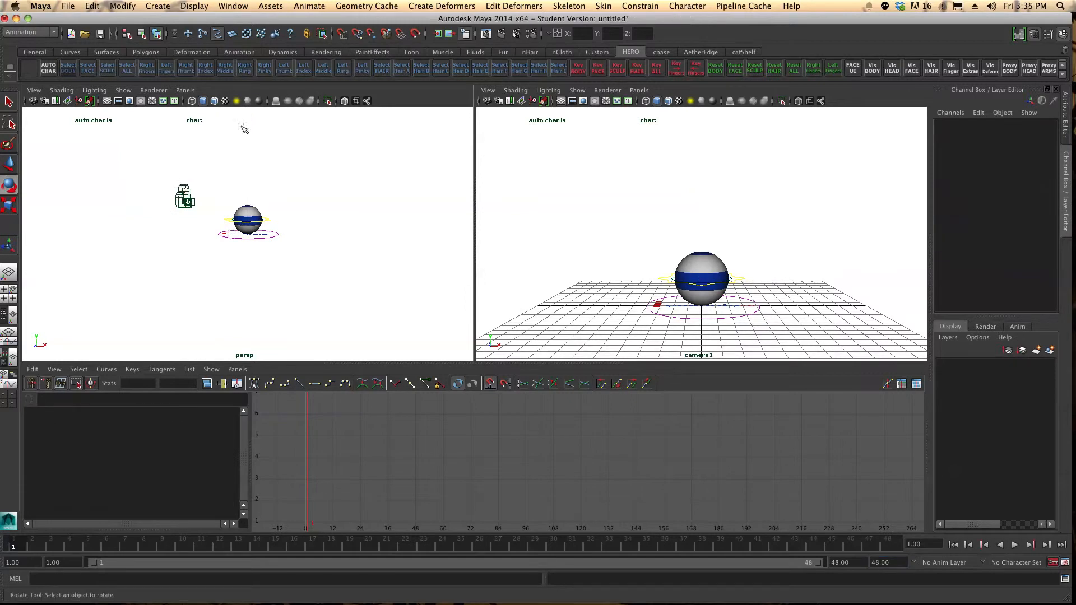
click(276, 31)
click(184, 192)
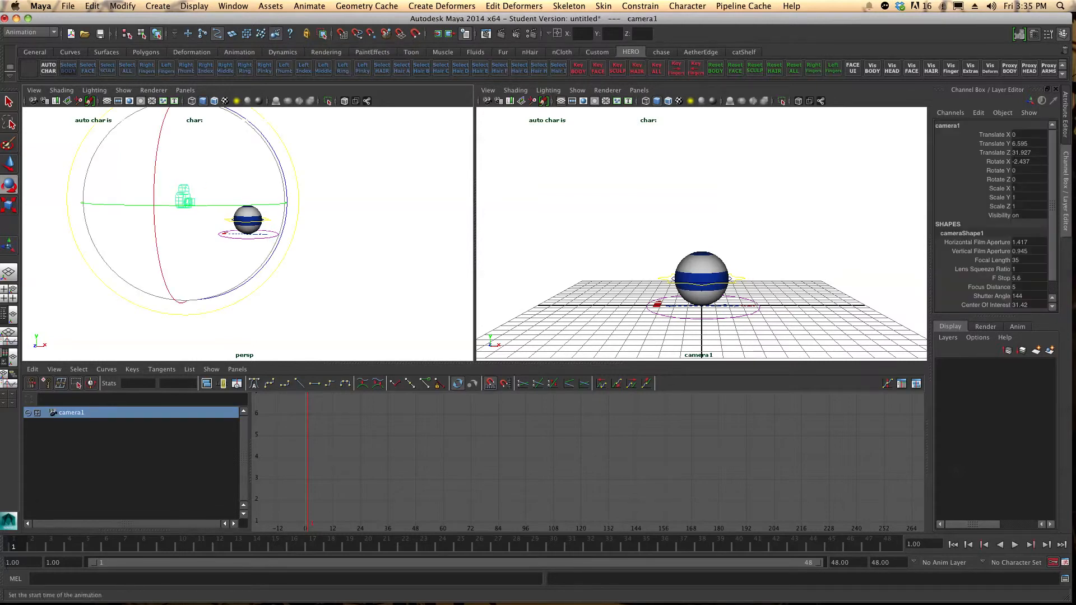
key(shift+e)
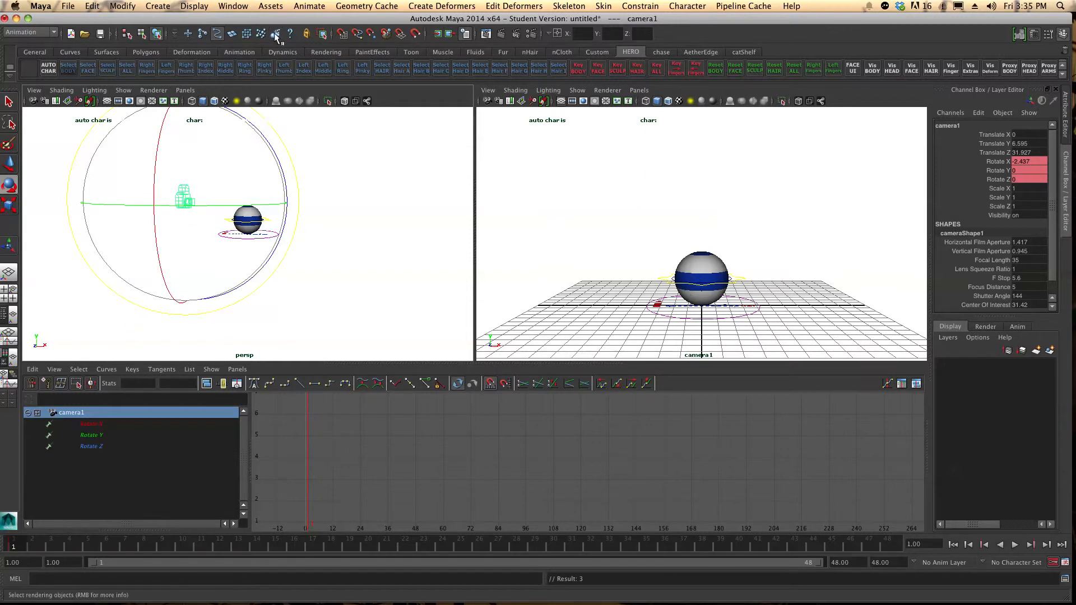
Select the star-shaped ball_control around the ball and key only its rotation at frame 1.
click(348, 180)
scroll(255, 212, up, 8)
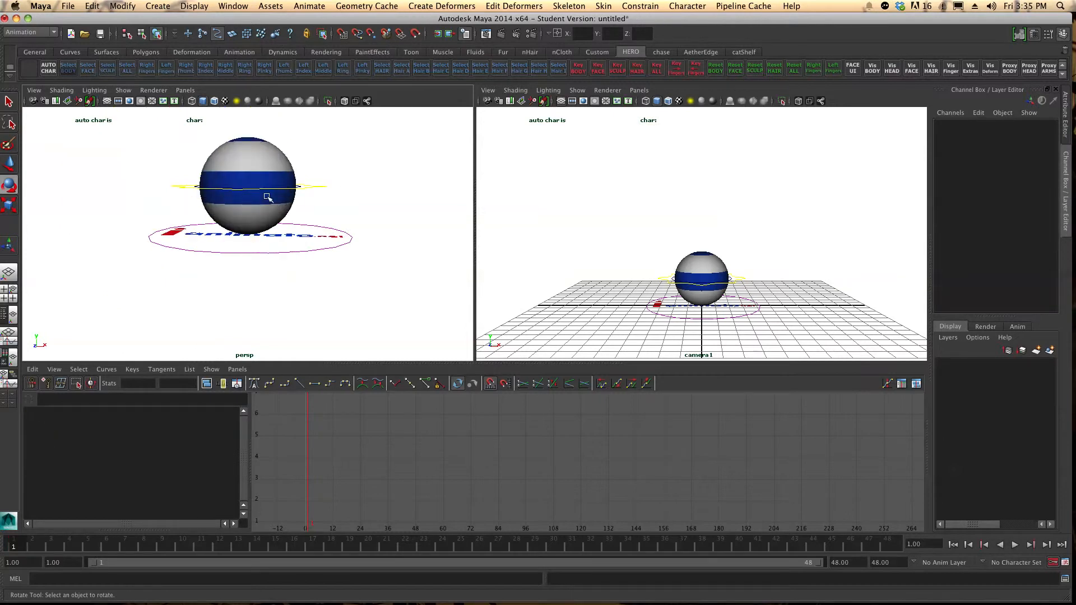
mouse_move(217, 260)
alt+mouse_down()
mouse_move(230, 261)
mouse_move(196, 264)
mouse_move(224, 261)
mouse_move(214, 262)
alt+mouse_up()
mouse_move(333, 280)
alt+mouse_down()
mouse_move(334, 265)
mouse_move(335, 278)
alt+mouse_up()
click(285, 242)
click(408, 213)
click(311, 240)
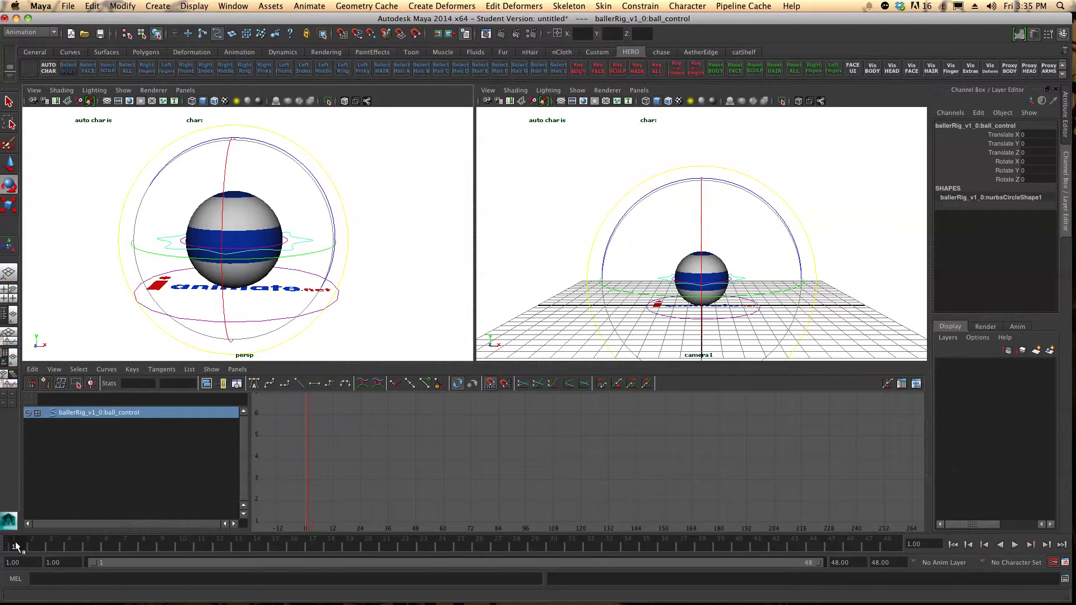
key(shift+e)
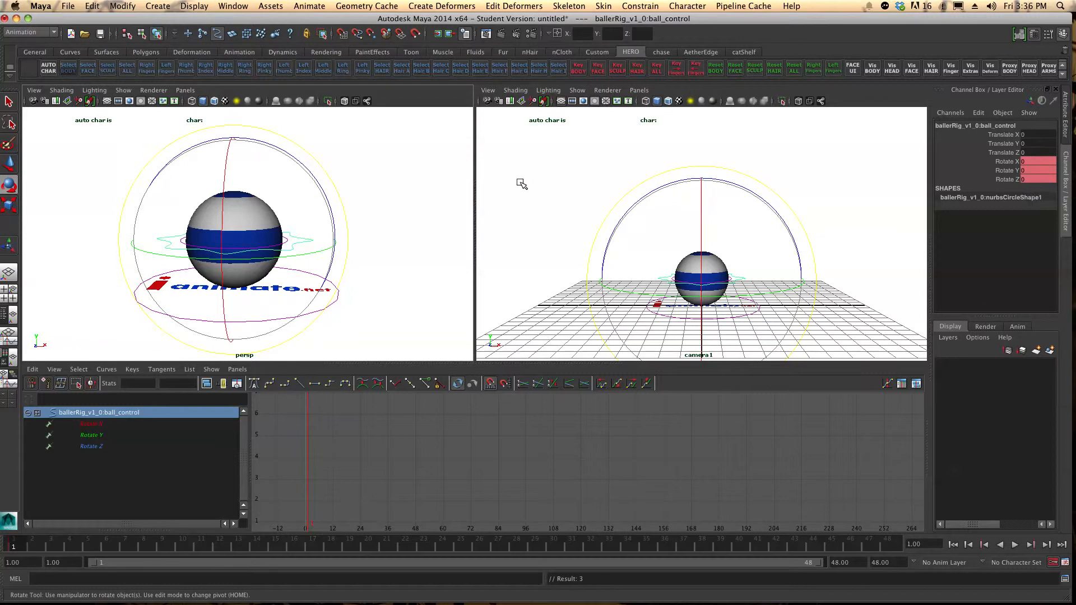
Try keying the ball control's translation with the Move tool at frame 1, and undo the key.
key(w)
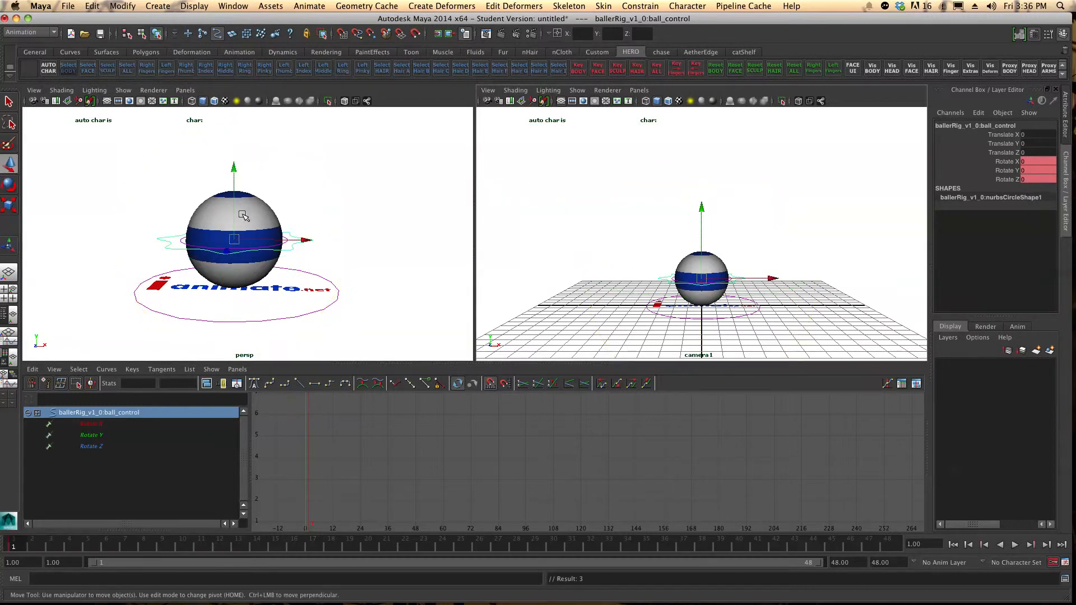
key(shift+w)
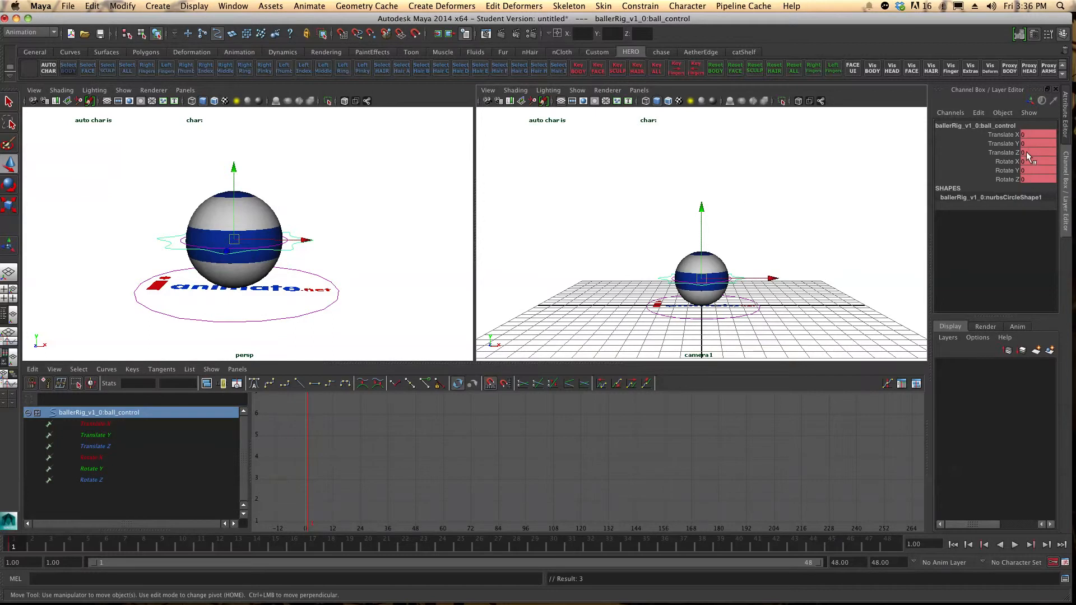
key(z)
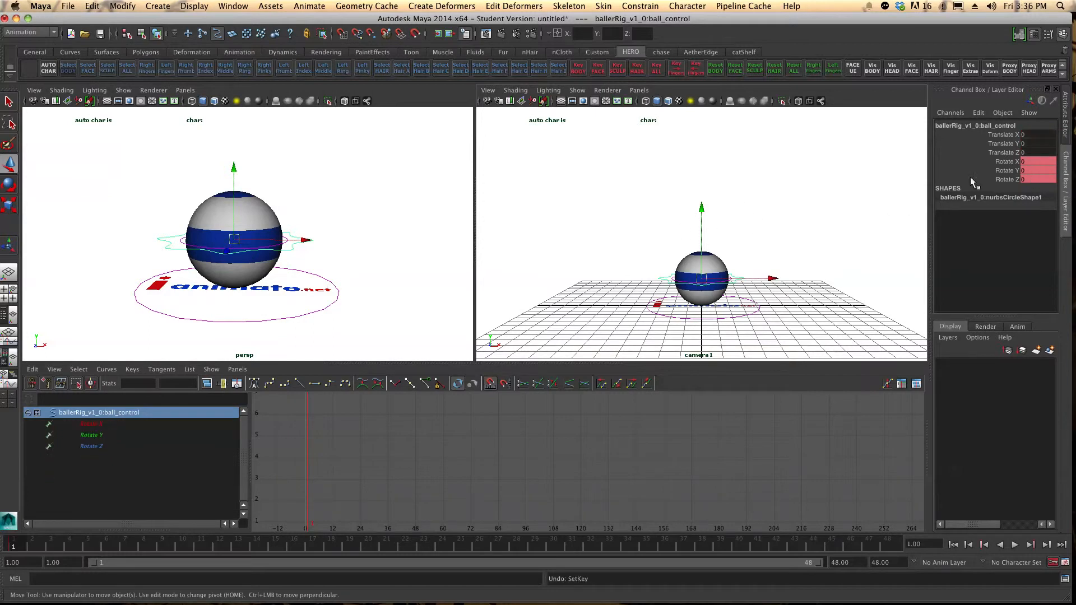
Key only the Translate X, Y and Z channels of the ball control at frame 1 with Key Selected.
click(1013, 135)
shift+click(1012, 152)
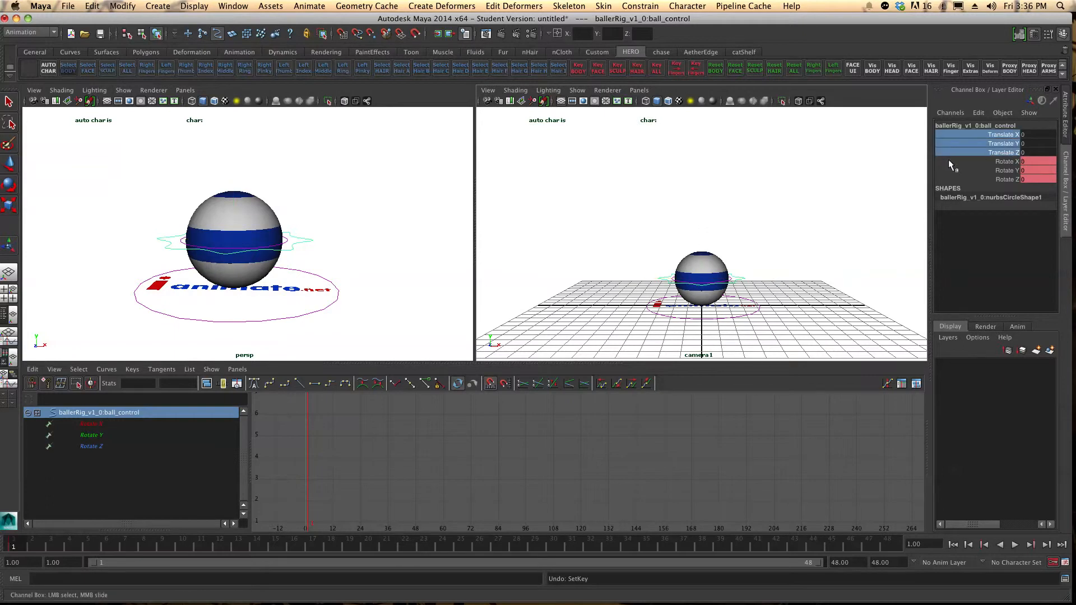
right_click(1003, 138)
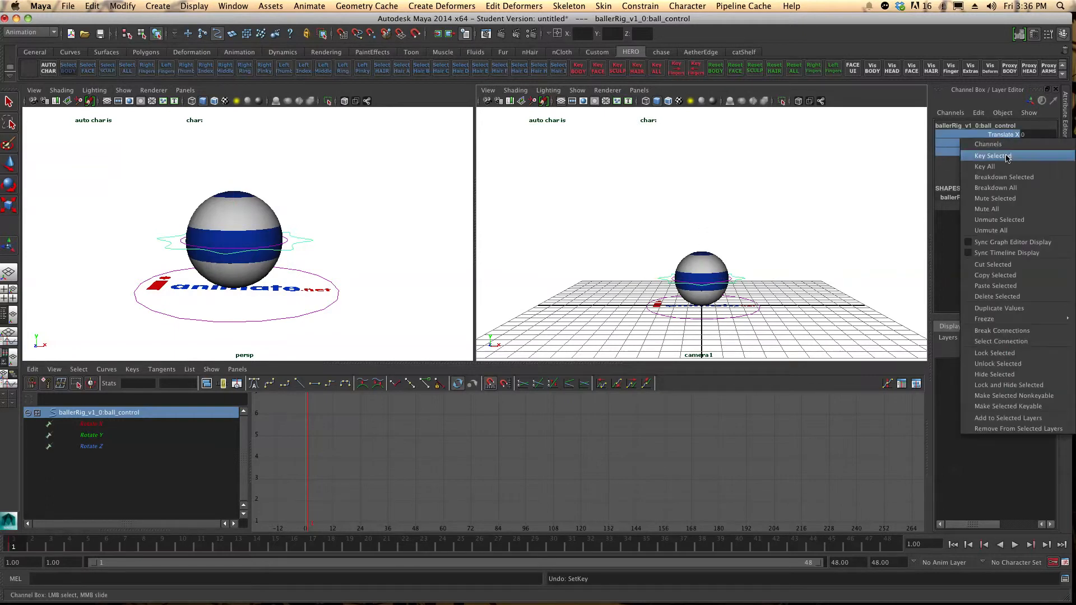
click(1005, 154)
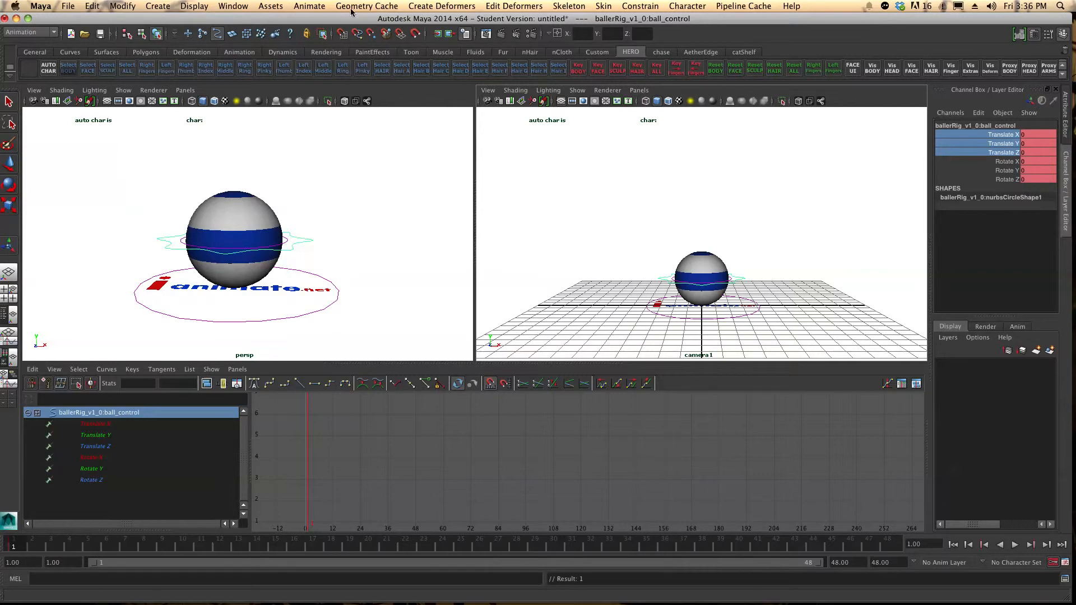
click(315, 7)
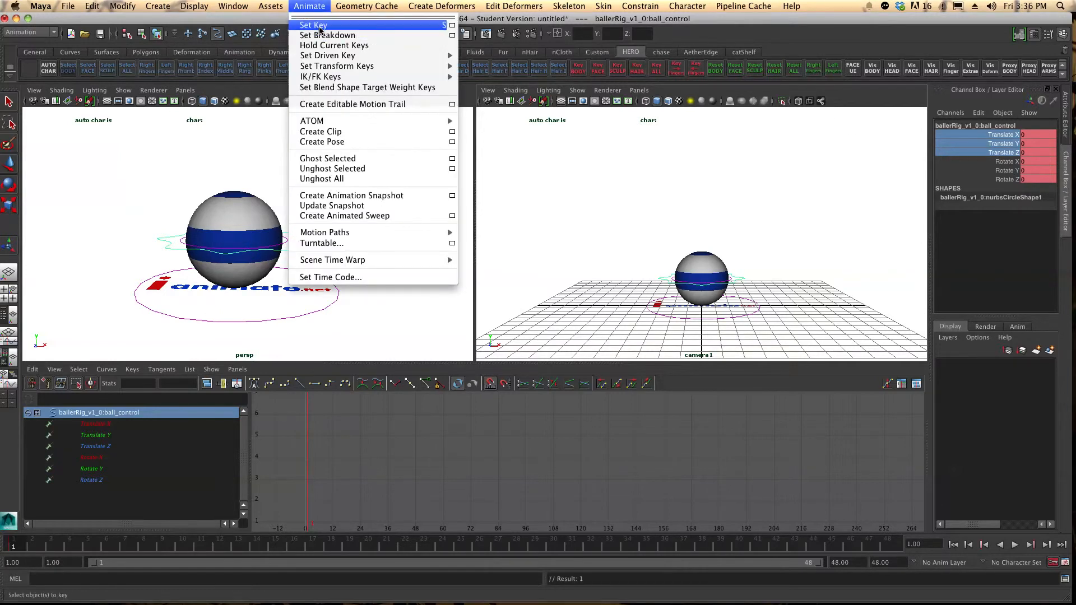
click(239, 147)
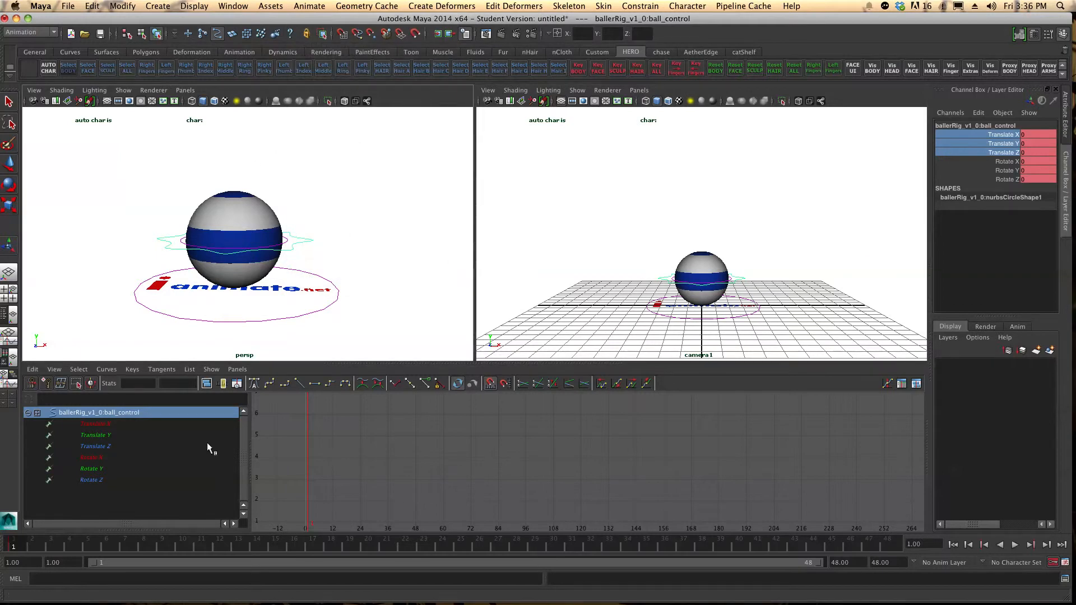
At frame 12, raise the ball control to about 9.26 in Translate Y, key it, and frame its curve in the Graph Editor.
drag(24, 540, 217, 538)
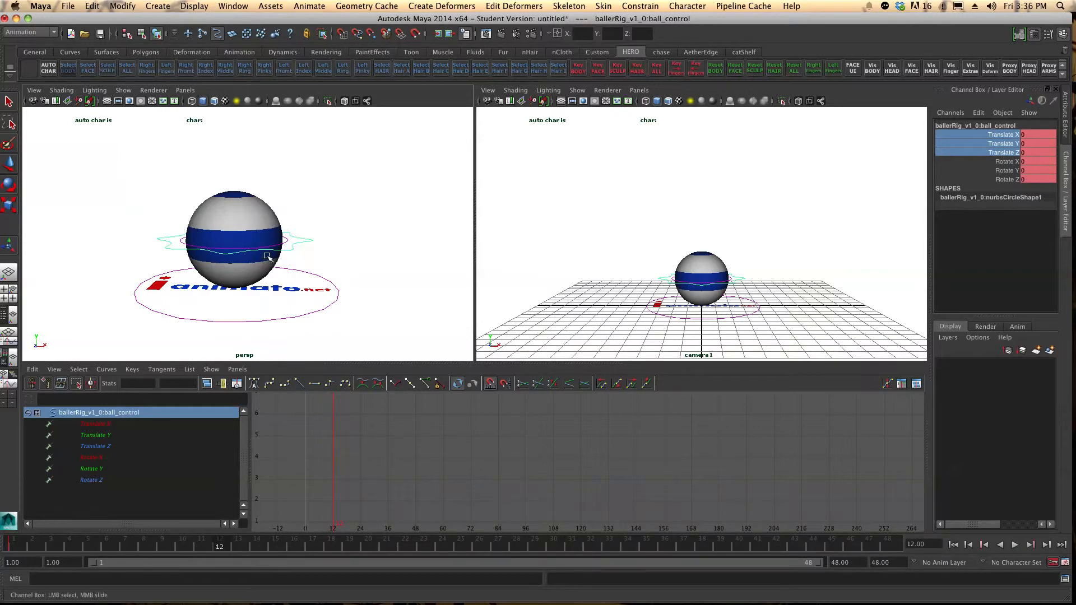
key(w)
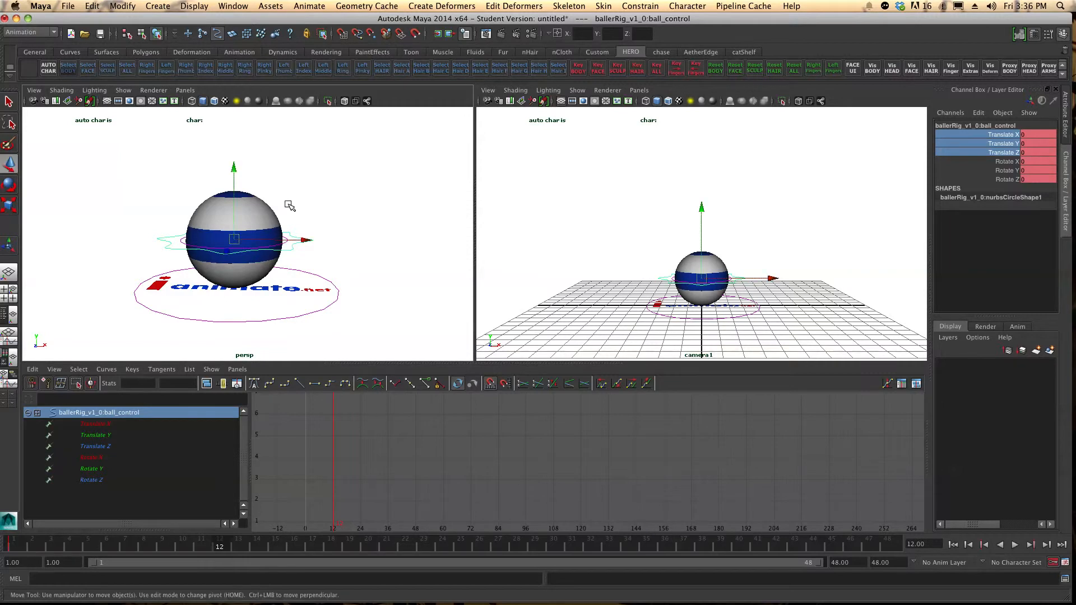
scroll(291, 201, down, 5)
alt+middle_drag(292, 187, 287, 236)
drag(243, 218, 240, 121)
key(s)
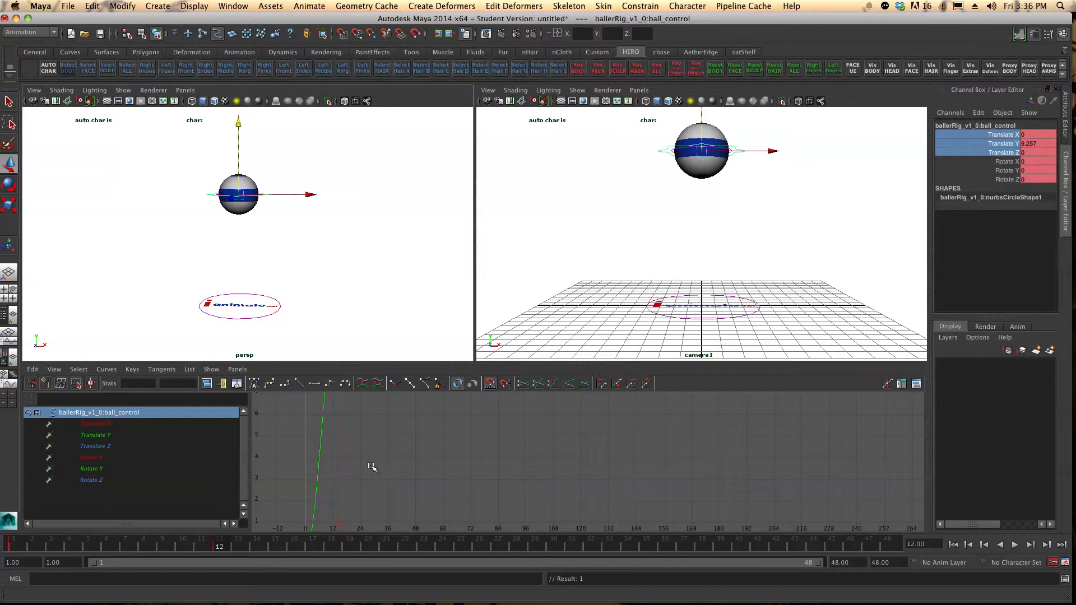
key(f)
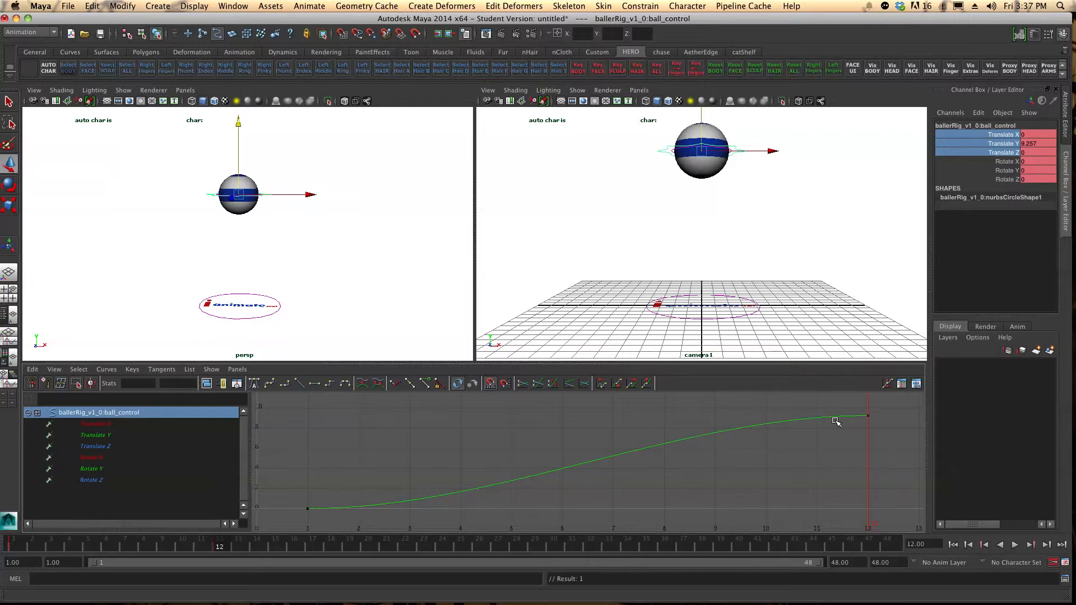
Play back the ball's upward motion around frame 12.
key(alt+v)
mouse_move(207, 541)
mouse_down()
mouse_move(21, 549)
mouse_move(217, 546)
mouse_up()
key(alt+v)
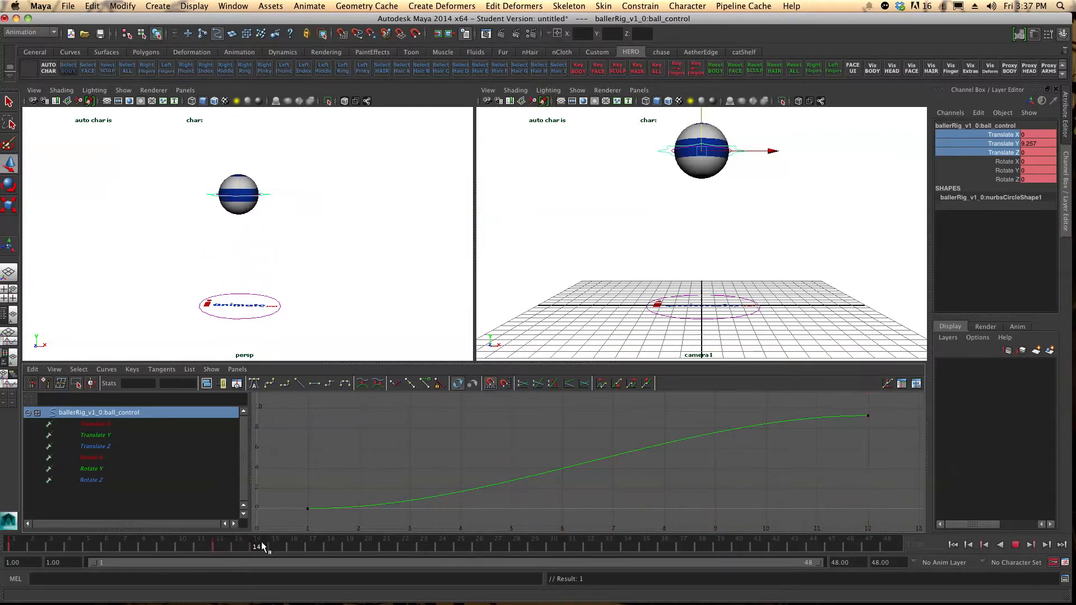
At frame 24, set the ball control's Translate Y to 0 and frame the full curve in the Graph Editor.
click(441, 549)
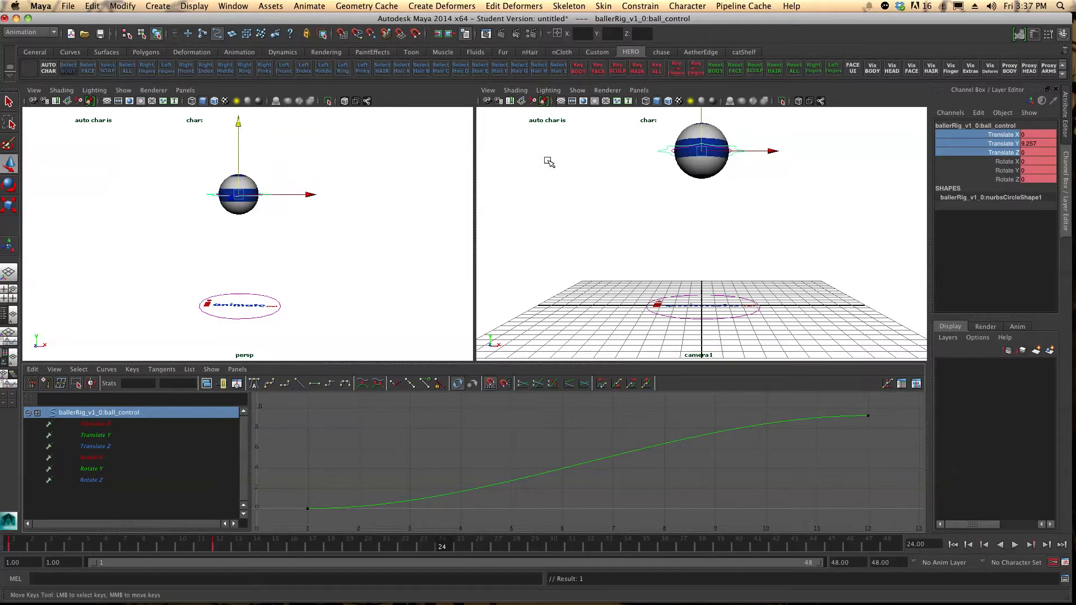
click(1037, 142)
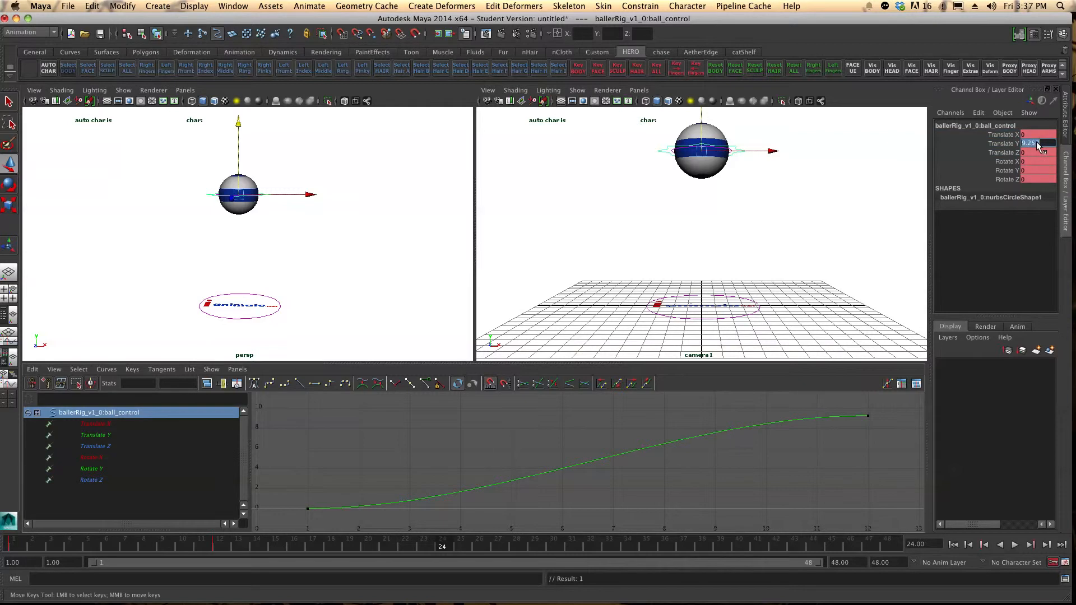
text(0)
key(Return)
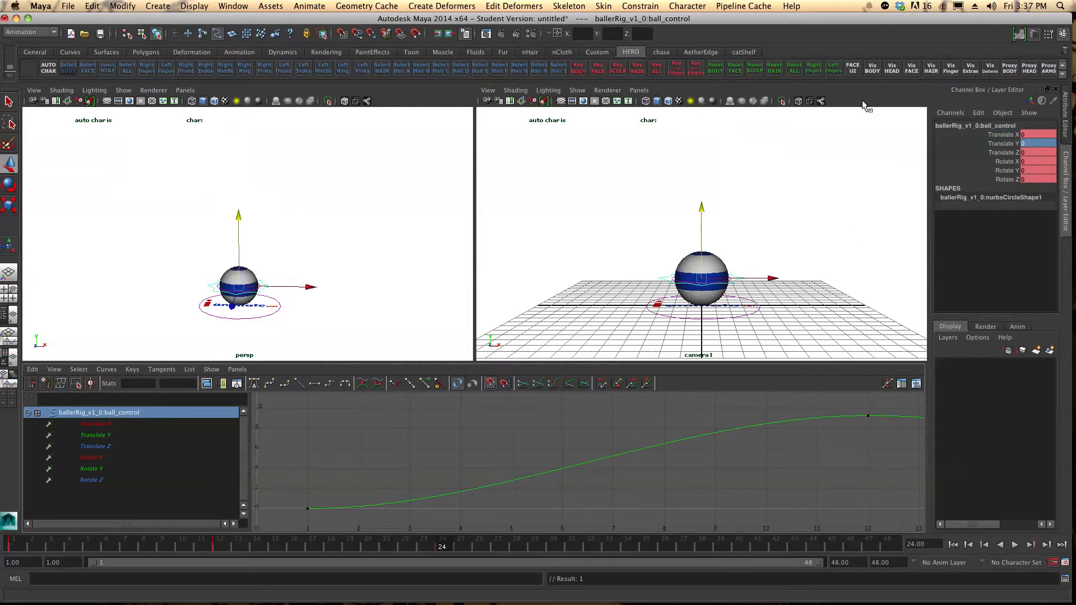
key(f)
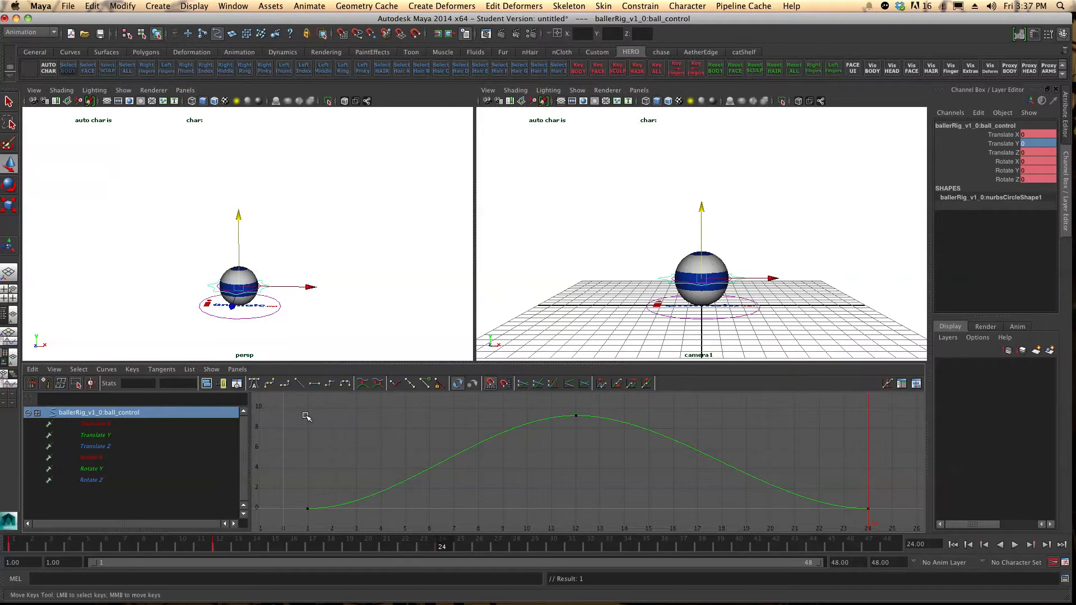
Try stepped tangents on the ball control's curves, and play back the animation from frame 1.
click(331, 385)
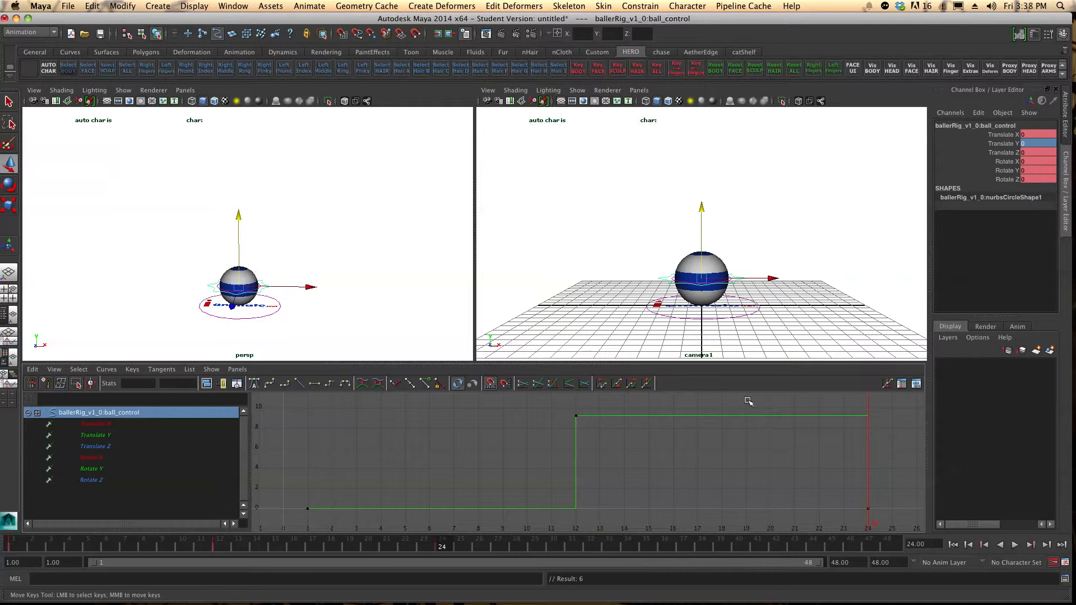
click(103, 544)
key(alt+v)
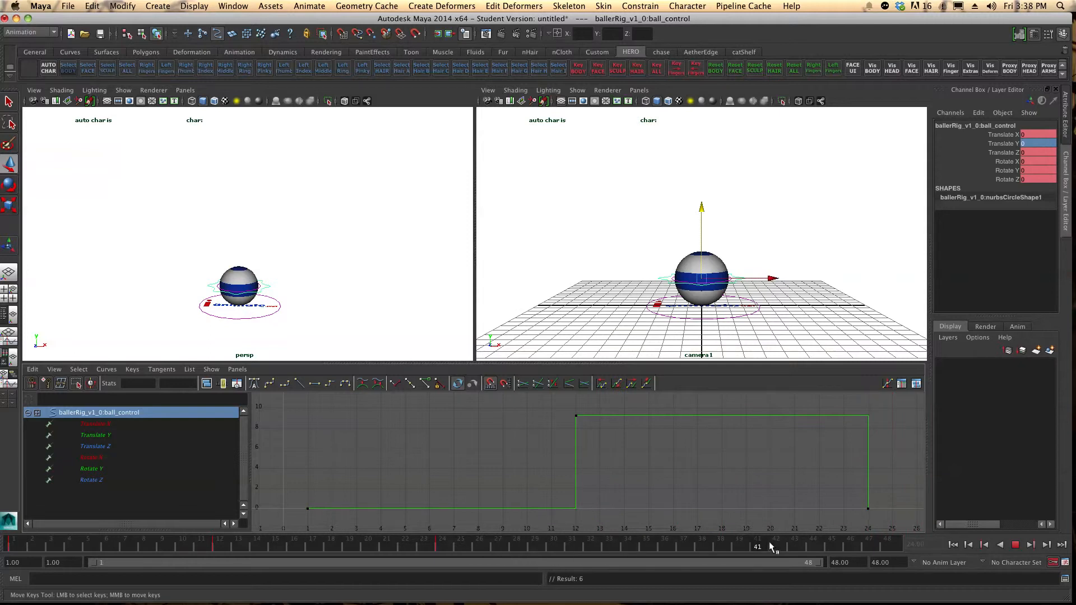
click(7, 546)
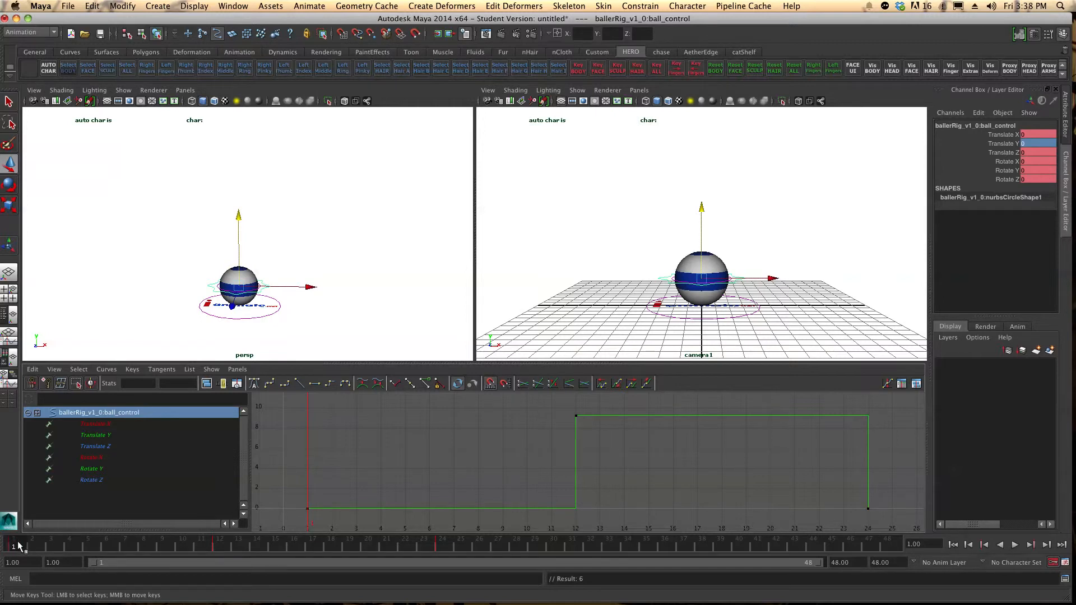
key(alt+v)
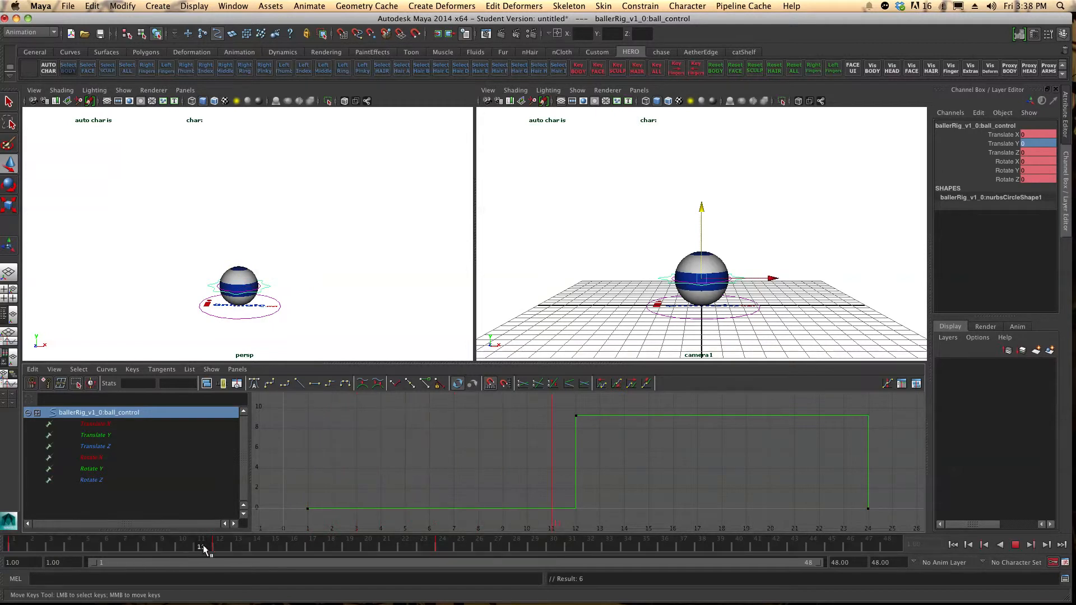
key(alt+v)
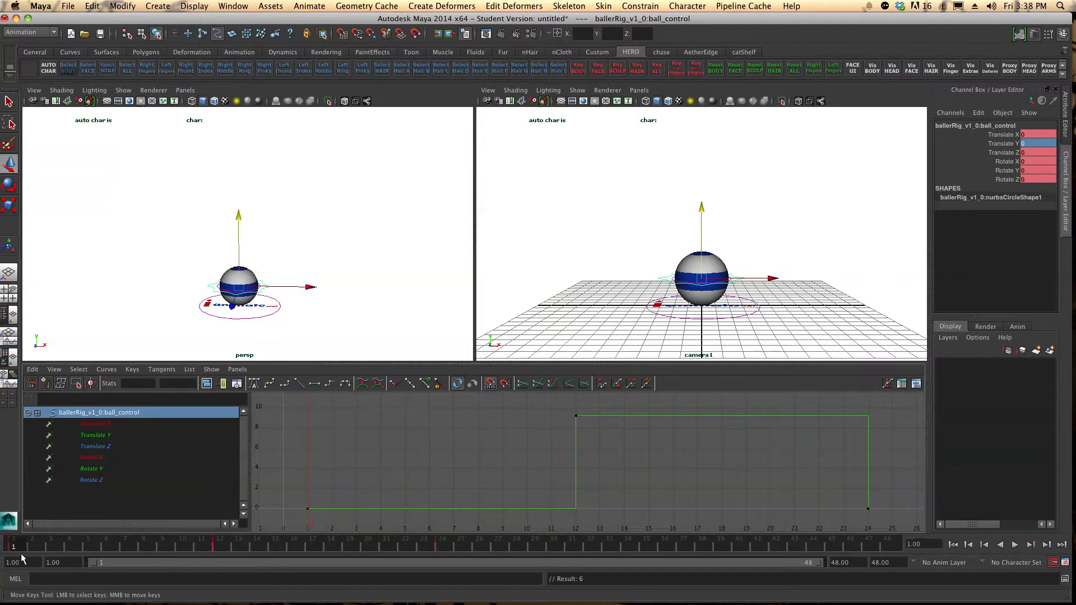
key(alt+v)
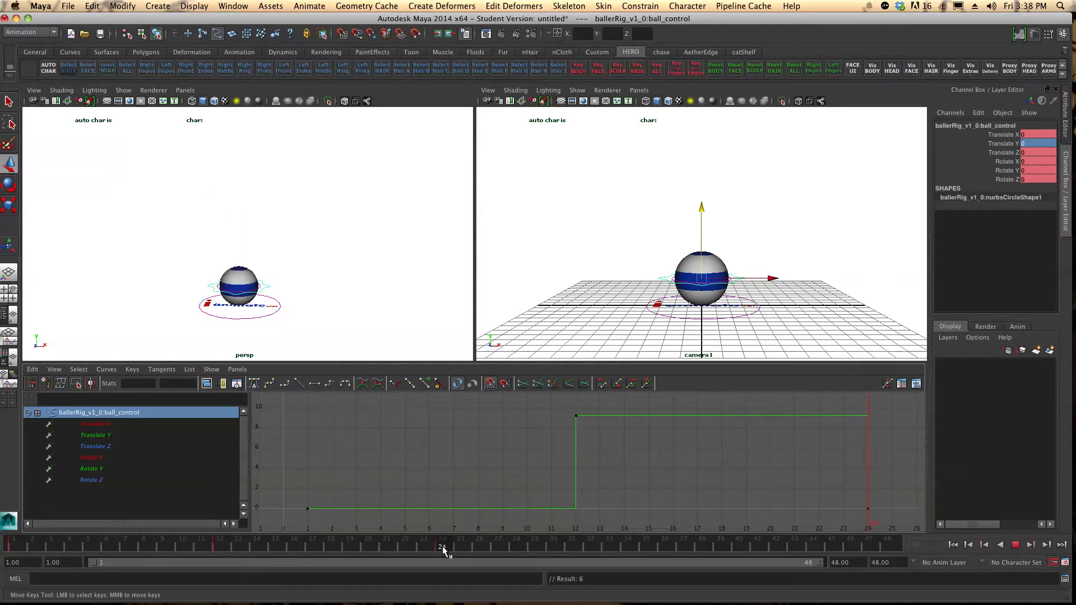
click(5, 551)
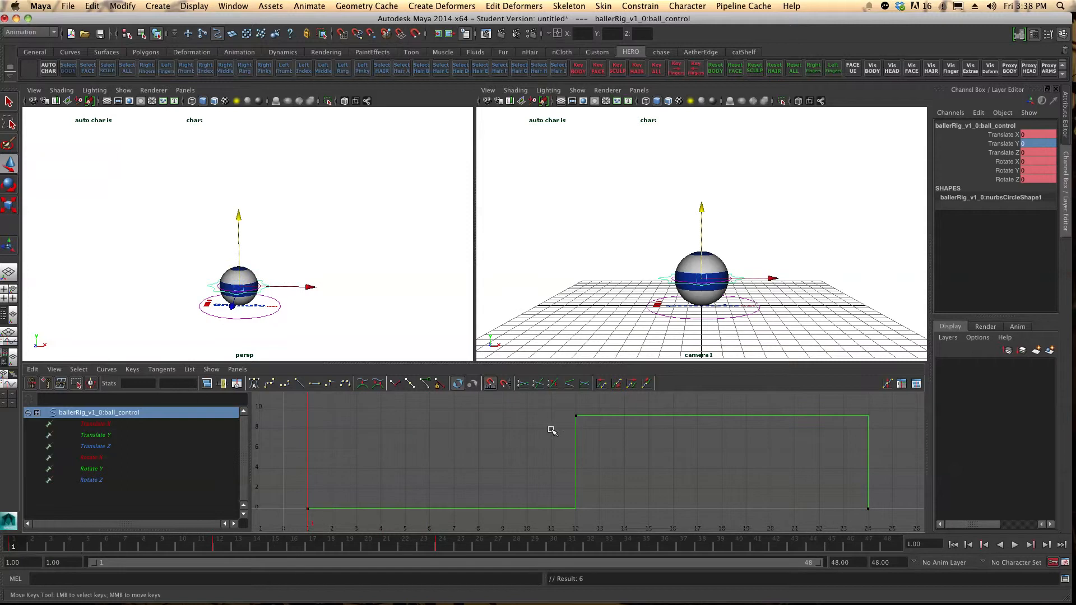
Try flat and linear tangents on the ball control's curves, and scrub through the linear motion.
click(315, 385)
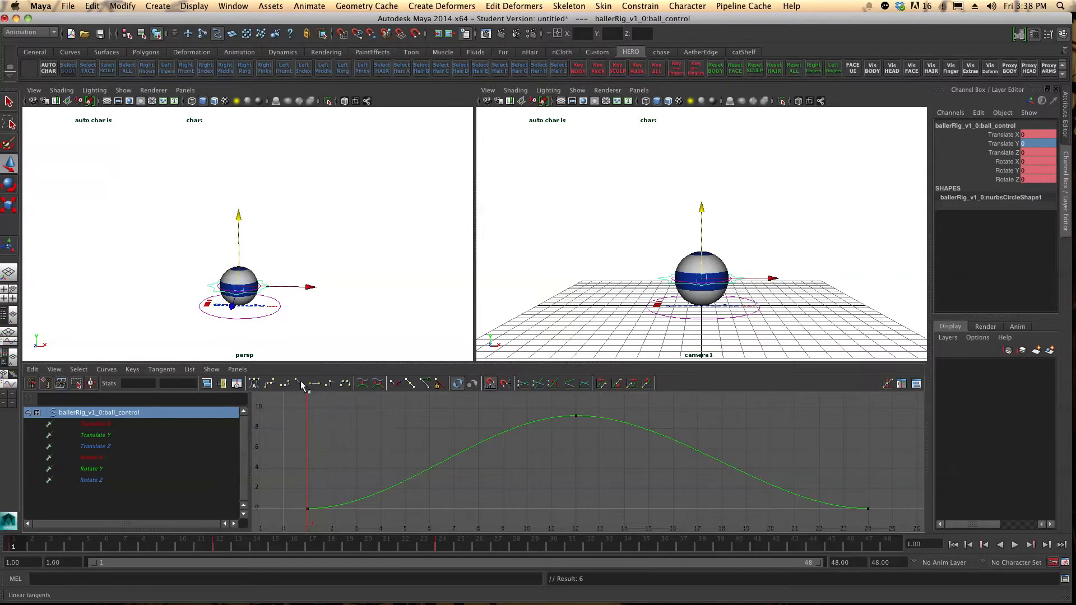
click(300, 386)
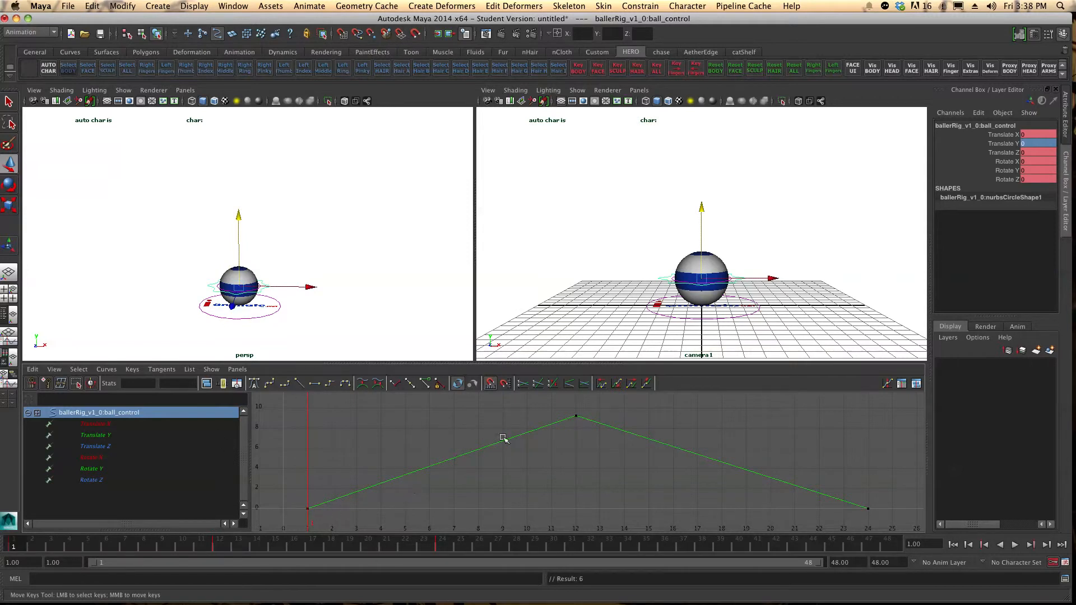
drag(25, 548, 466, 549)
drag(250, 563, 5, 567)
Set the ball control's curves to auto tangents.
click(255, 383)
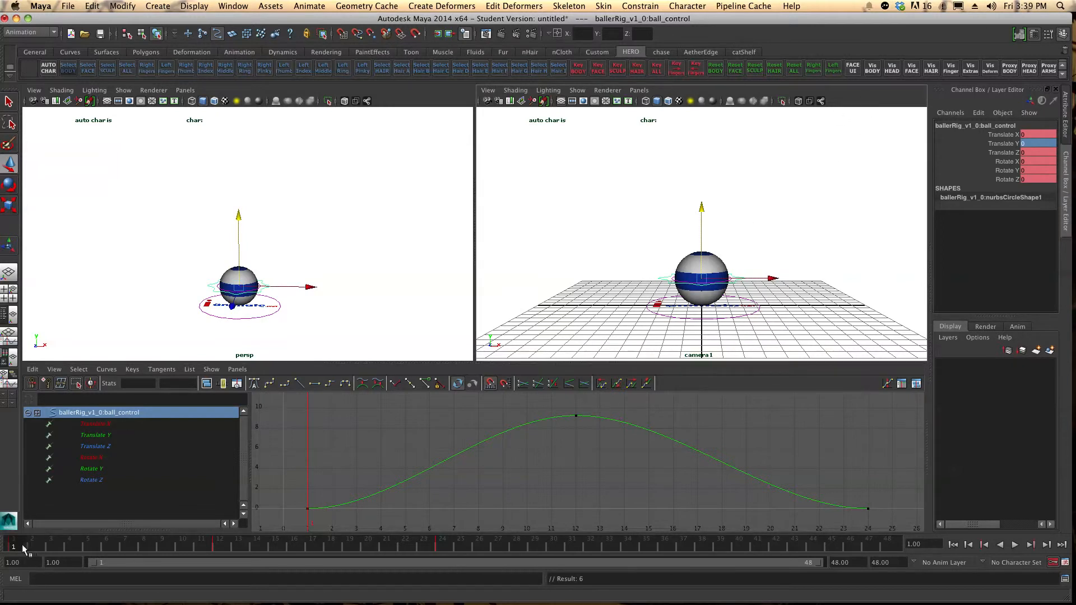
Shorten the playback range to end at frame 24, and set the animation end time to 24.
drag(819, 563, 452, 568)
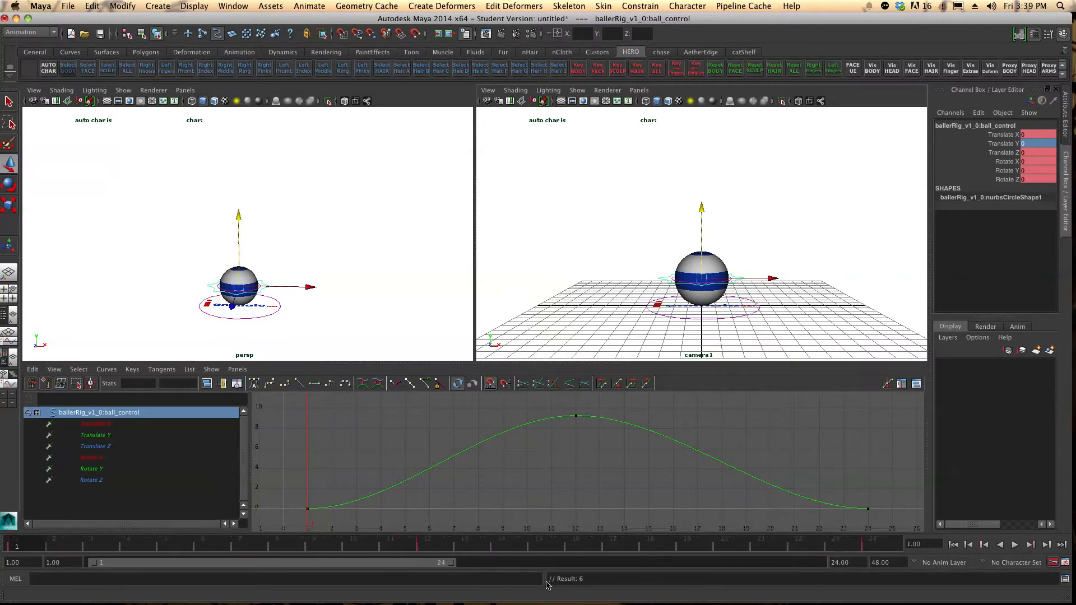
drag(892, 562, 682, 544)
text(24)
key(Return)
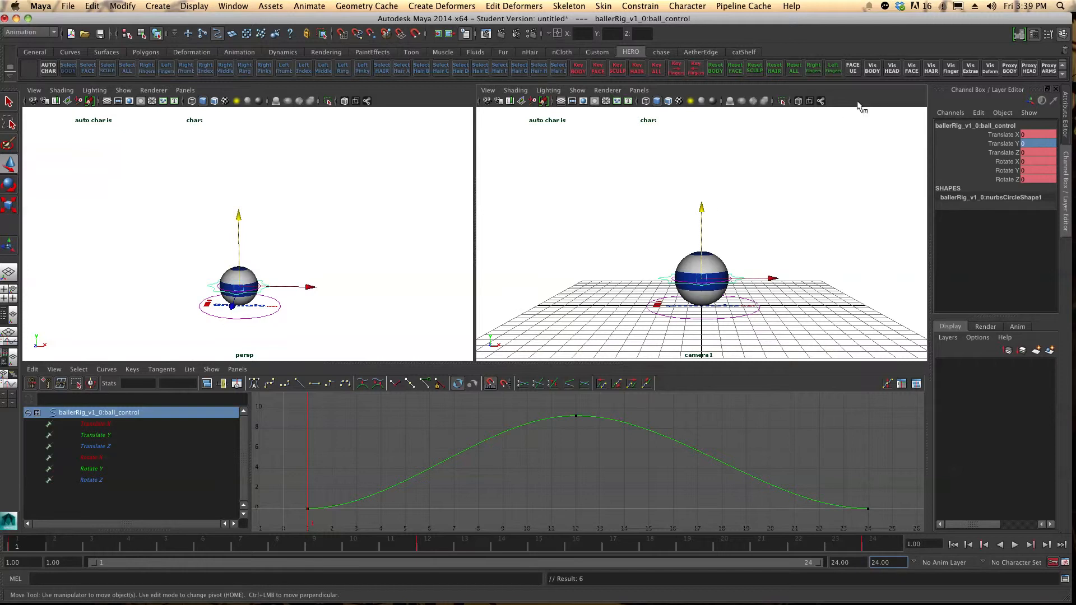
Playblast the 24-frame animation from the timeline to a movie file named ballbounce.
right_click(17, 542)
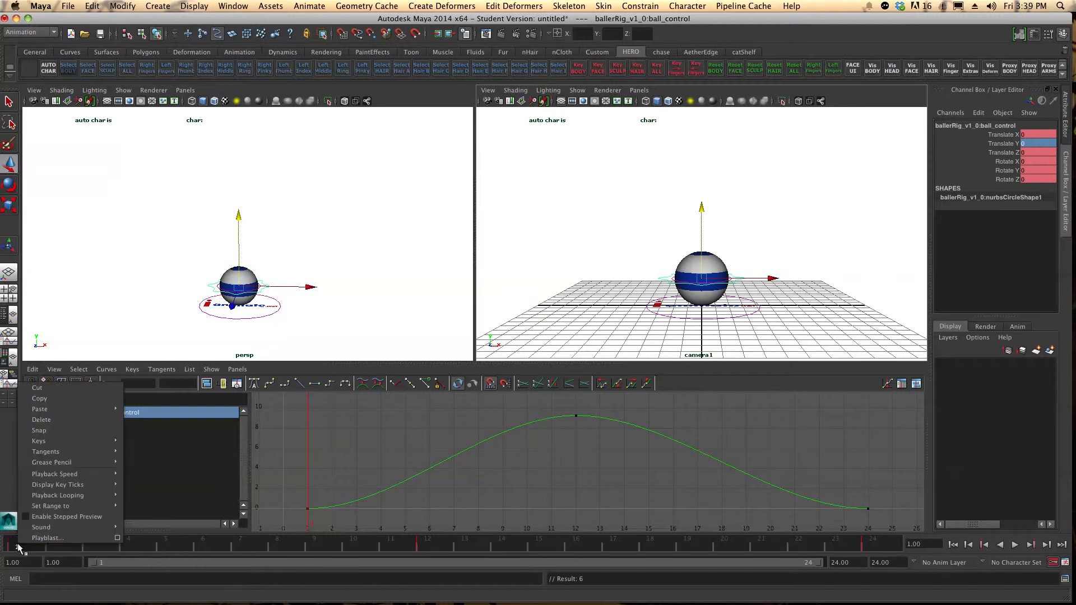
click(120, 541)
double_click(525, 389)
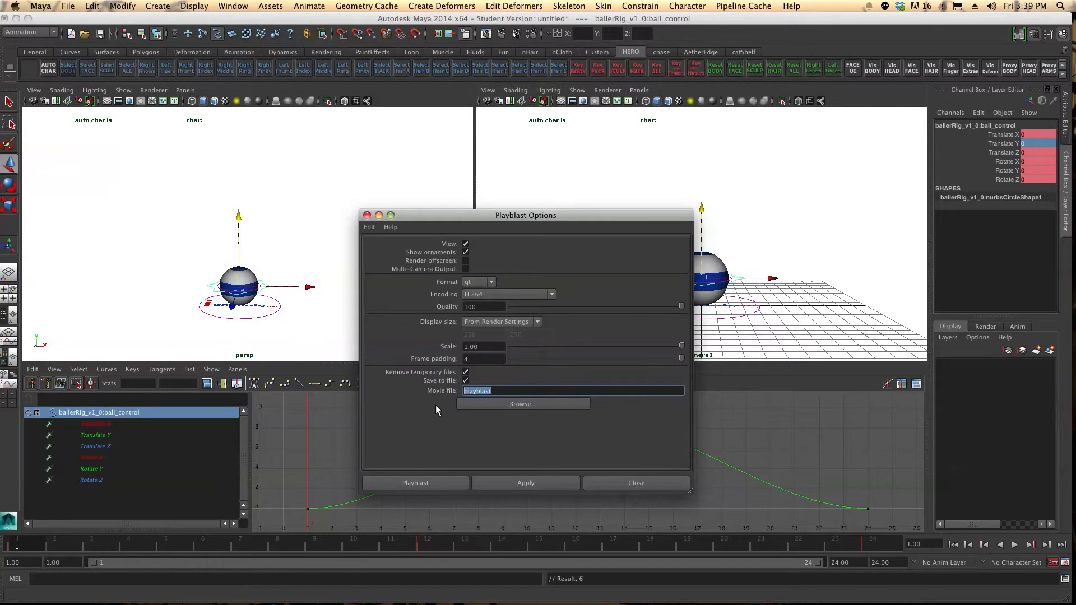
text(ballbounce)
key(BackSpace)
key(BackSpace)
click(437, 477)
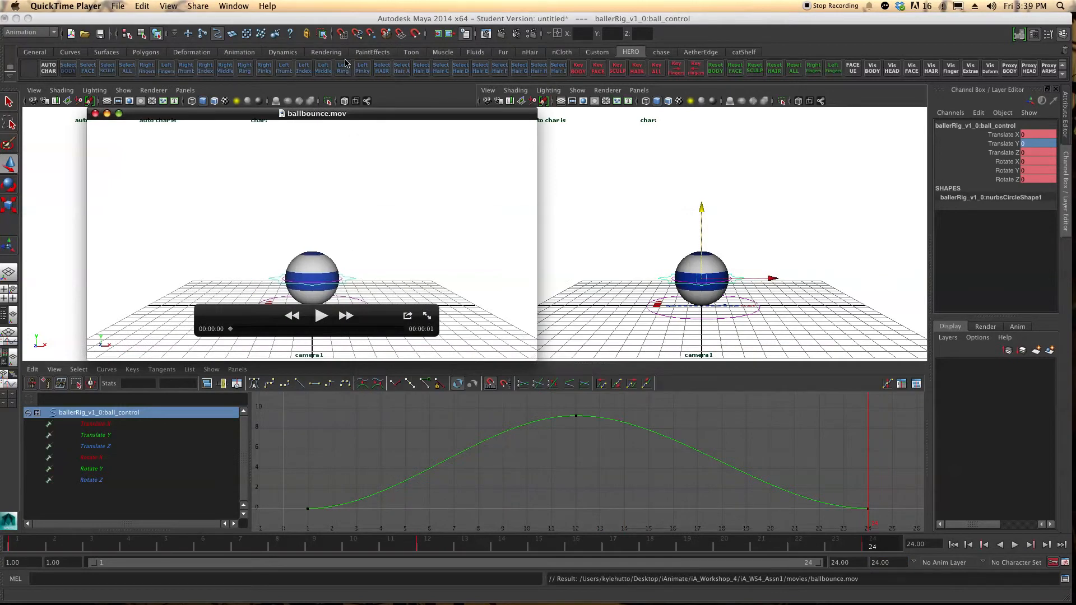
Switch to QuickTime Player, play the ballbounce.mov playblast to check the motion, and close the movie.
drag(338, 113, 551, 107)
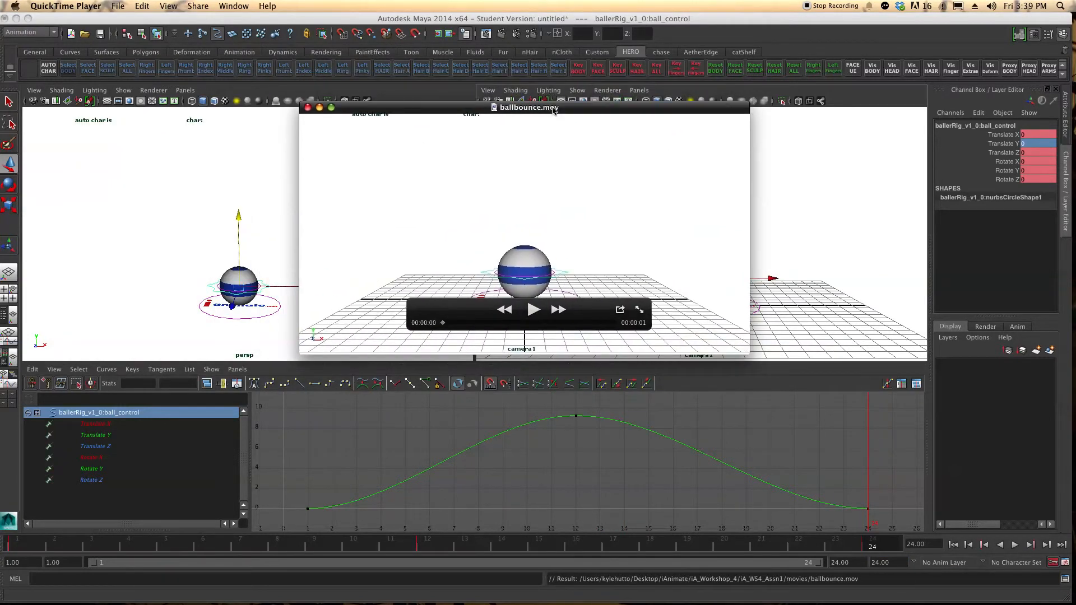
click(534, 310)
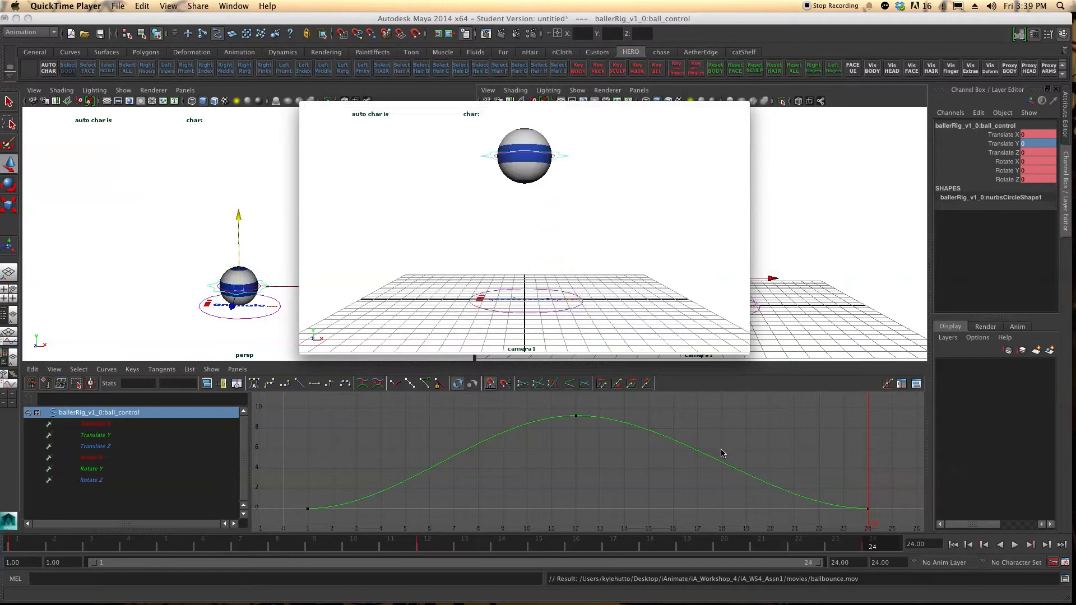
click(534, 310)
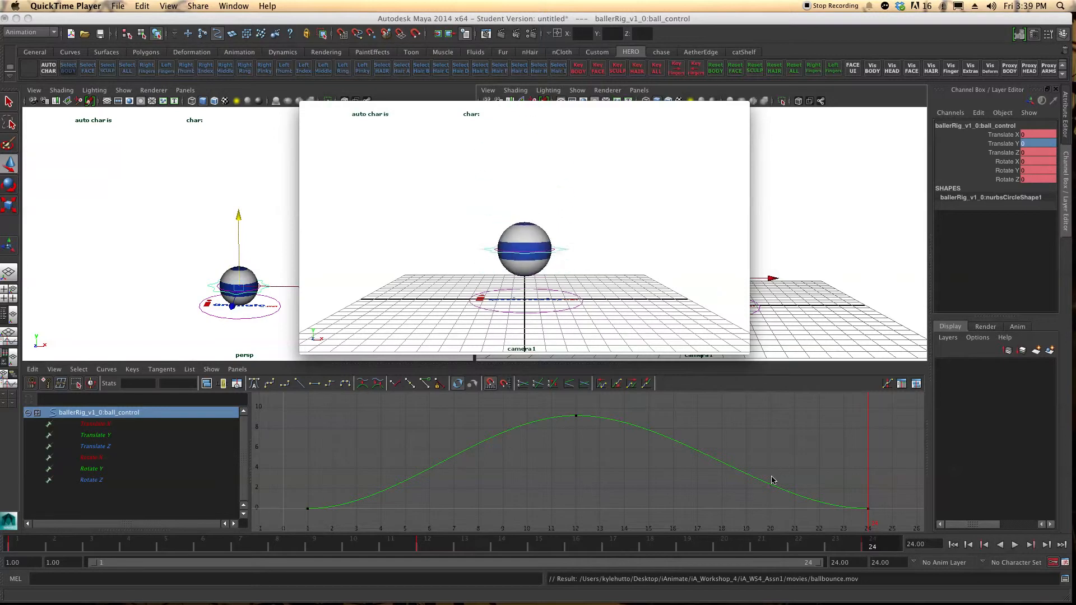
mouse_move(347, 151)
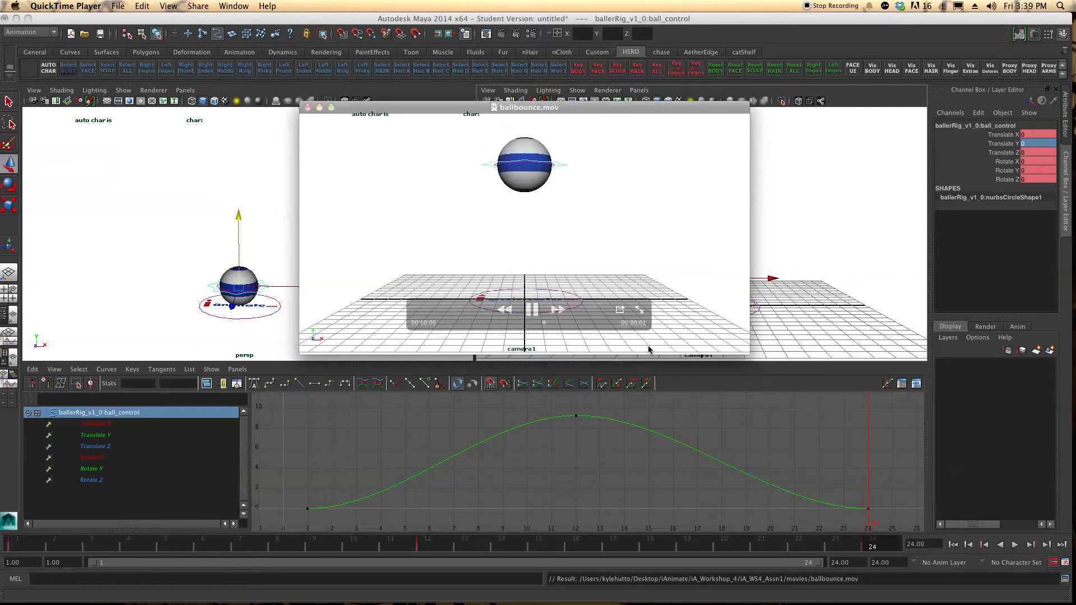
click(307, 107)
Deselect the ball control in Maya and hide NURBS curves and NURBS surfaces in the camera1 view.
click(584, 186)
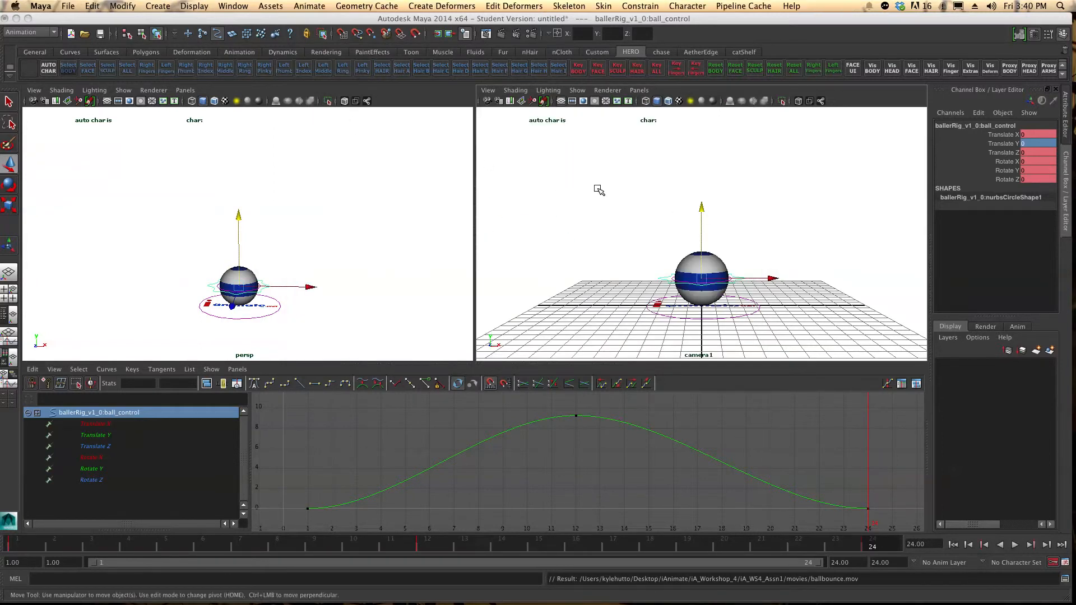
click(577, 91)
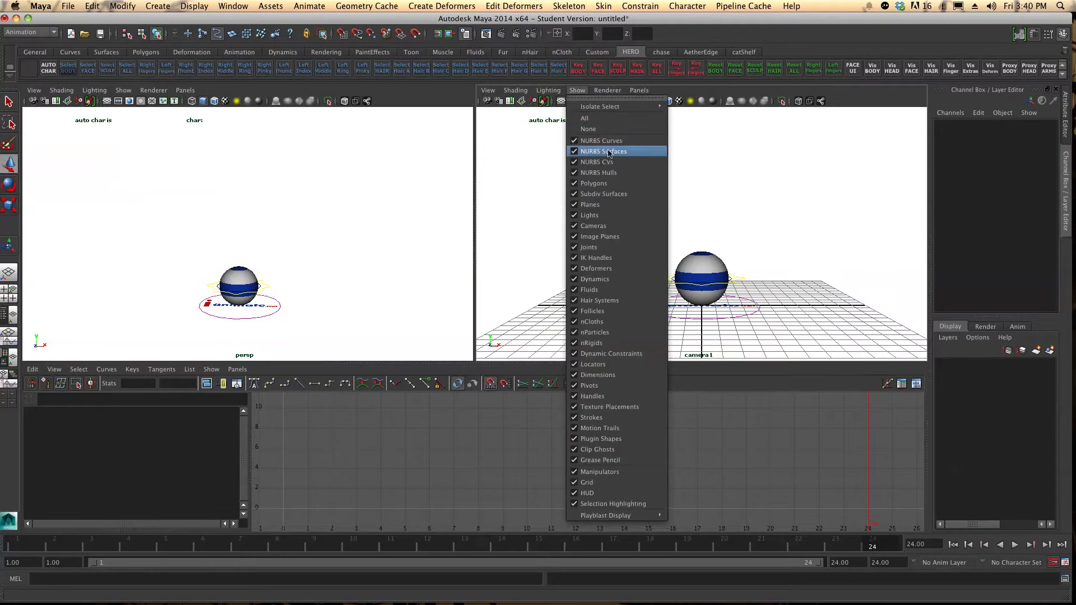
click(610, 144)
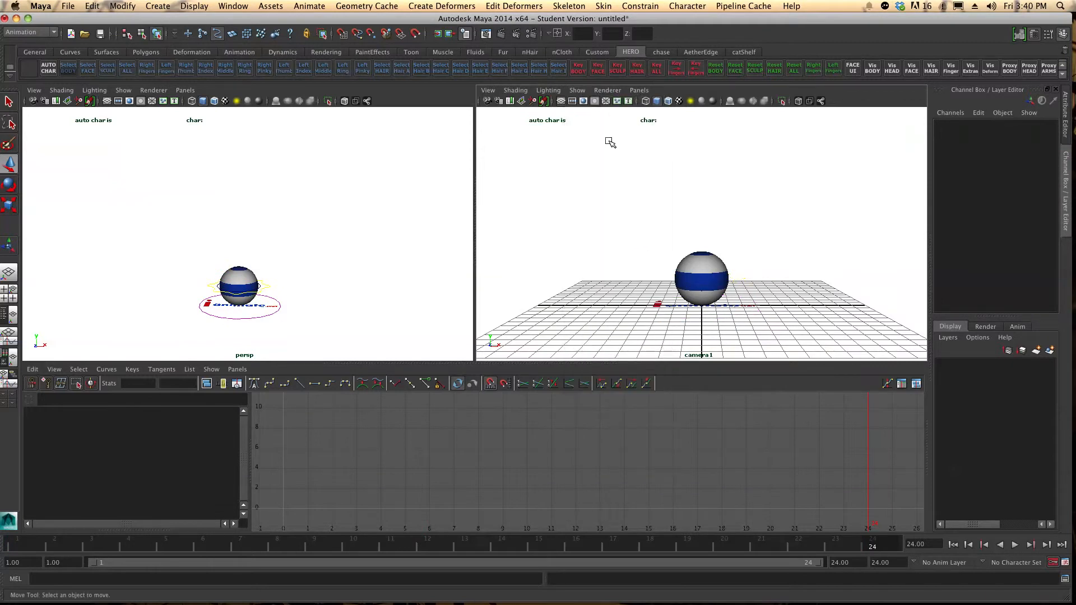
click(574, 89)
click(602, 151)
Hide manipulators in the camera1 view, turning the grid off and back on.
click(577, 89)
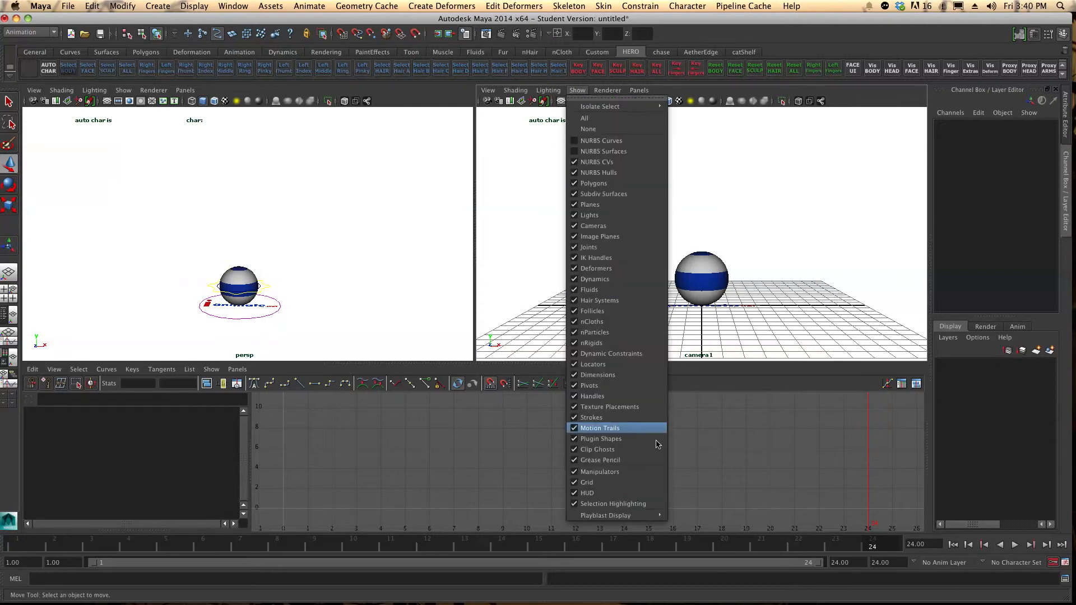
click(637, 481)
click(578, 90)
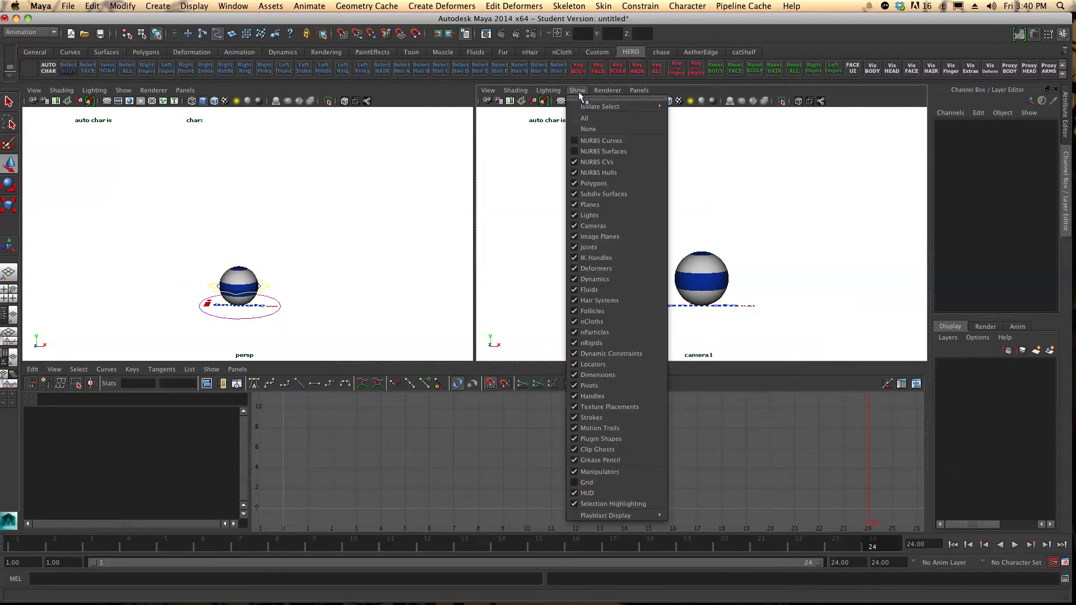
click(625, 473)
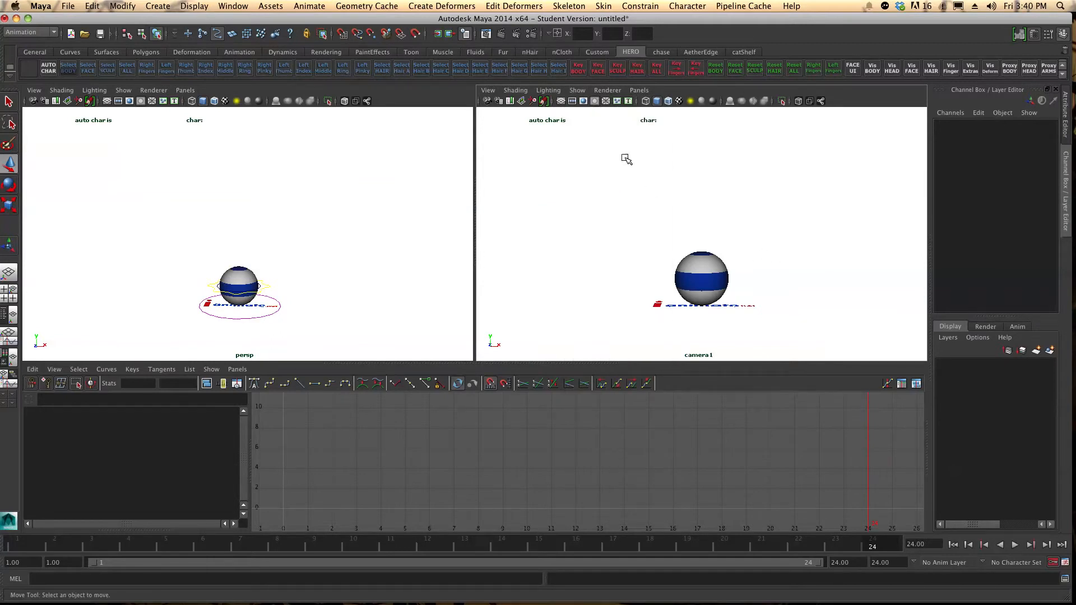
click(577, 89)
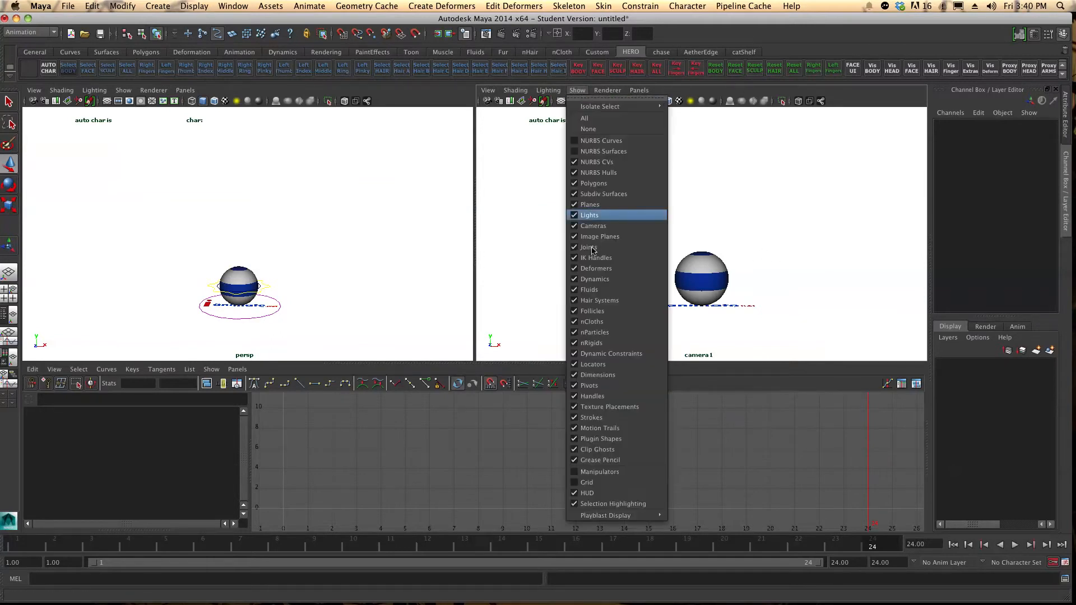
click(587, 482)
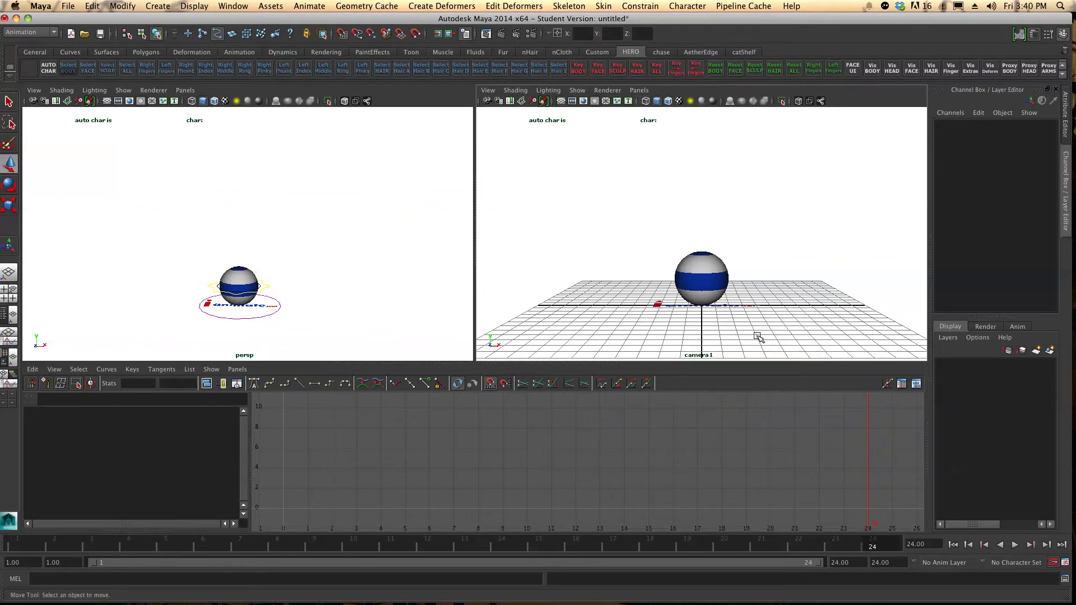
Select the ball control in the persp view, raise it slightly at frame 10 to about 8.77 in Translate Y, and key it.
click(268, 286)
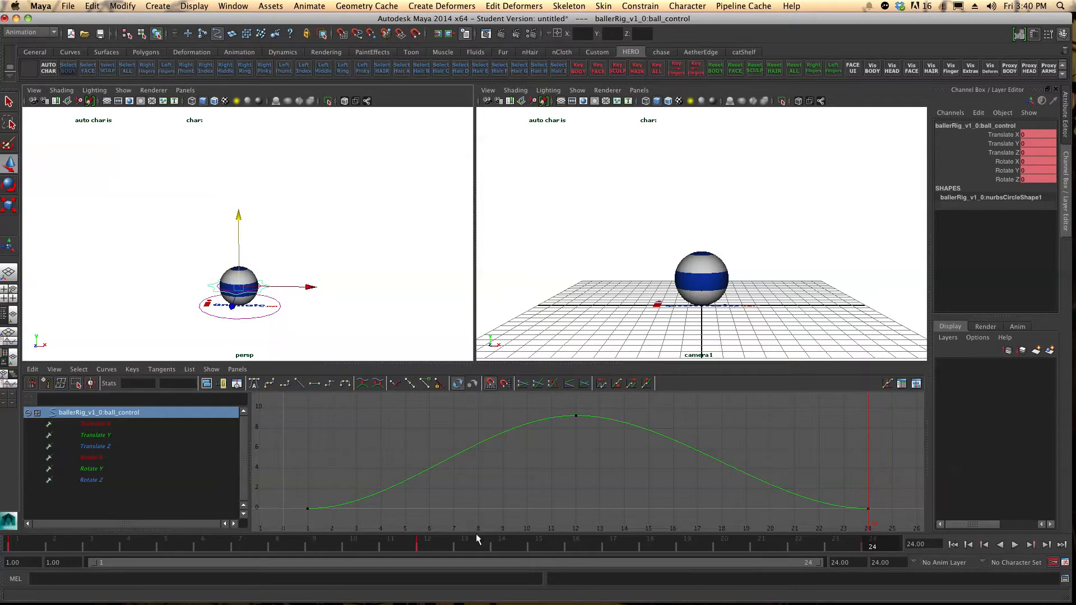
click(435, 546)
key(alt+v)
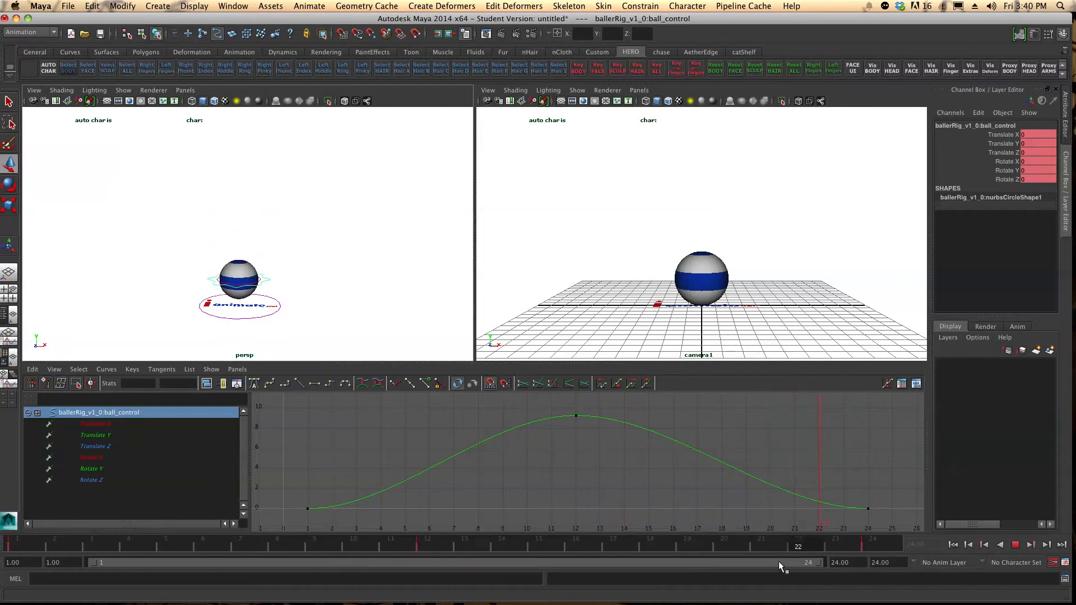
key(alt+v)
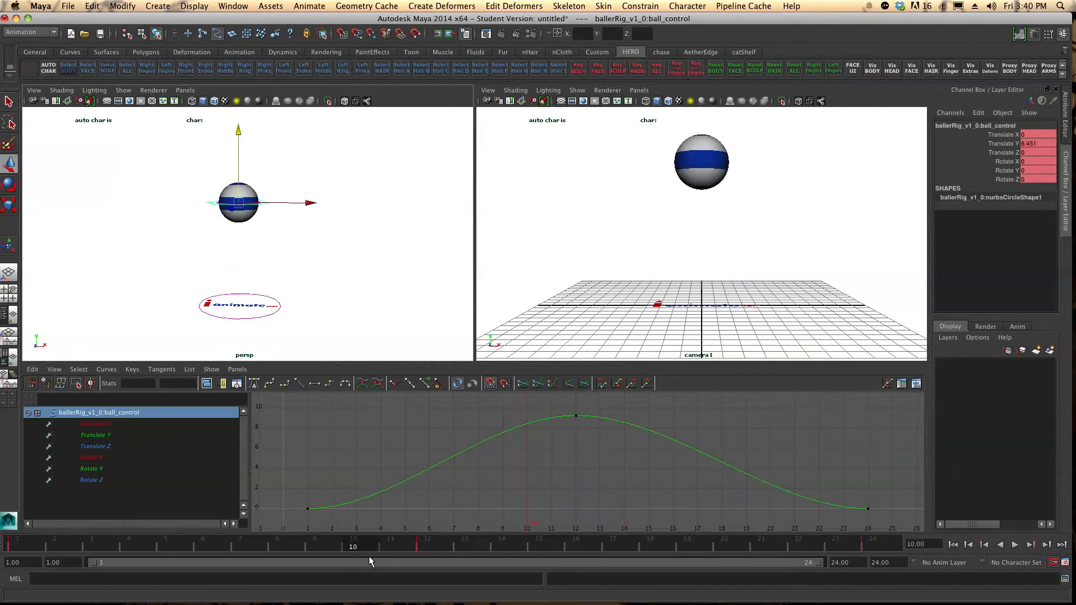
drag(237, 142, 239, 139)
key(s)
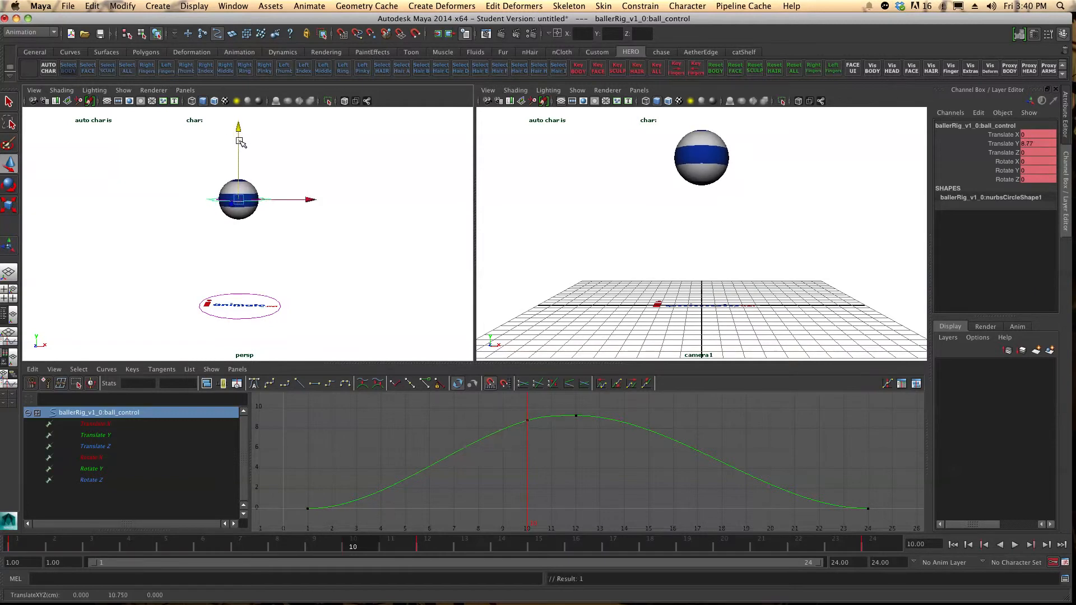
Raise the ball control slightly at frame 14 to a Translate Y of about 8.68 and key it.
drag(409, 541, 502, 548)
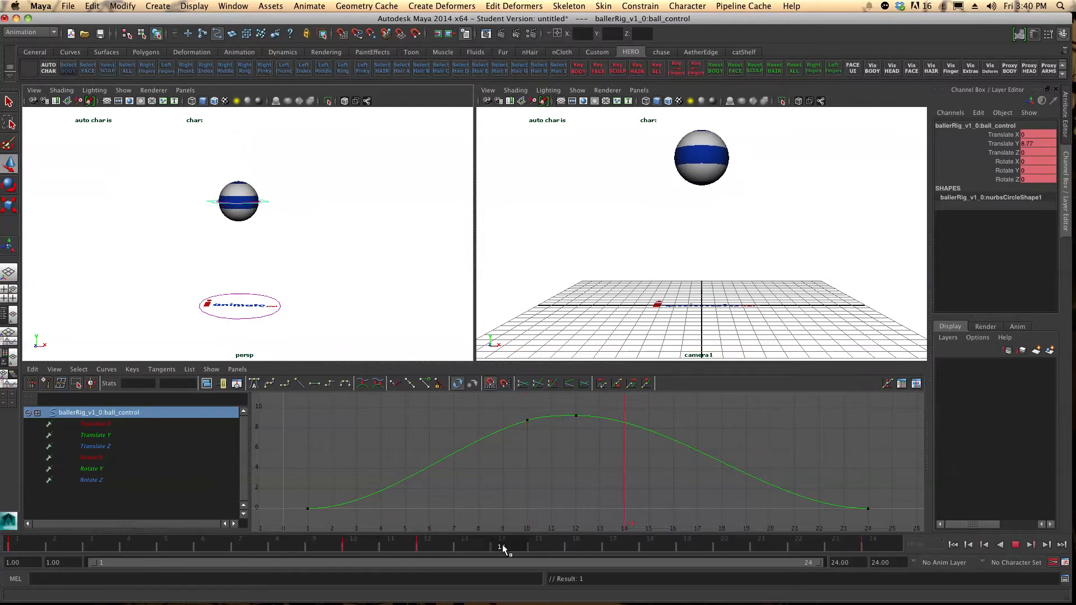
drag(238, 150, 238, 149)
key(s)
Nudge the Translate Y keys at frames 10 and 14 slightly upward in the Graph Editor, setting the frame 14 key to about 8.846.
drag(513, 407, 551, 439)
shift+middle_drag(551, 441, 550, 440)
click(675, 423)
drag(646, 414, 619, 433)
shift+middle_drag(649, 455, 651, 454)
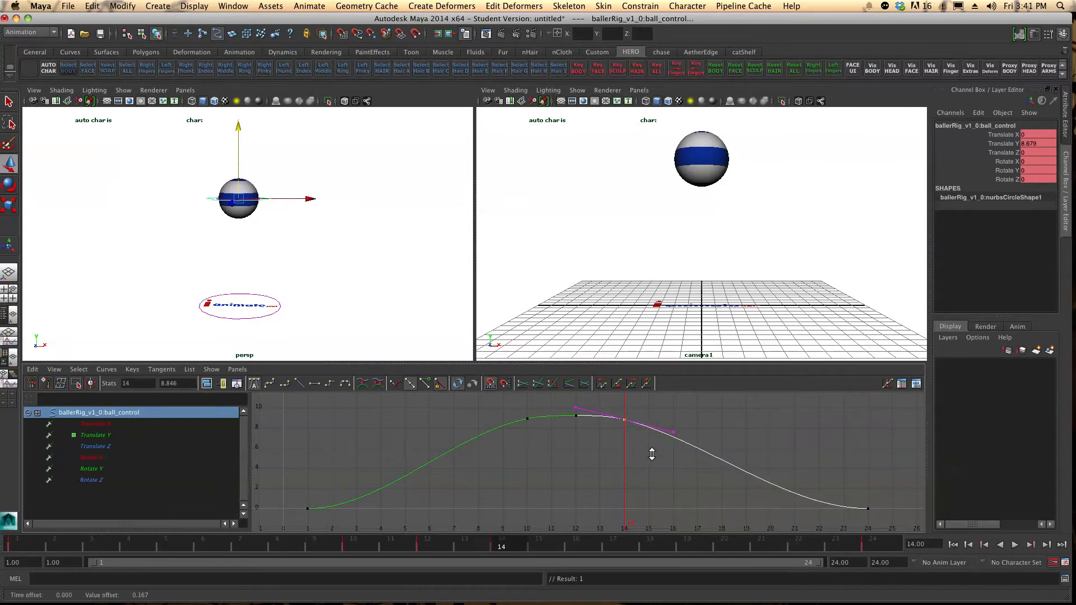
Scrub through the early frames, and lower the ball control at frame 20 to a keyed Translate Y of about 0.422.
click(166, 545)
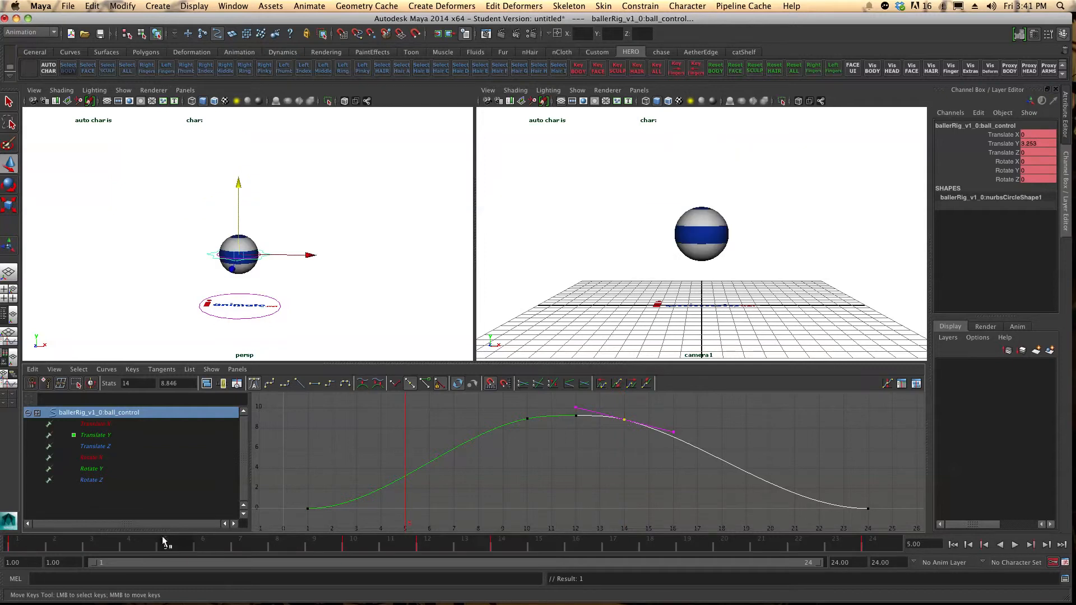
drag(161, 537, 109, 545)
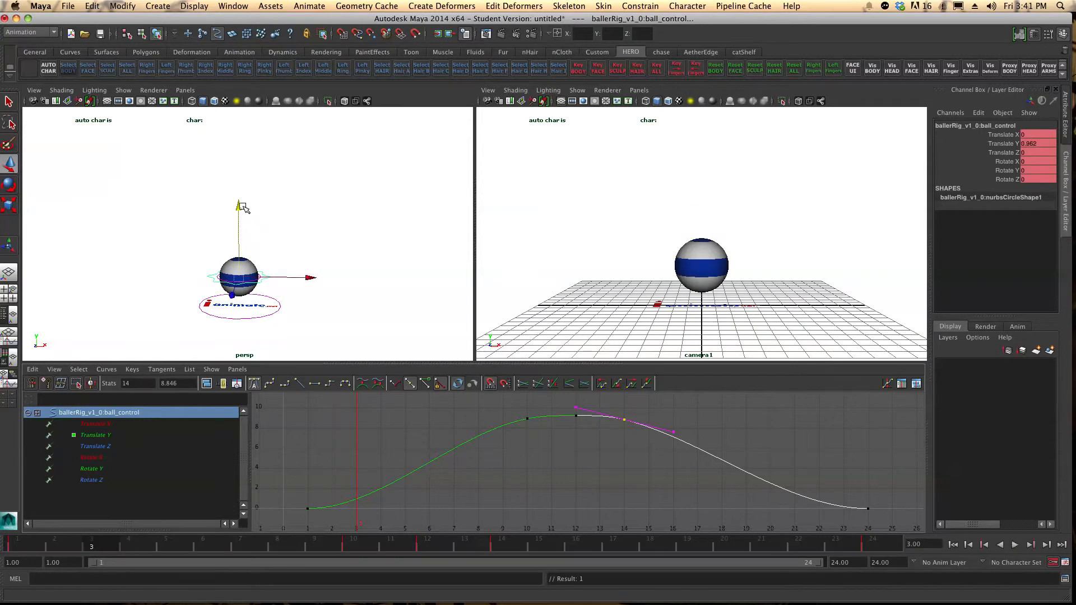
key(alt+v)
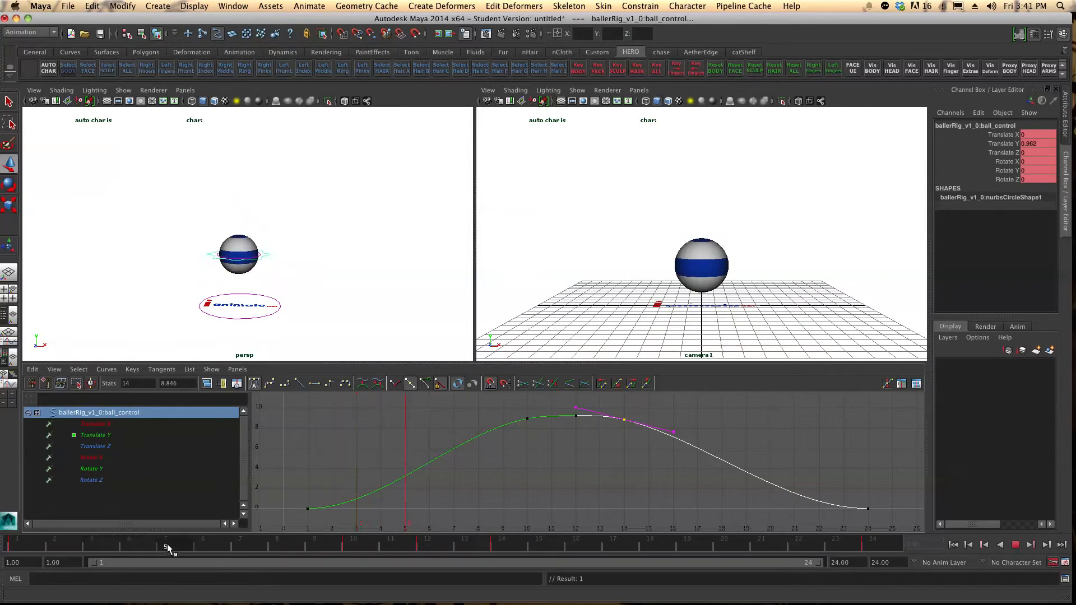
key(alt+v)
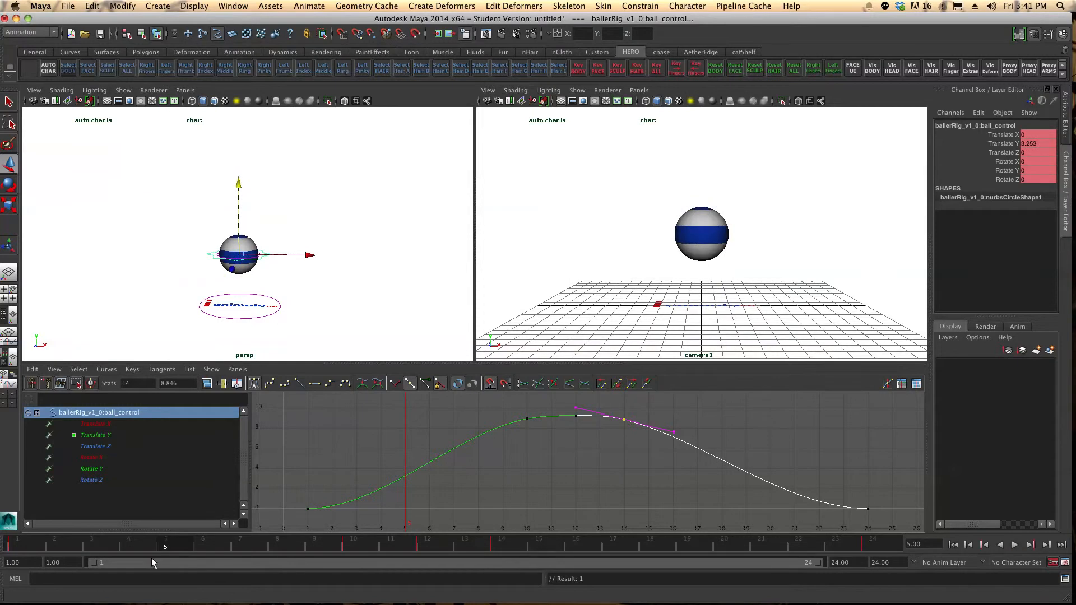
key(alt+v)
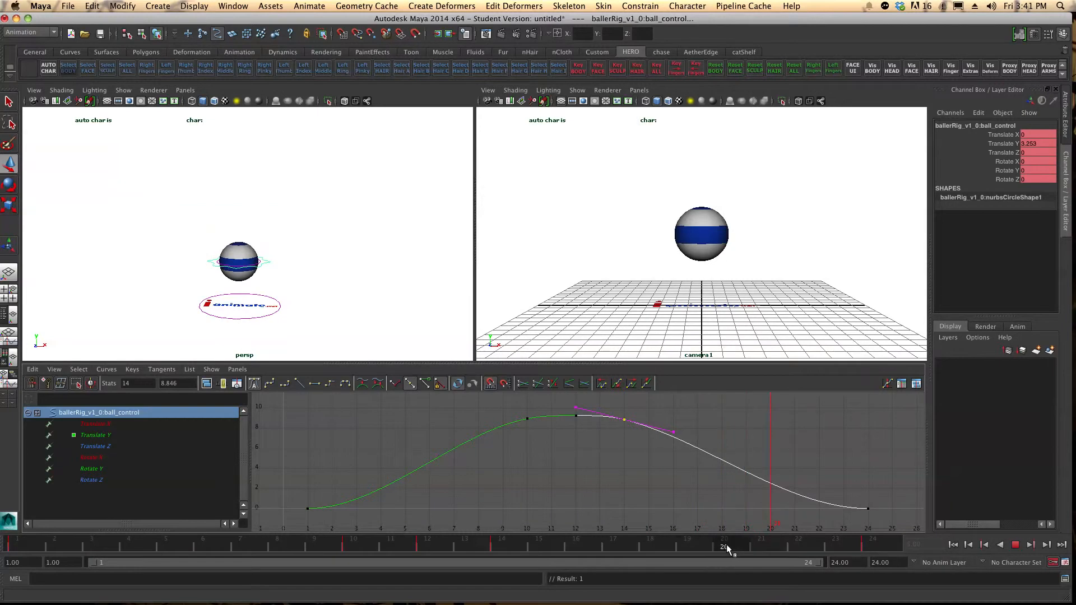
mouse_move(726, 546)
mouse_down()
mouse_move(661, 547)
mouse_move(724, 547)
mouse_up()
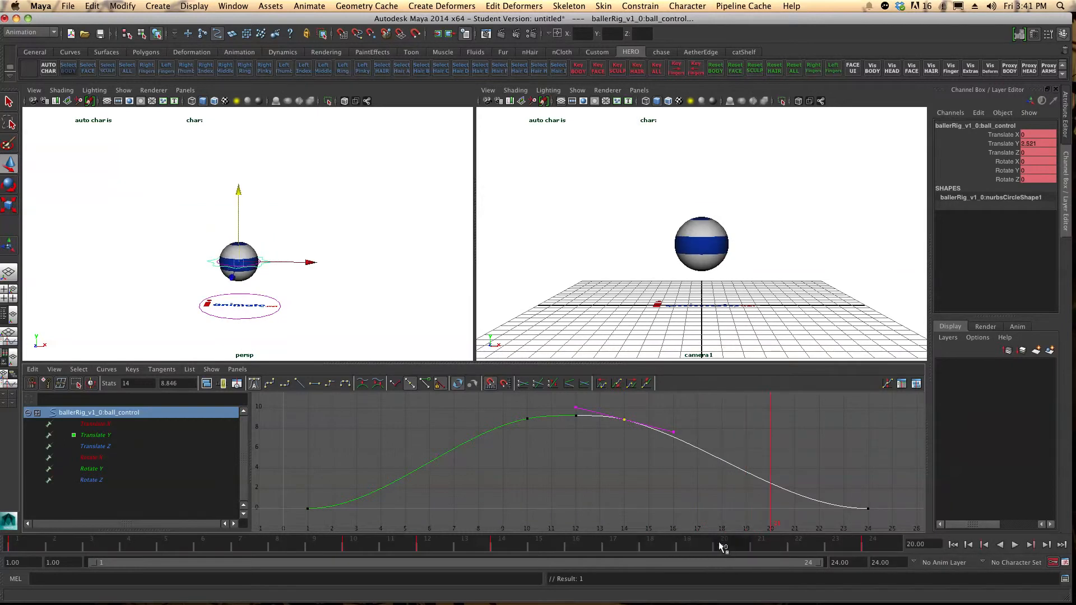
drag(239, 191, 245, 210)
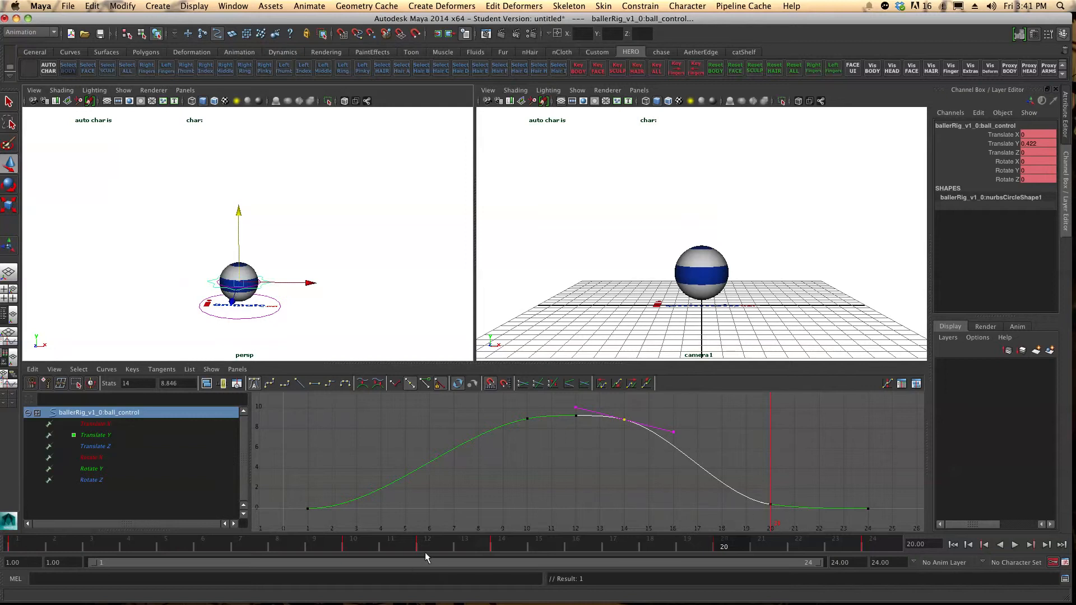
Lower the ball control at frame 5 to a Translate Y of about 0.275 and key it.
key(alt+v)
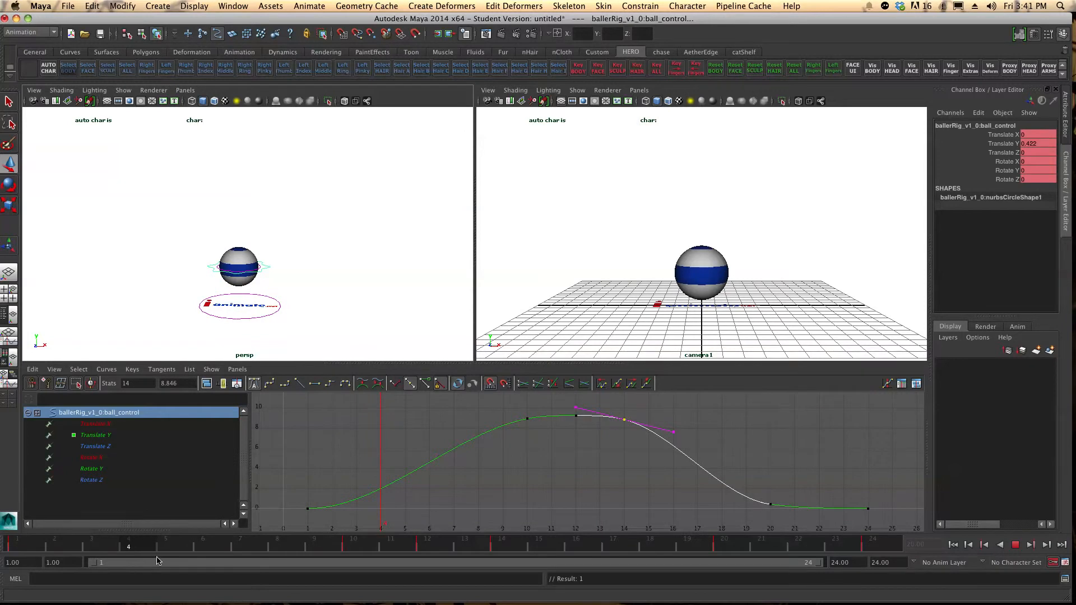
key(alt+v)
drag(239, 180, 240, 212)
key(s)
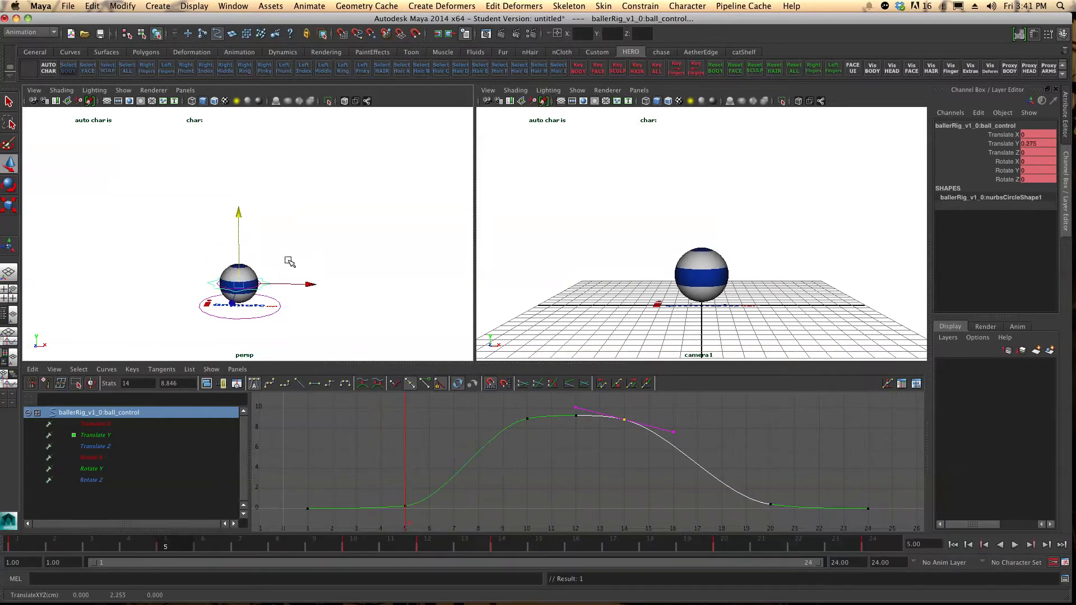
Move the ball control's key from frame 20 to frame 19 on the timeline and clear the key selection.
click(720, 545)
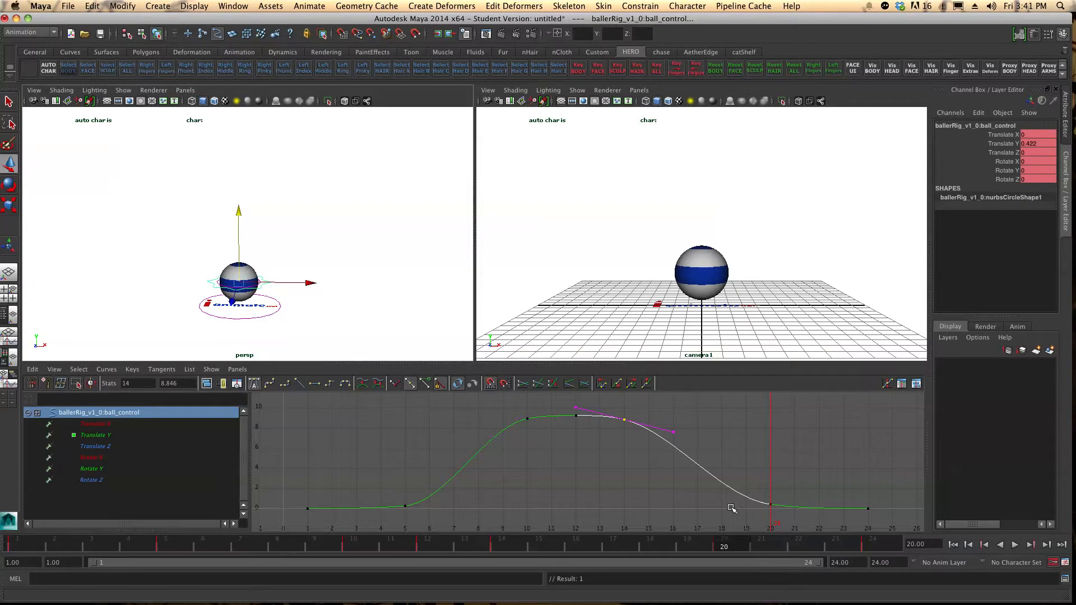
shift+click(725, 547)
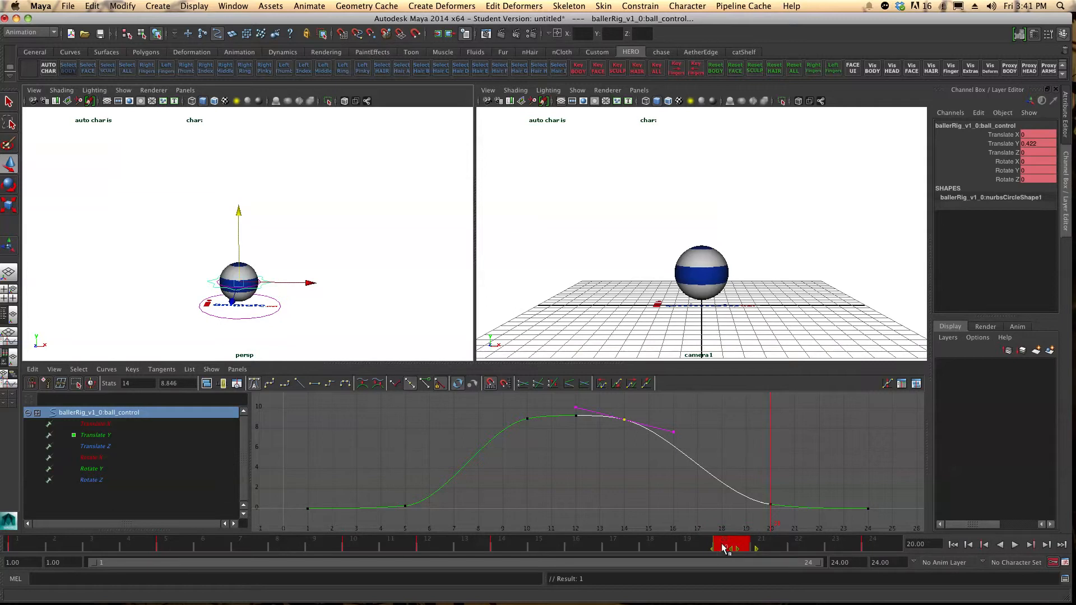
drag(728, 547, 707, 549)
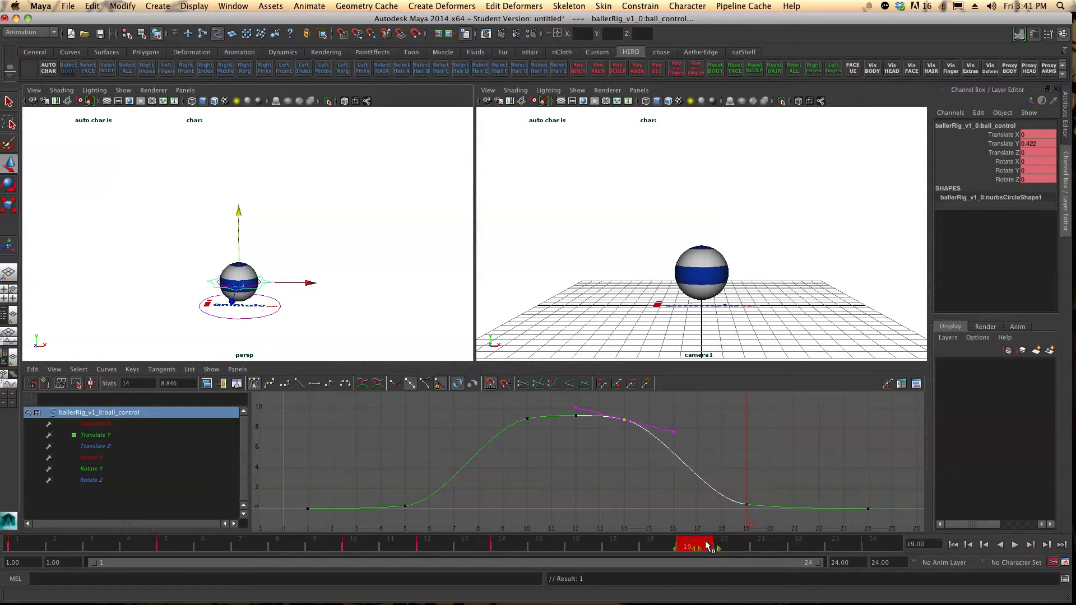
click(790, 425)
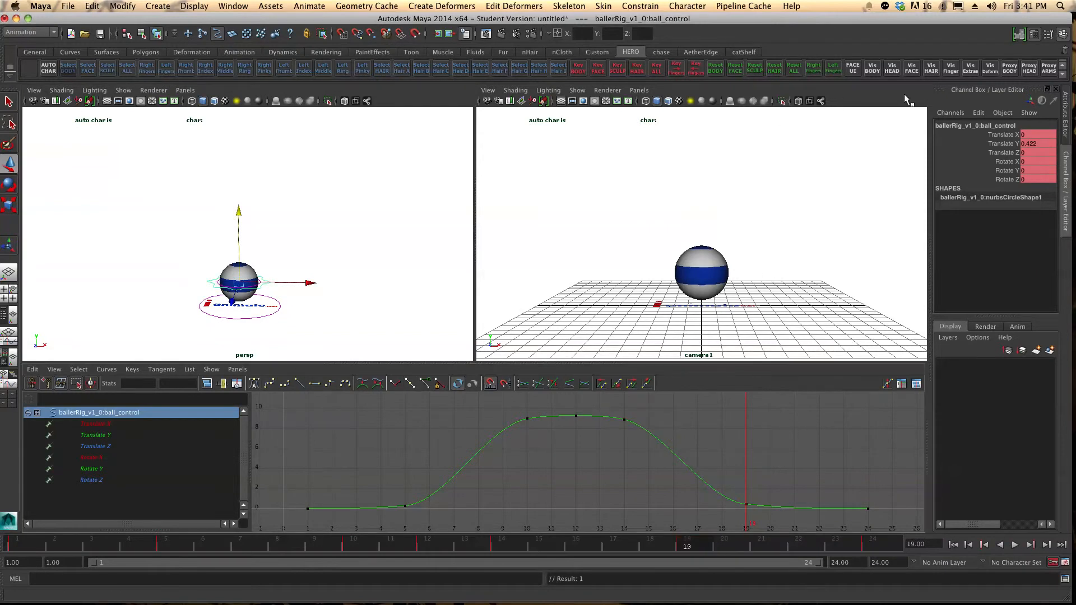
Playblast the ball animation over the existing ballbounce.mov, play the movie to review the motion, and close it.
right_click(17, 542)
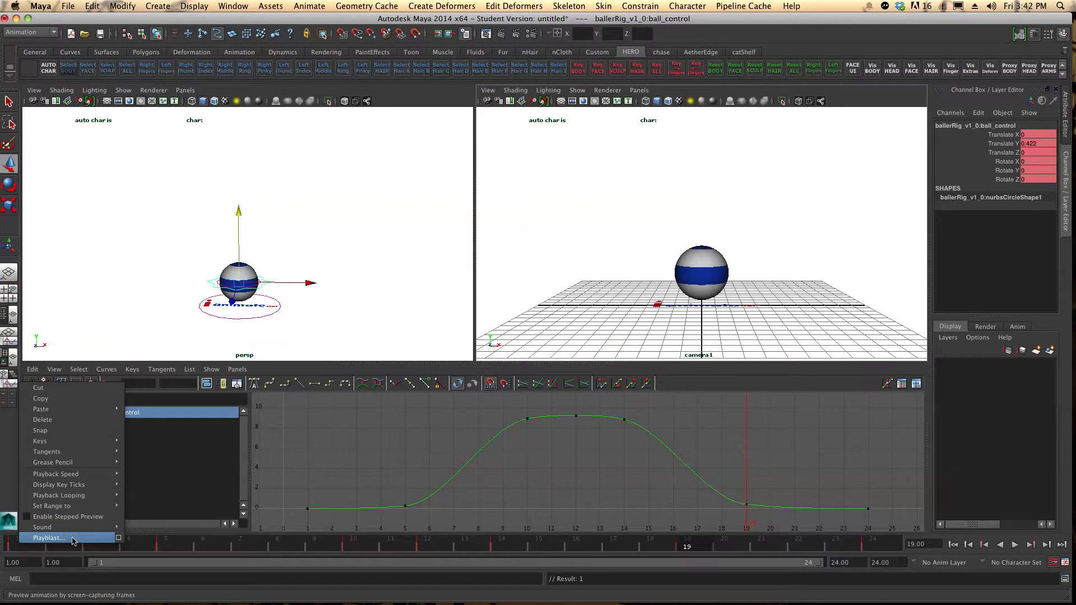
click(72, 539)
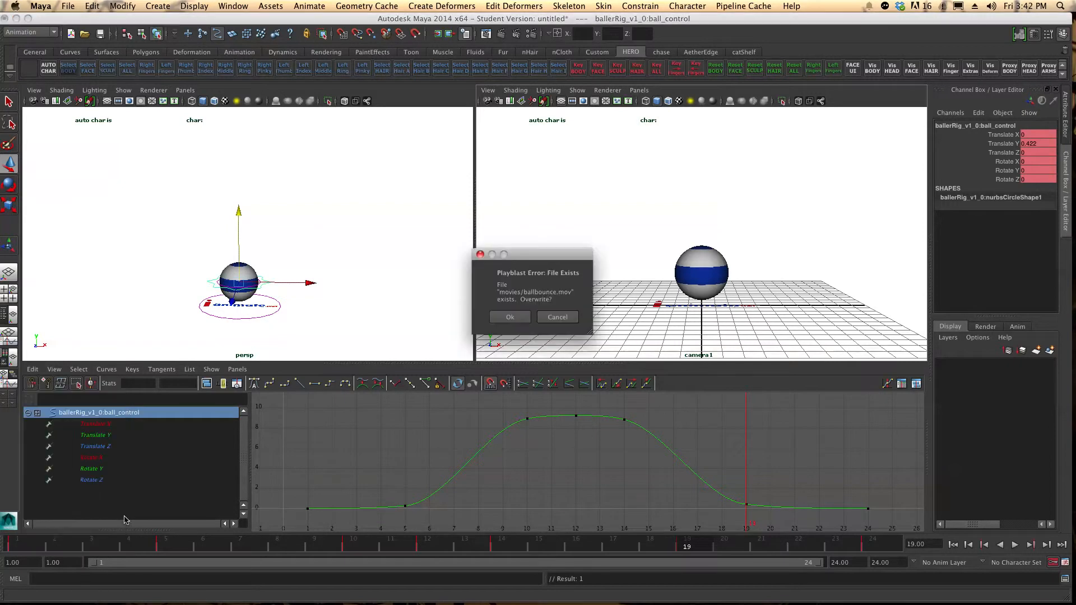
click(515, 322)
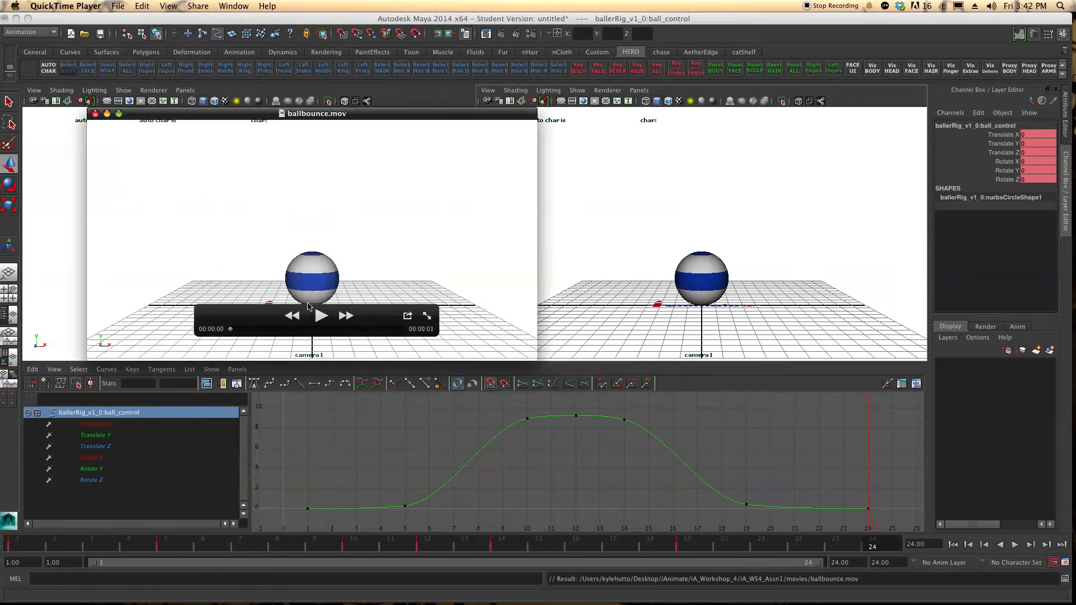
click(320, 315)
click(321, 316)
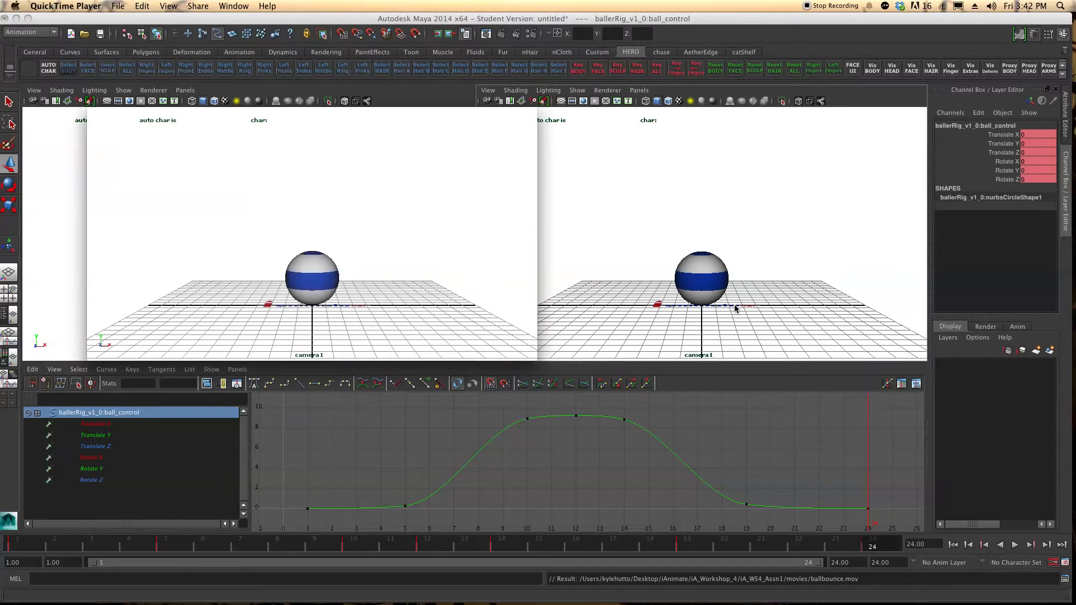
key(space)
click(95, 114)
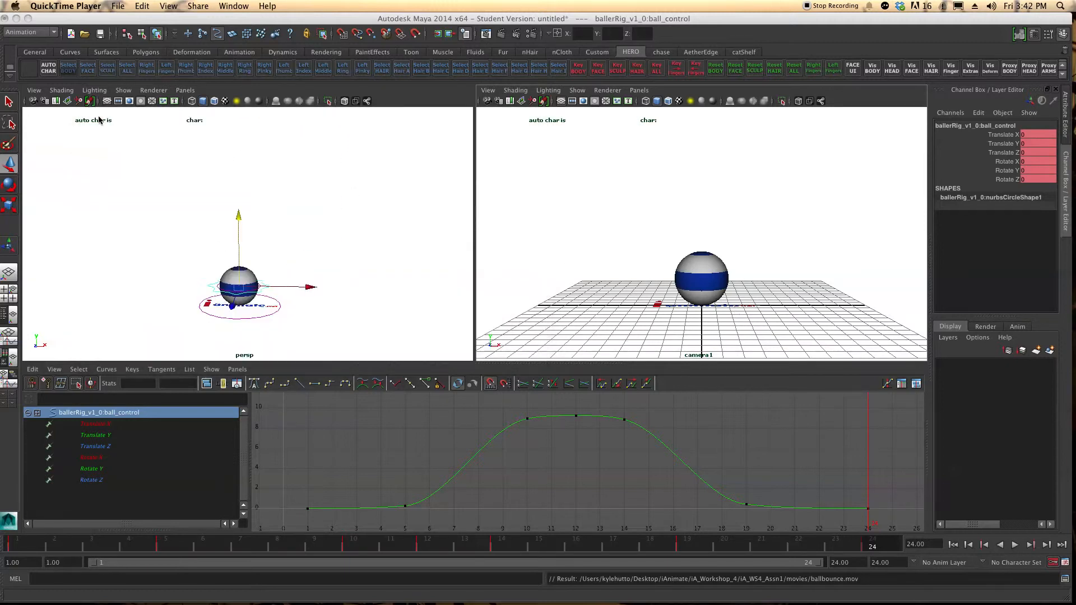
Break the tangents of the Translate Y key at frame 5 and pull its outgoing handle steeply upward.
drag(423, 493, 396, 518)
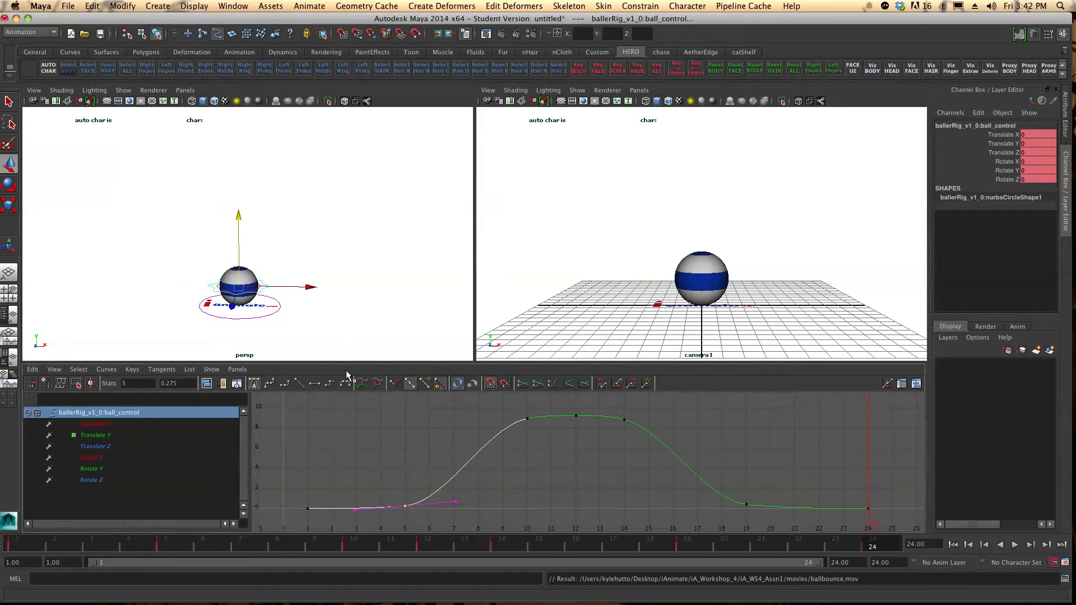
click(397, 385)
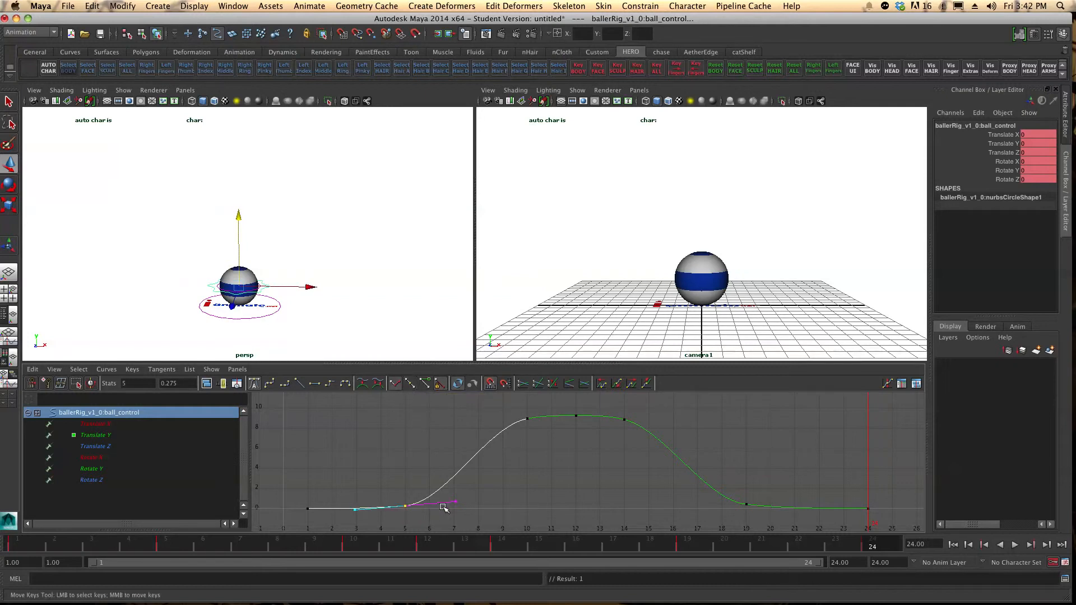
drag(463, 509, 476, 518)
middle_drag(476, 518, 445, 487)
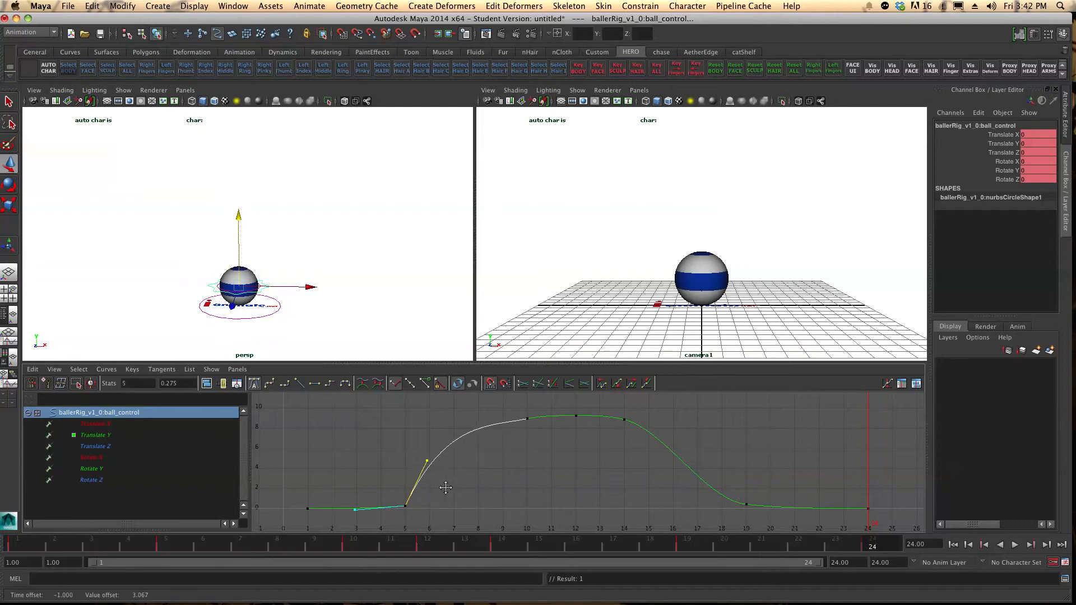
click(462, 503)
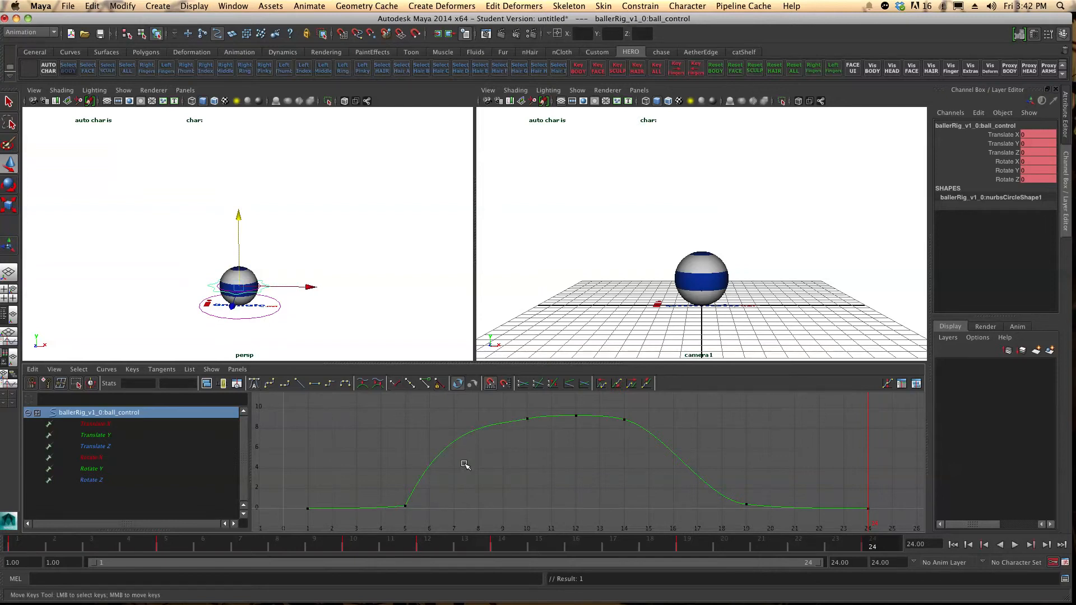
Refine the outgoing handle at frame 5 and lower that key to the zero line so the curve before it is flat.
drag(394, 489, 427, 514)
drag(420, 448, 444, 473)
middle_drag(443, 472, 450, 476)
click(425, 507)
click(405, 507)
shift+middle_drag(436, 502, 437, 506)
click(397, 510)
Break the tangents of the Translate Y key at frame 19 and pull its incoming handle steeply upward.
drag(705, 528, 707, 527)
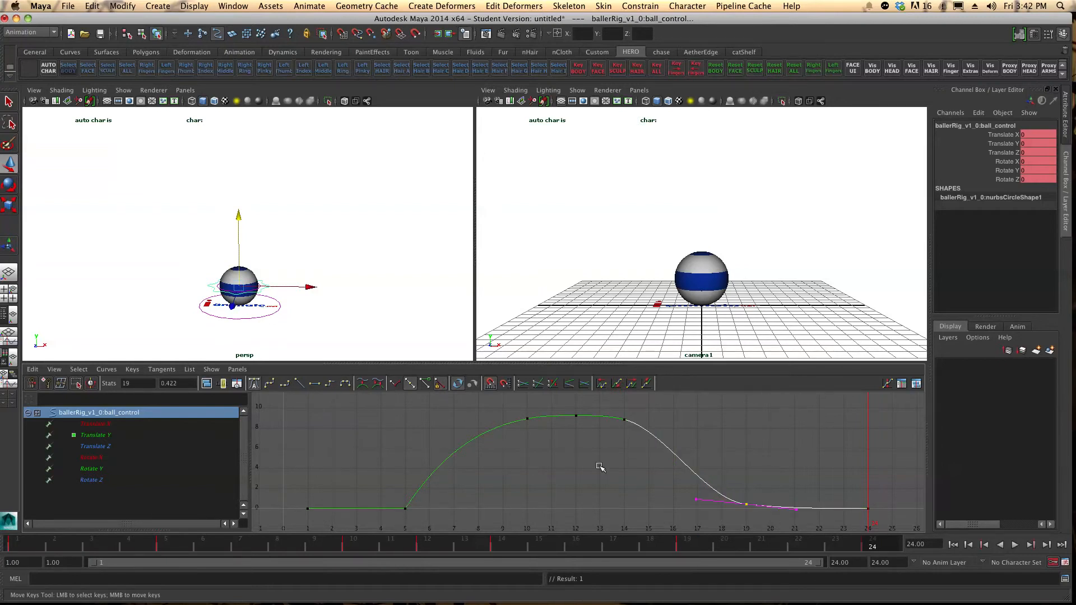
click(394, 386)
click(695, 499)
shift+middle_drag(694, 499, 738, 471)
Lower the frame 19 key to the zero line and refine its incoming handle to round off the descending arc.
click(753, 487)
drag(741, 512, 741, 510)
shift+middle_drag(755, 474, 752, 478)
click(752, 477)
drag(731, 519, 730, 519)
drag(735, 454, 705, 474)
shift+middle_drag(698, 479, 696, 481)
click(734, 446)
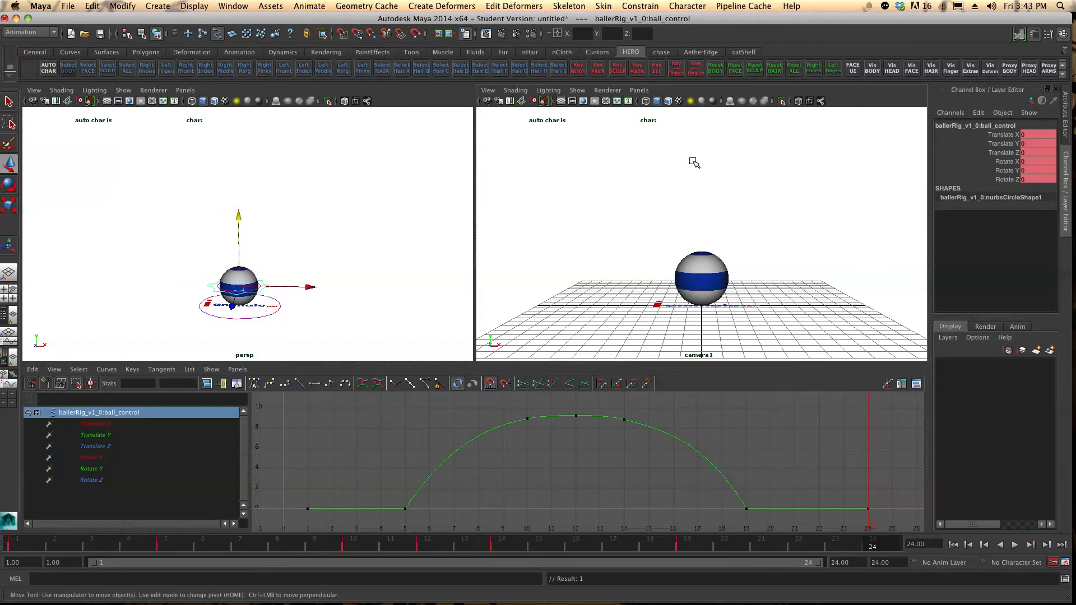
Playblast the revised arc over ballbounce.mov, watch the resulting movie, and close it.
right_click(11, 550)
click(50, 539)
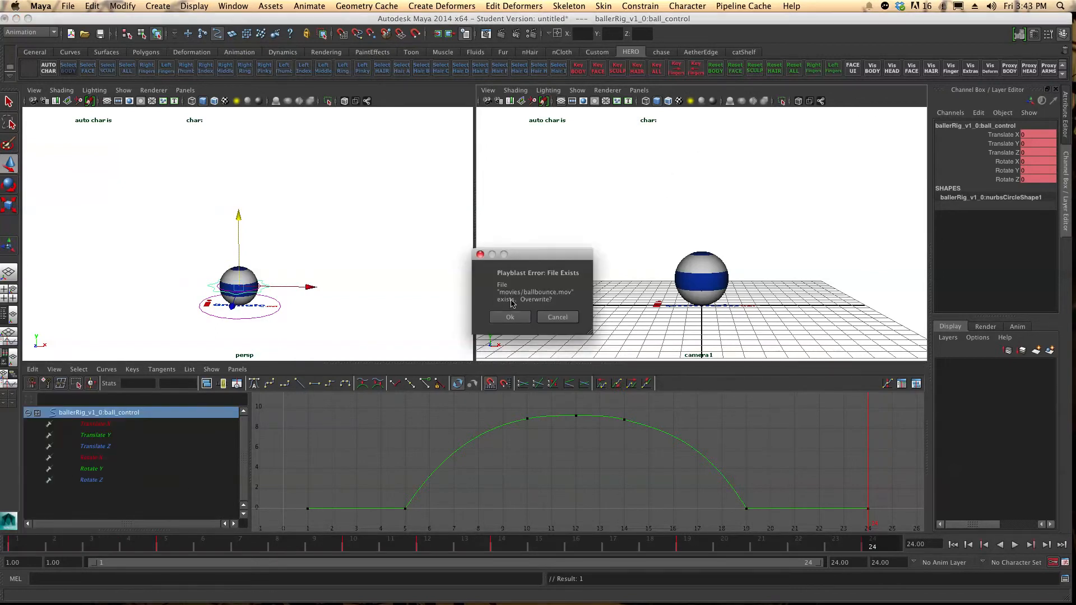
click(510, 317)
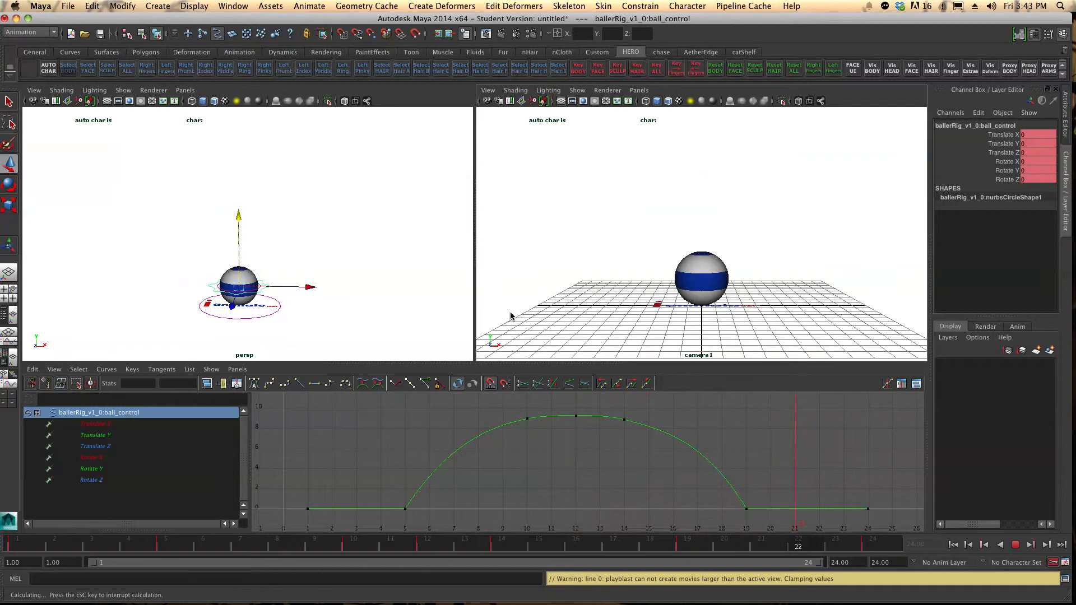
click(319, 317)
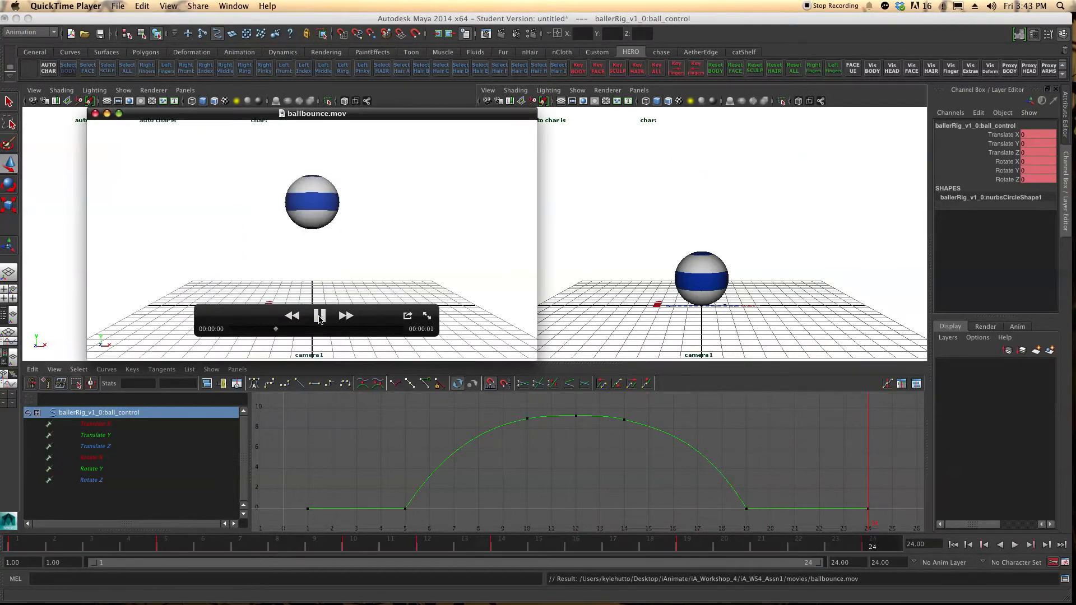
click(732, 352)
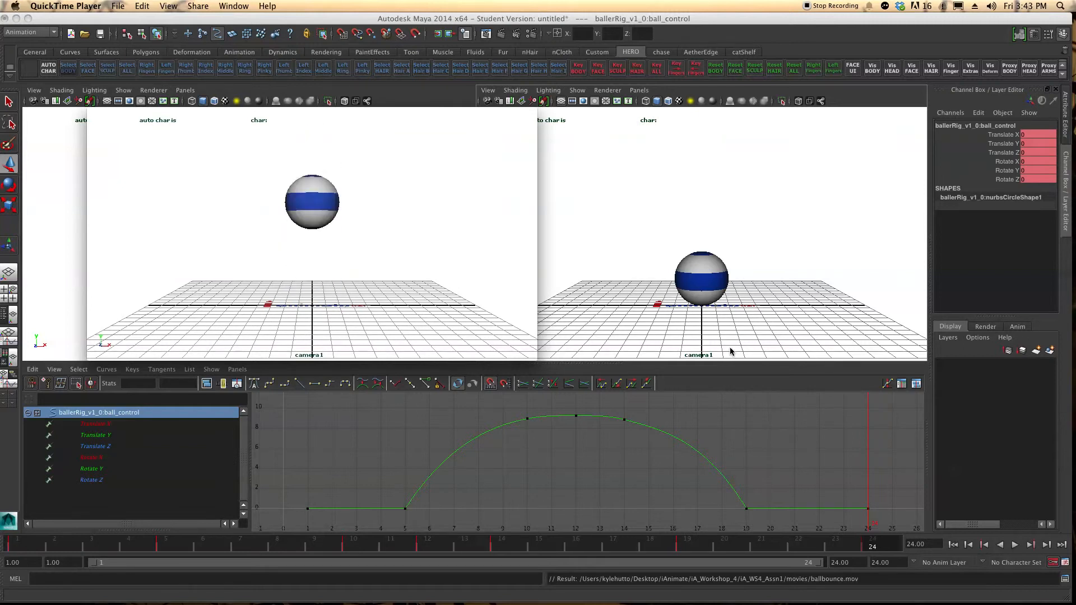
mouse_move(372, 262)
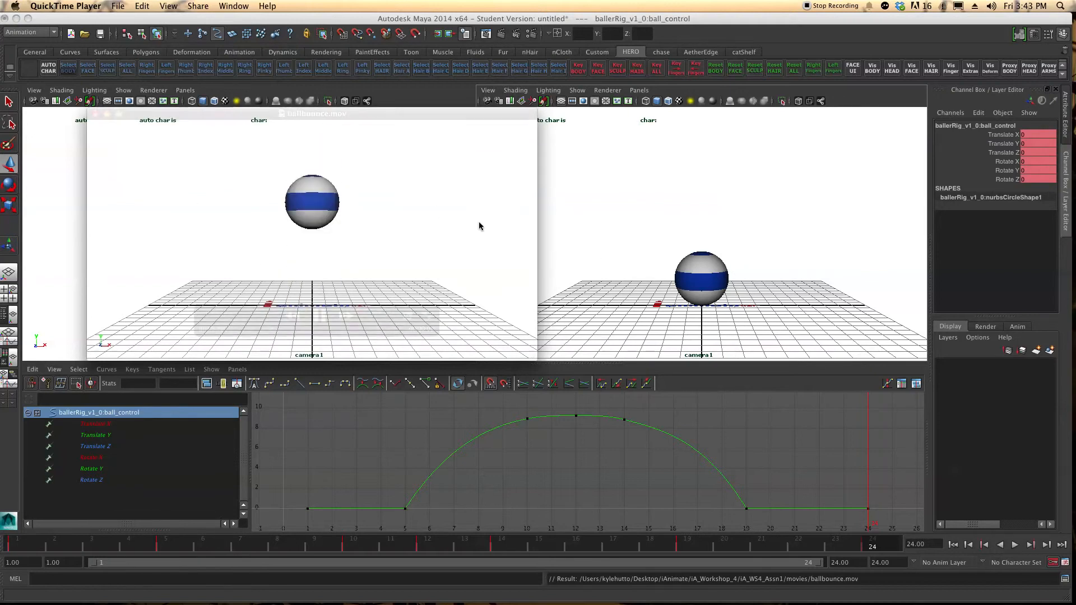
click(94, 114)
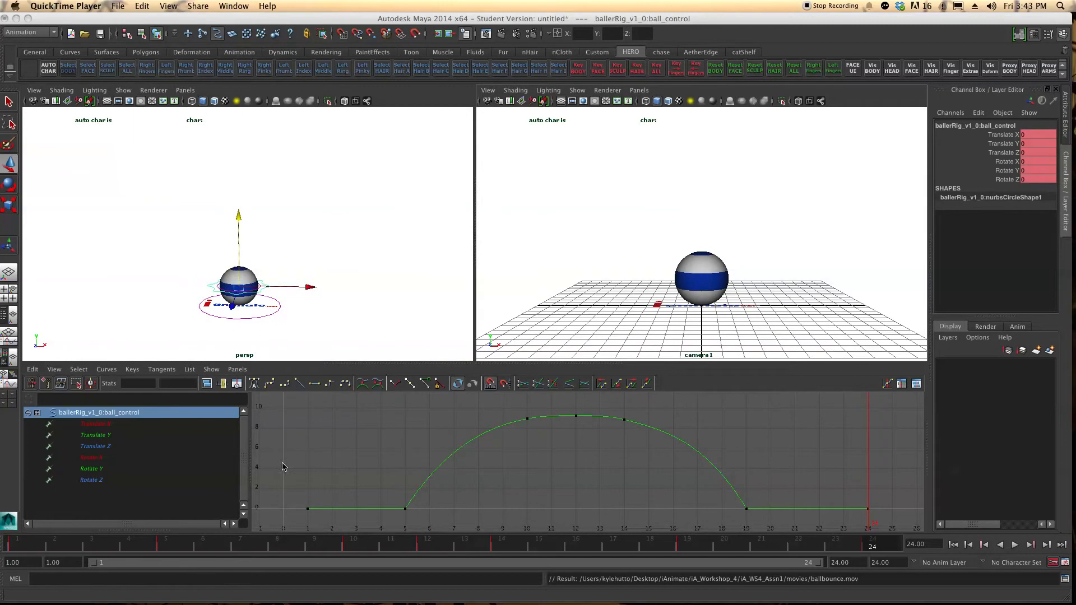
Move the ball control's key from frame 5 to 3 and from frame 19 to 21, then try auto tangents and undo them.
click(172, 547)
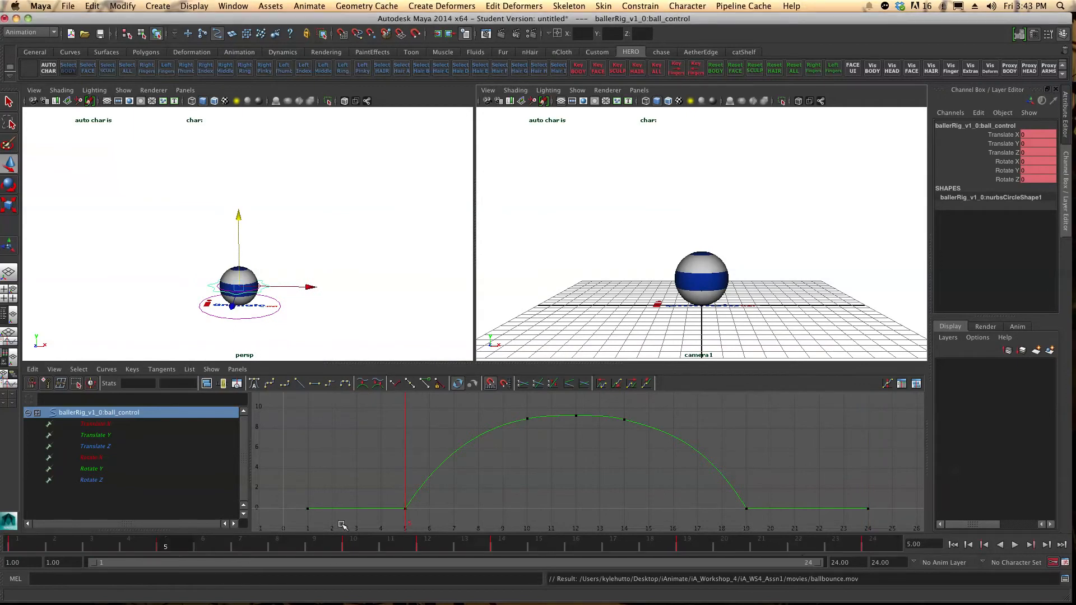
shift+click(166, 548)
drag(166, 548, 117, 547)
click(705, 546)
shift+click(689, 547)
drag(689, 548, 777, 545)
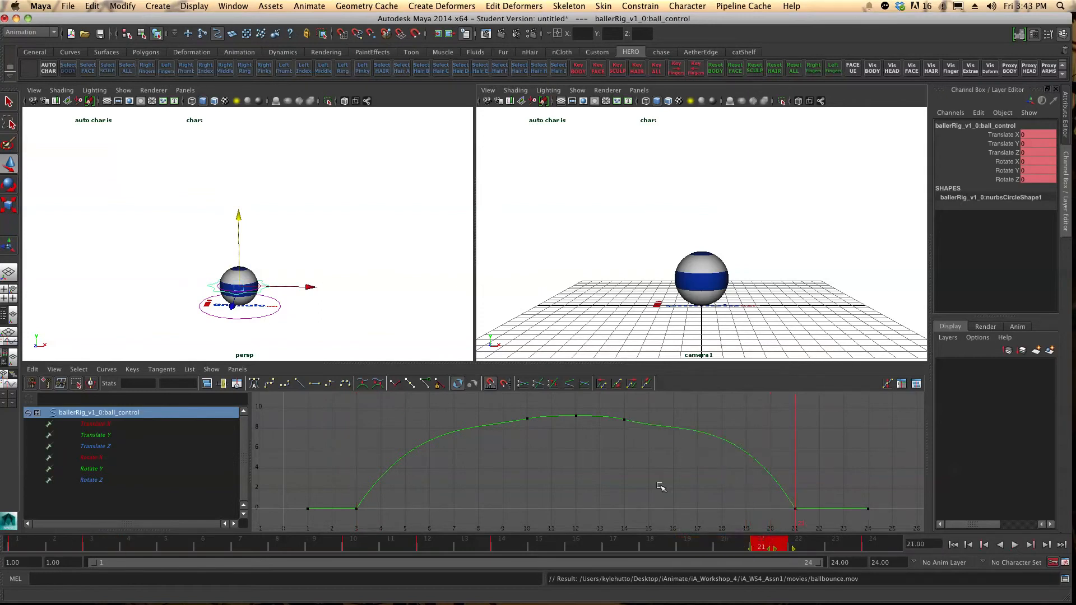
click(255, 383)
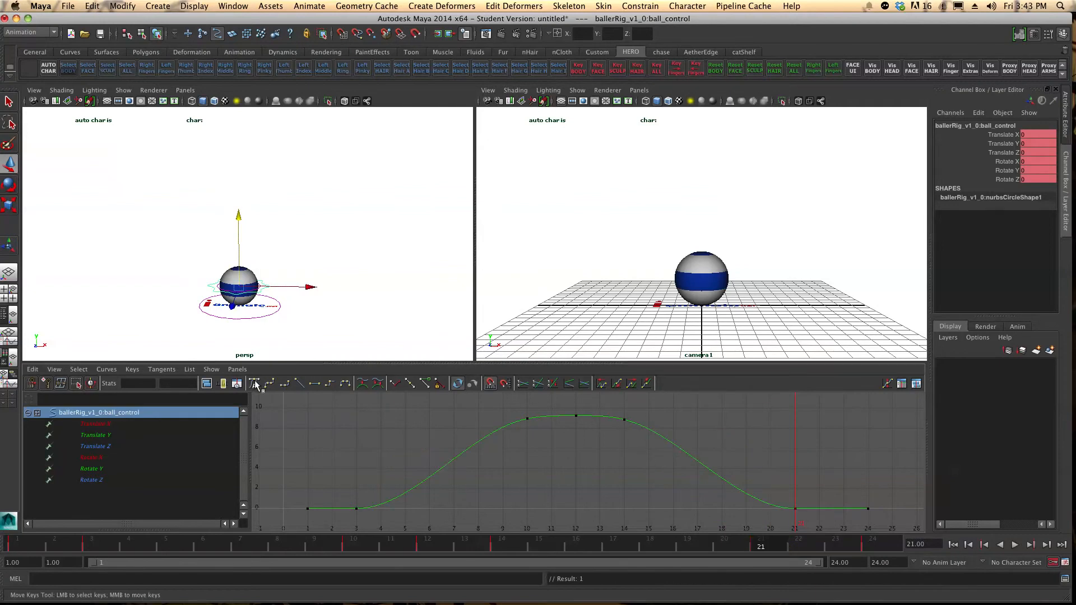
key(z)
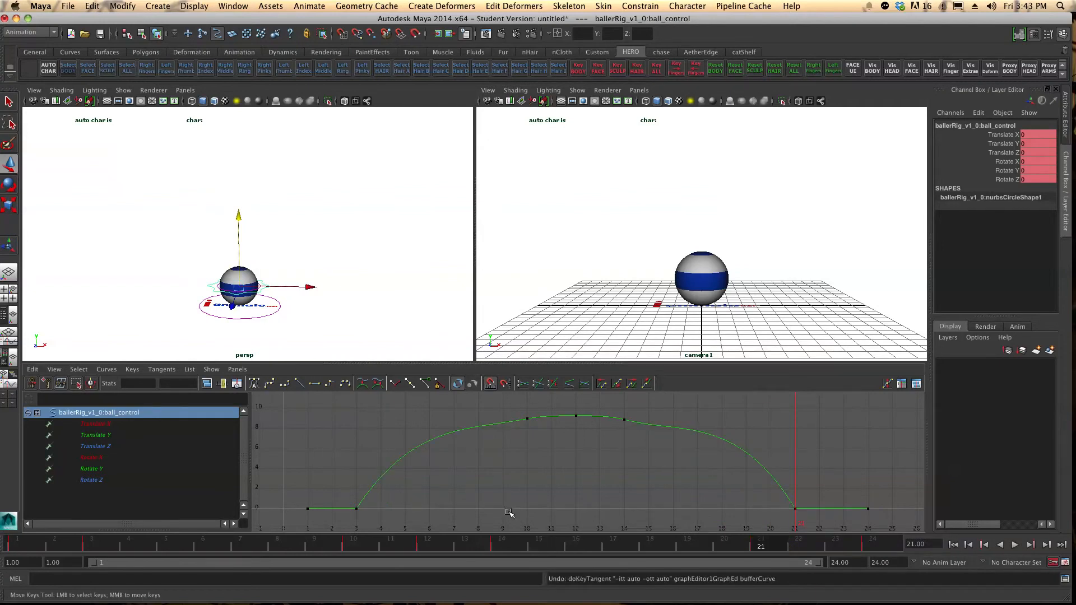
Adjust the tangent handles around the Translate Y keys at frames 10 and 14 to smooth the top of the arc.
drag(512, 410, 587, 411)
middle_drag(587, 410, 598, 421)
click(611, 444)
drag(639, 414, 691, 450)
middle_drag(692, 450, 693, 442)
drag(632, 420, 624, 450)
click(435, 508)
Lower the Translate Y key at frame 12 slightly to flatten the peak of the arc.
drag(581, 406, 569, 423)
shift+middle_drag(565, 431, 565, 434)
click(545, 467)
Select the ball's squashStretch control and its squashStretch attribute, and scrub the timeline back to frame 1.
mouse_move(763, 547)
mouse_down()
mouse_move(745, 548)
mouse_move(803, 544)
mouse_up()
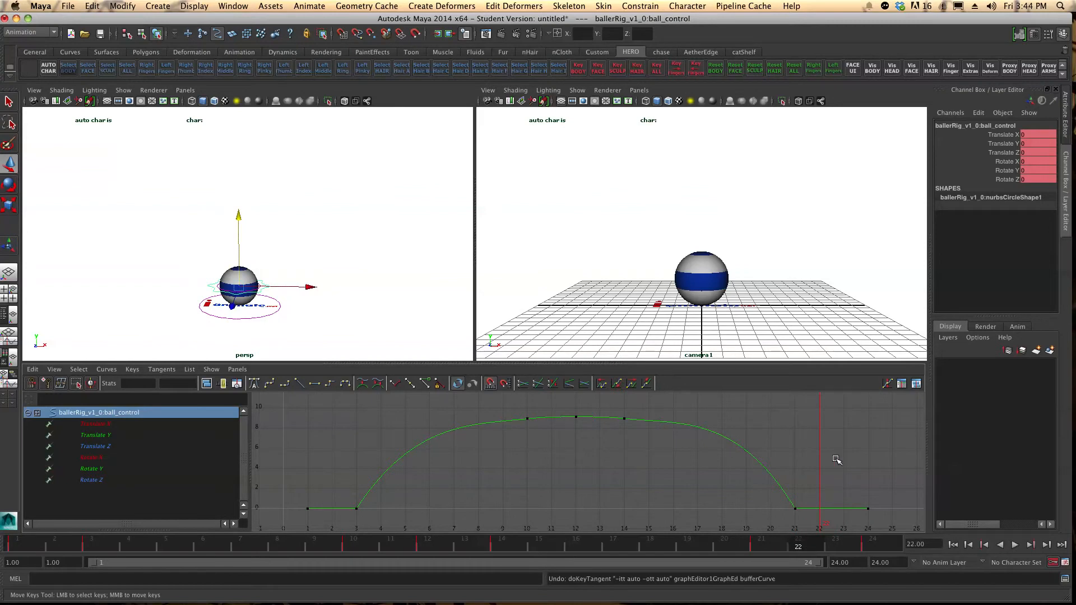
scroll(295, 316, up, 3)
alt+middle_drag(295, 316, 296, 219)
click(295, 219)
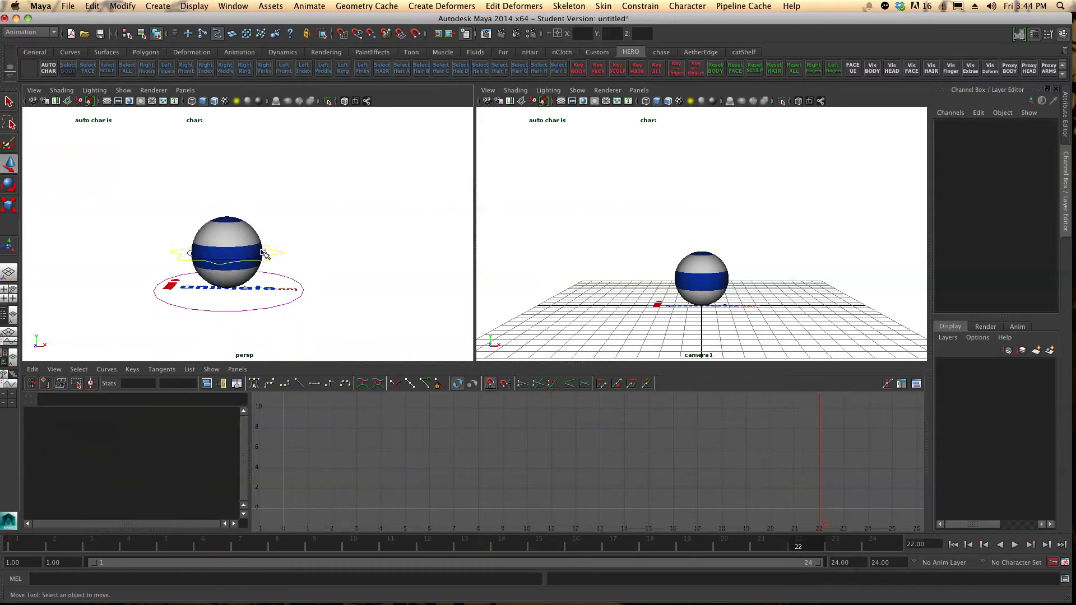
click(263, 254)
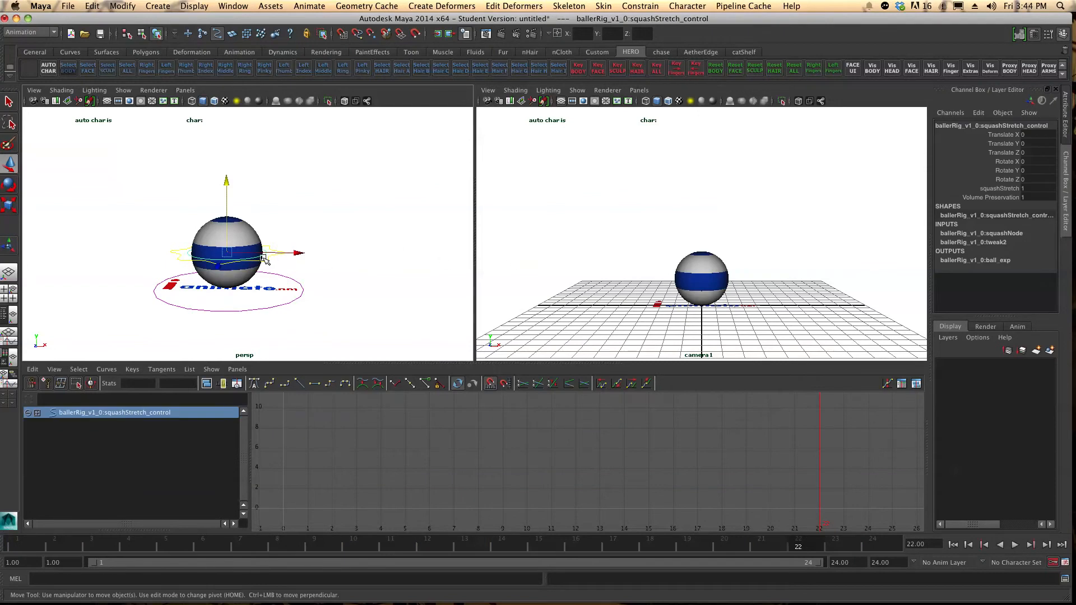
click(1007, 187)
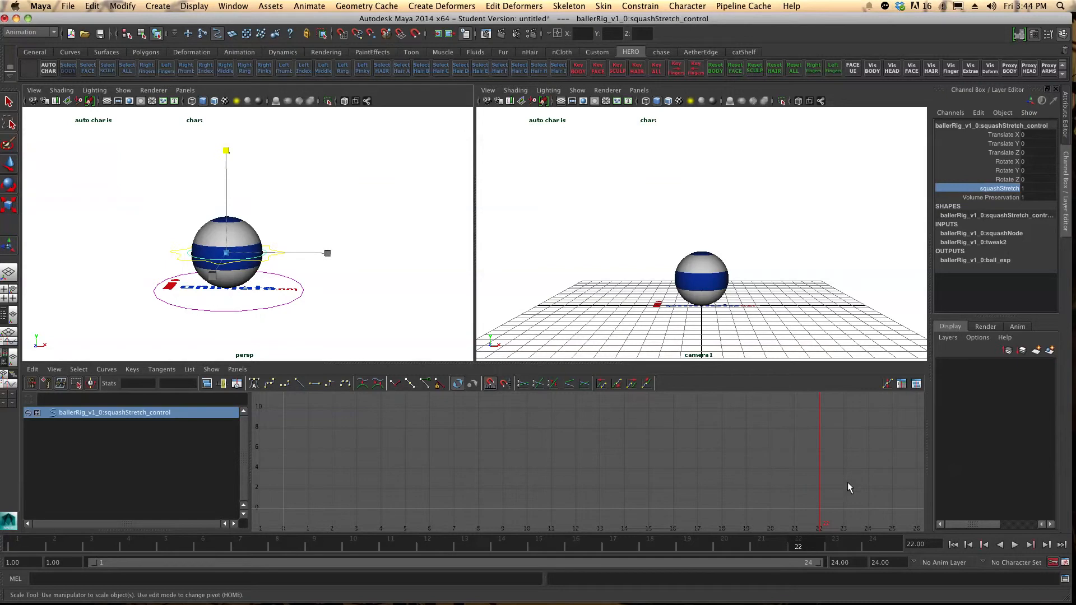
drag(803, 544, 8, 560)
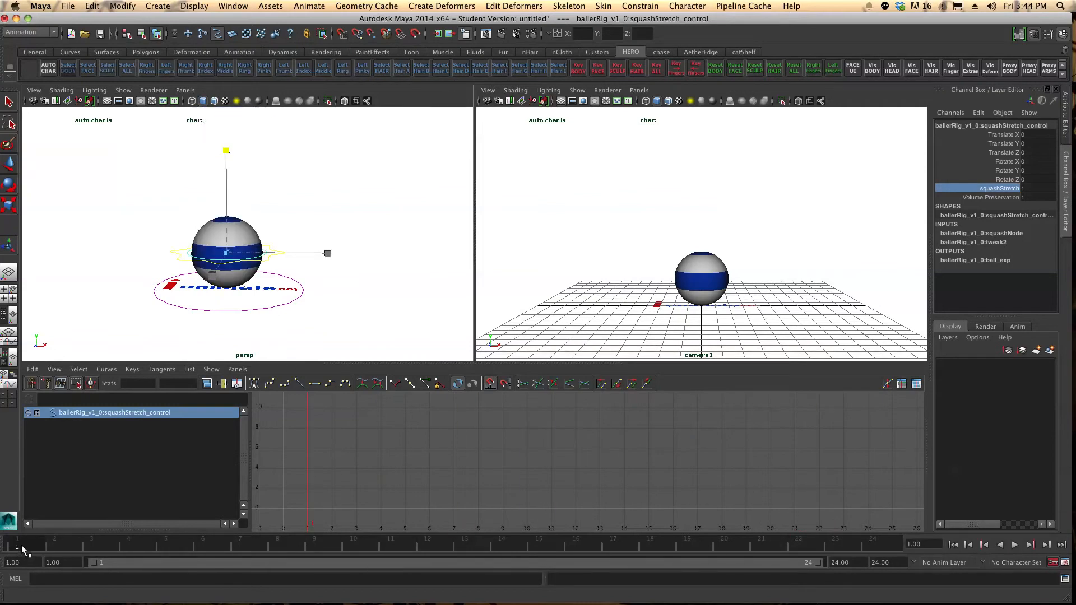
Reselect the squashStretch control and key its translation at 0 on frames 1 and 3.
click(267, 262)
key(w)
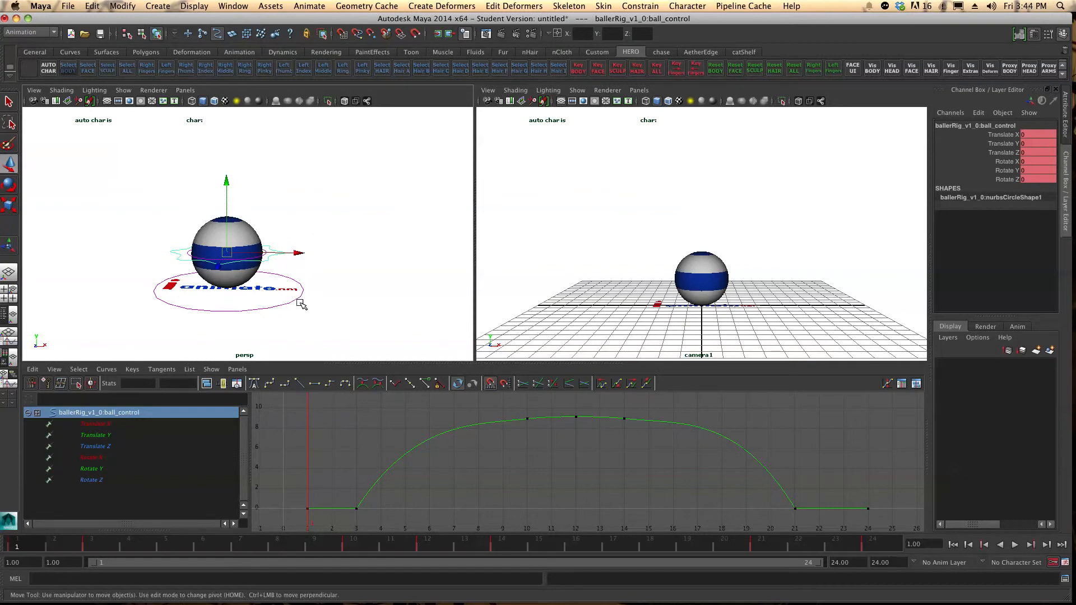
click(184, 271)
click(267, 256)
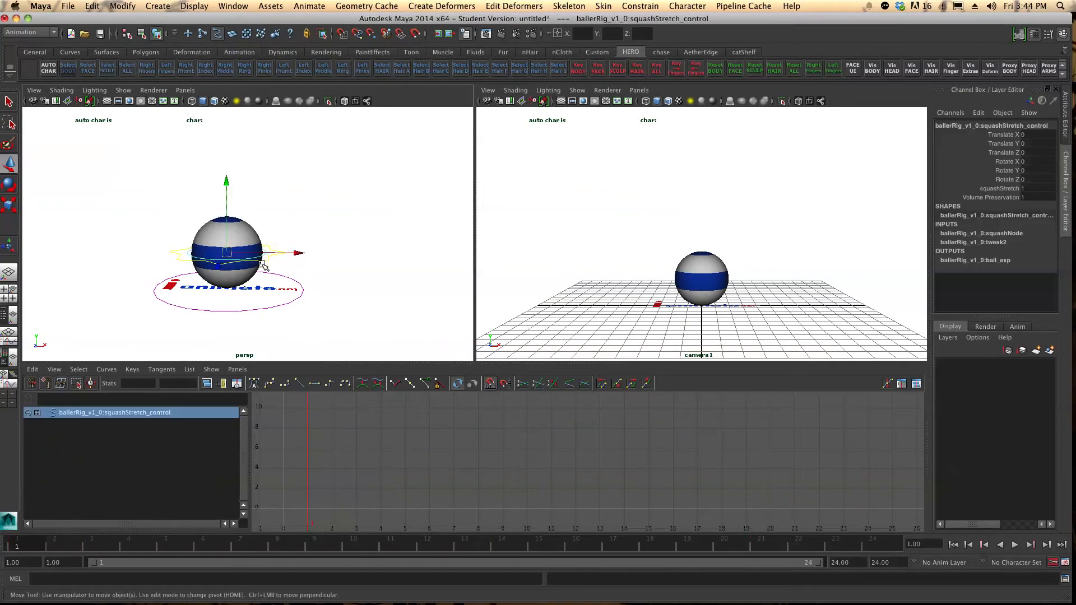
key(shift+w)
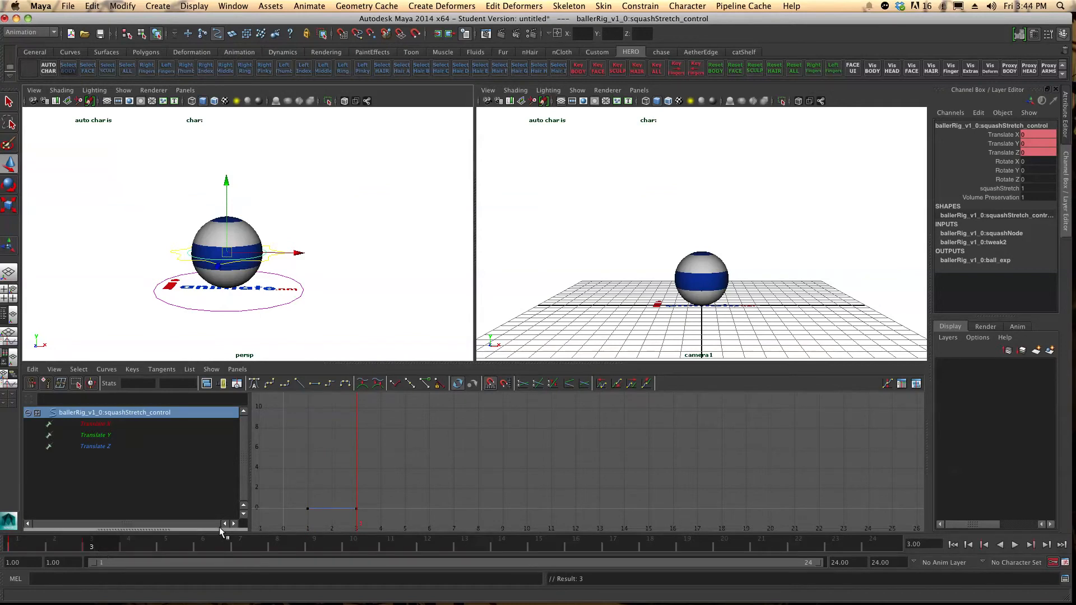
Key the control's squashStretch attribute at 1 on frames 3 and 1.
click(1003, 189)
key(r)
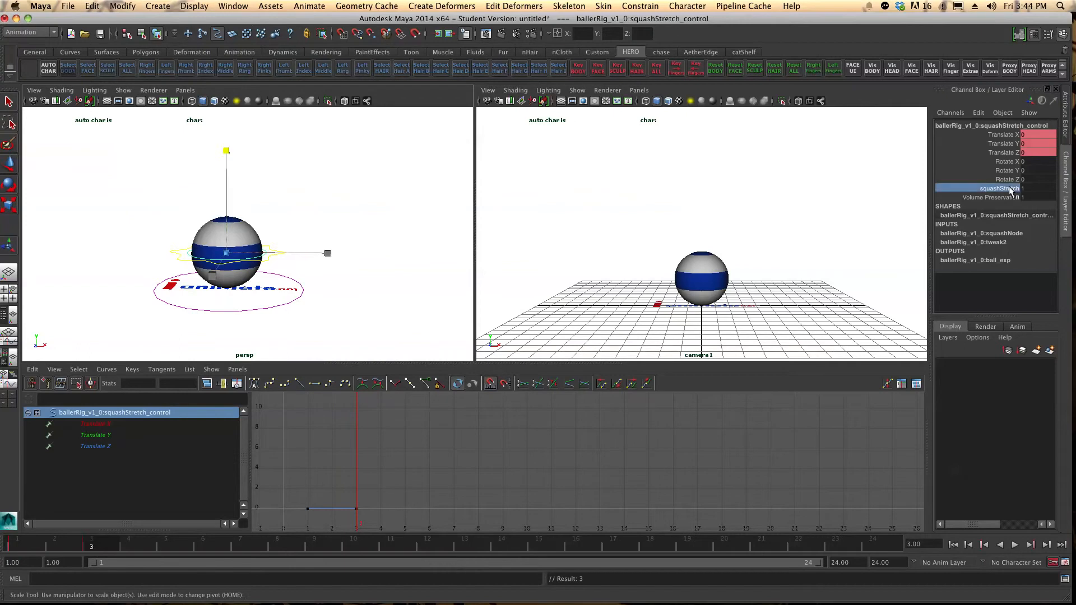
right_click(1012, 191)
click(1014, 204)
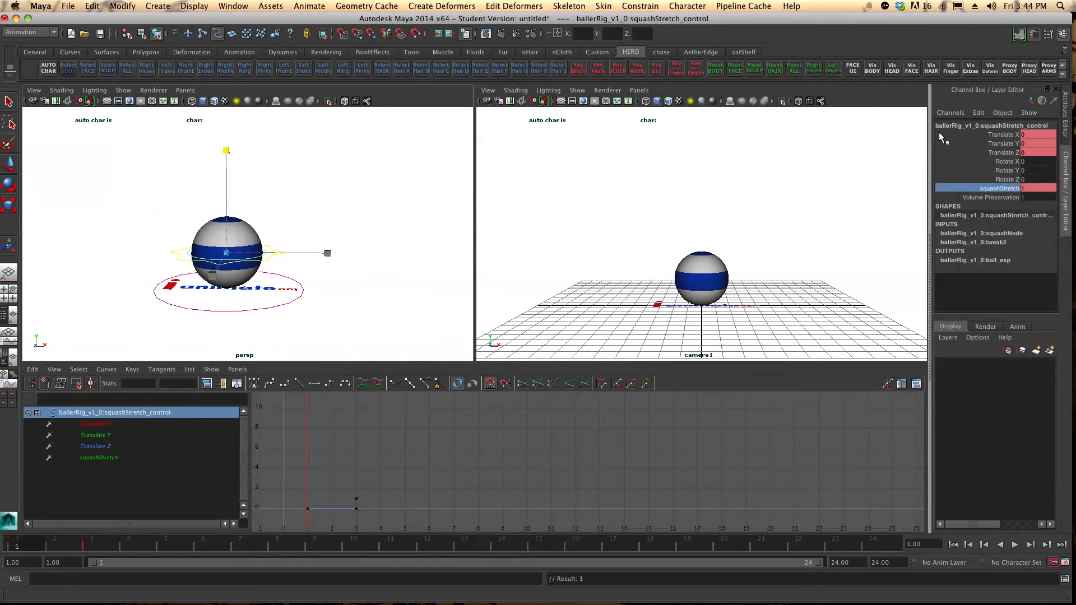
right_click(1004, 190)
click(1000, 207)
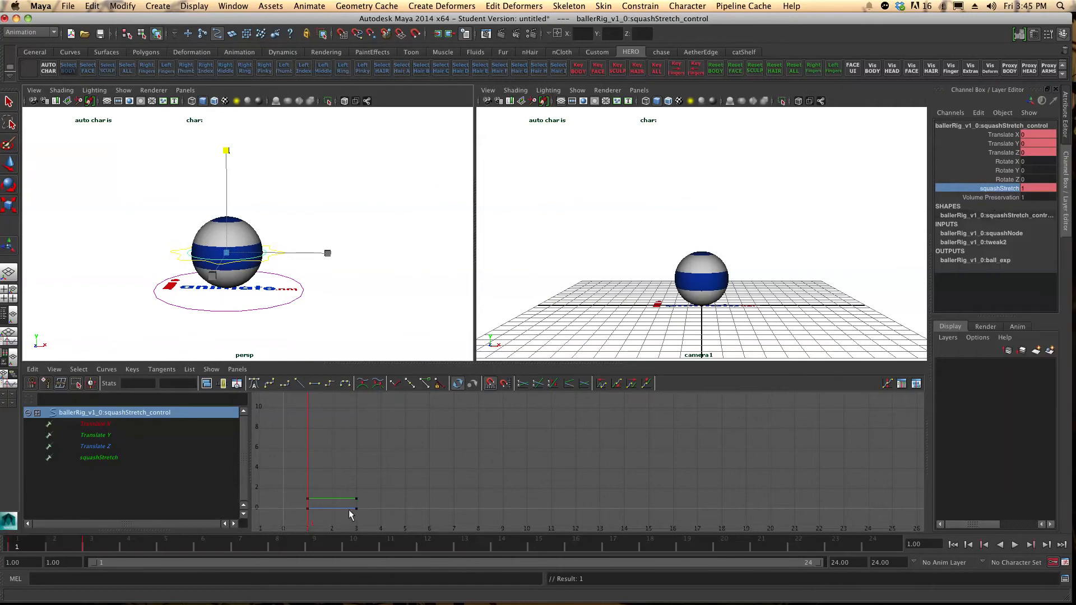
Key the squashStretch attribute at 1 on frames 10 and 12.
click(352, 546)
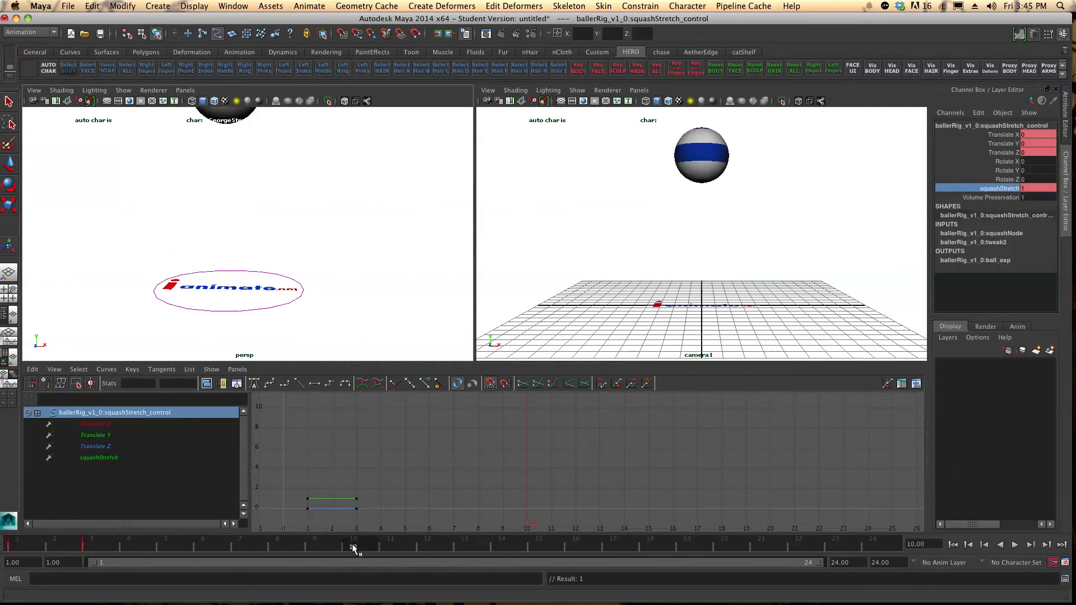
right_click(986, 186)
click(991, 203)
click(426, 544)
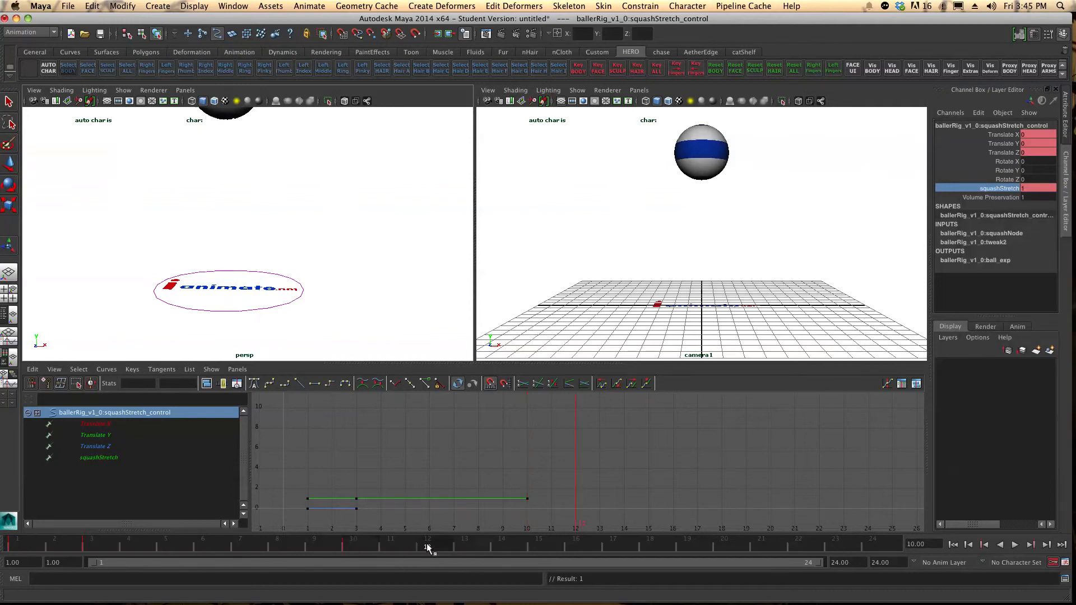
right_click(1006, 191)
click(997, 203)
Key the squashStretch attribute at 1 on frame 14.
click(509, 544)
right_click(509, 544)
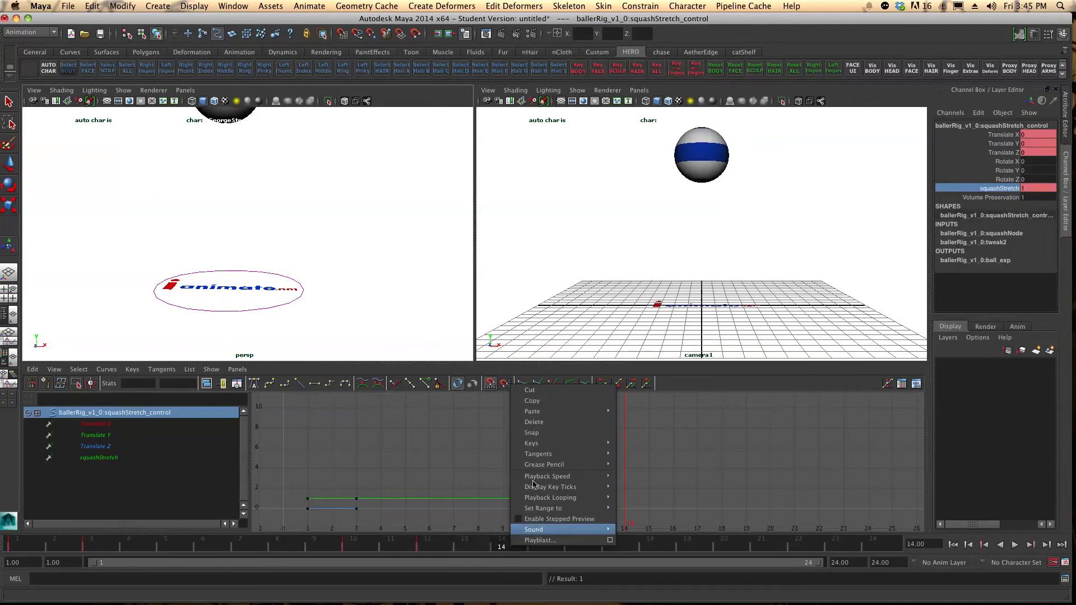
mouse_move(553, 446)
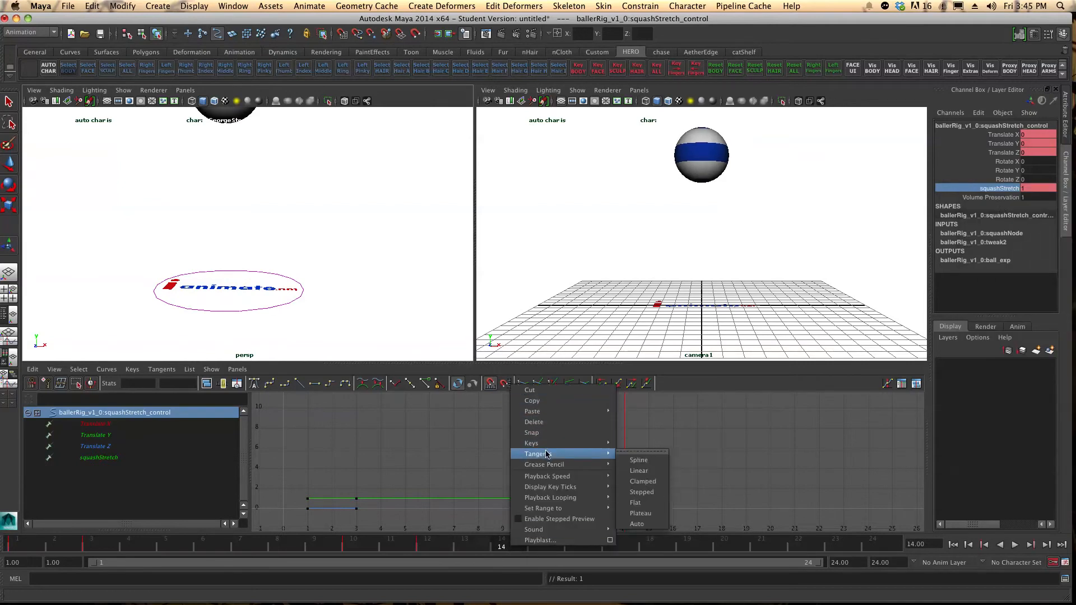
click(984, 185)
right_click(985, 189)
click(986, 204)
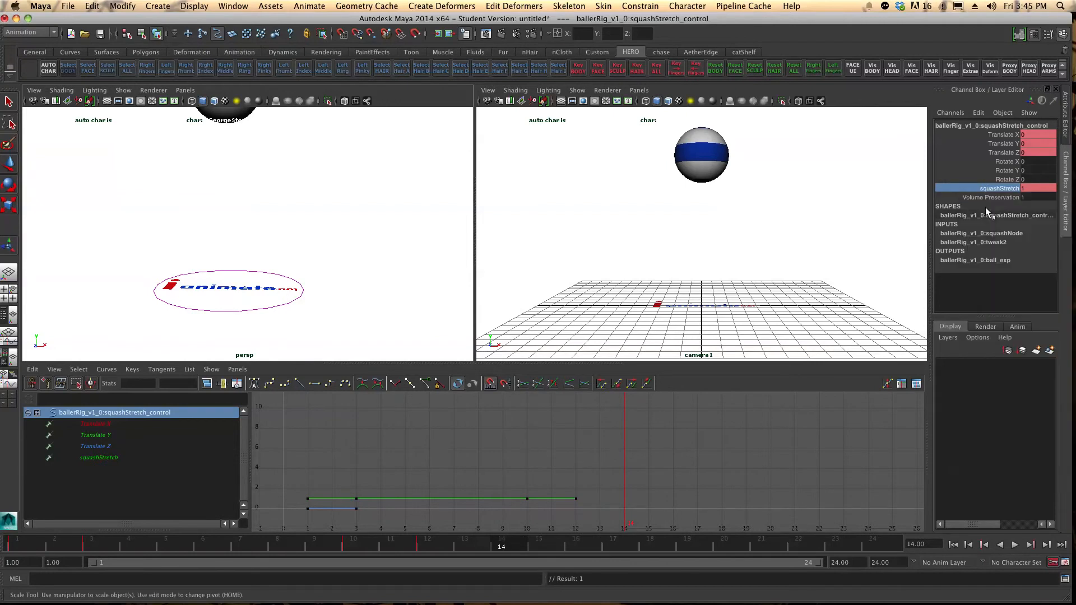
Key the squashStretch attribute at 1 on the last frame, 24.
click(871, 542)
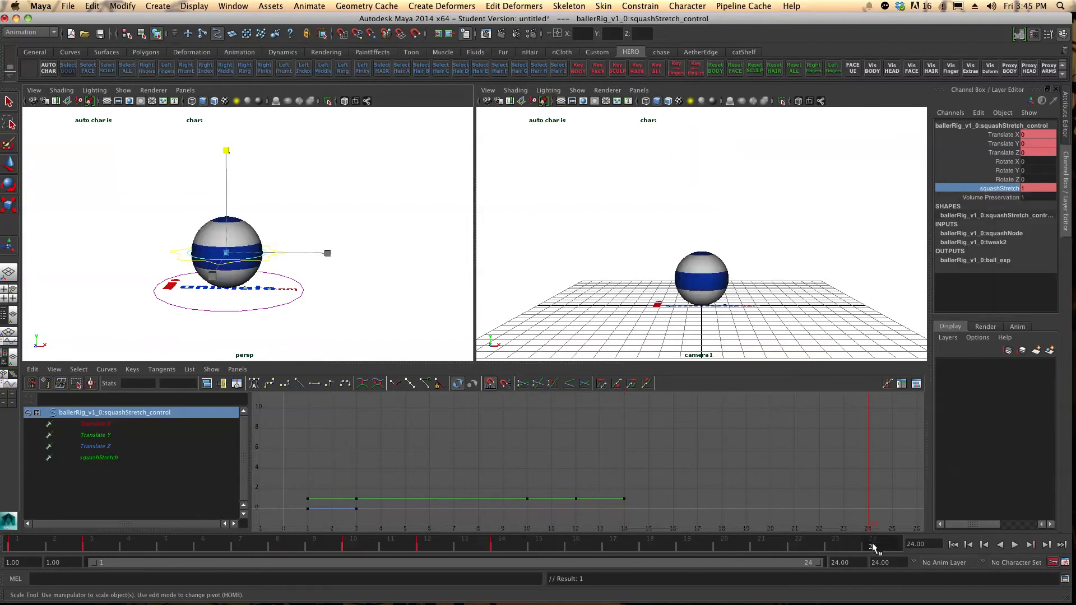
right_click(871, 541)
click(1033, 208)
right_click(1011, 190)
click(1013, 204)
Key the squashStretch attribute at 1 on frame 21, where the ball lands.
click(815, 548)
key(alt+v)
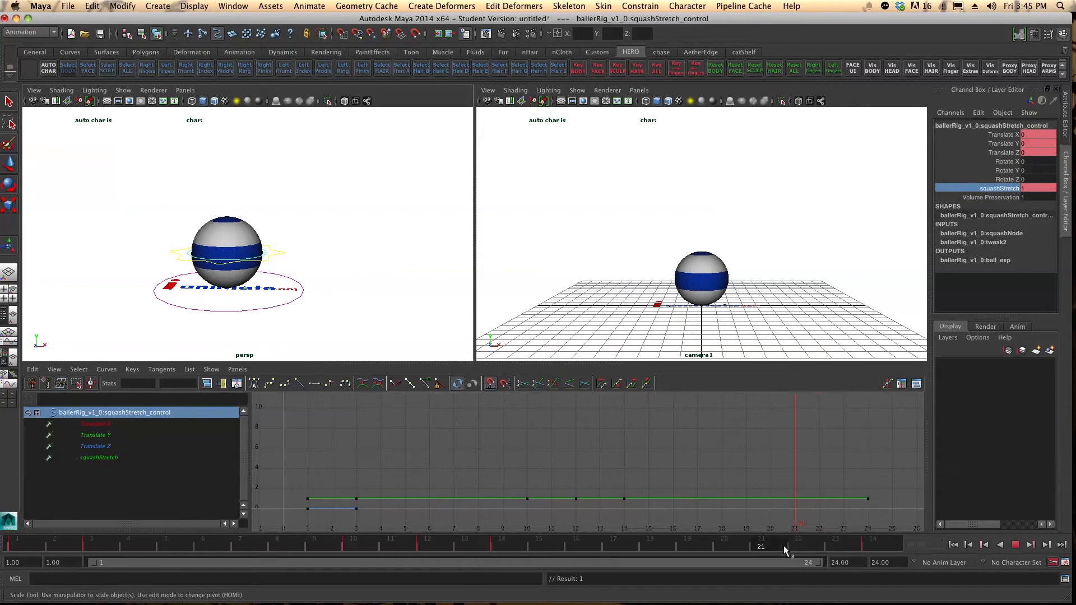
right_click(788, 545)
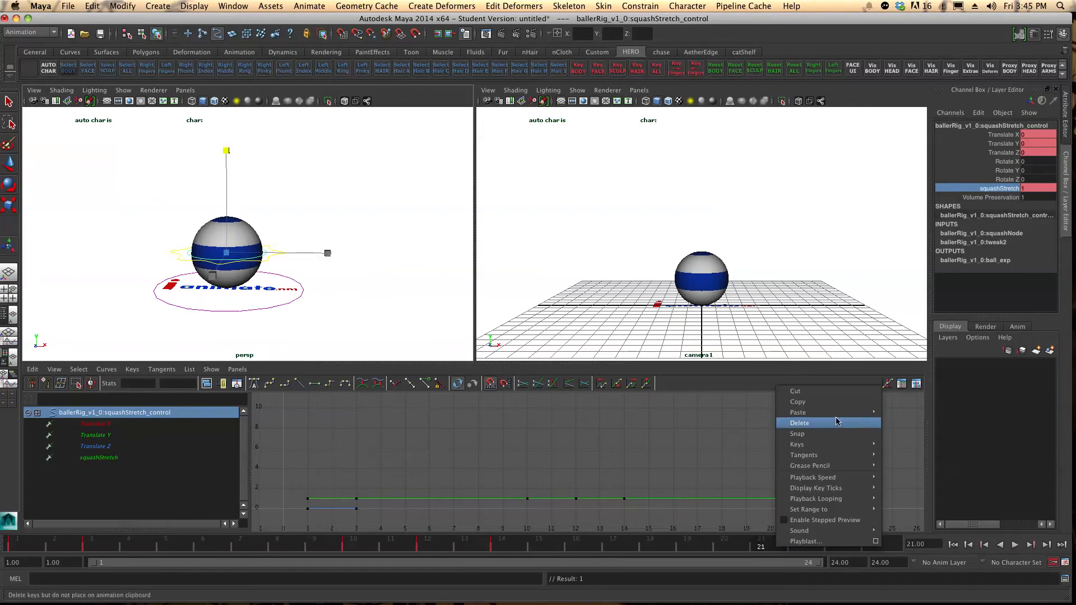
click(1006, 188)
right_click(1006, 189)
click(1008, 205)
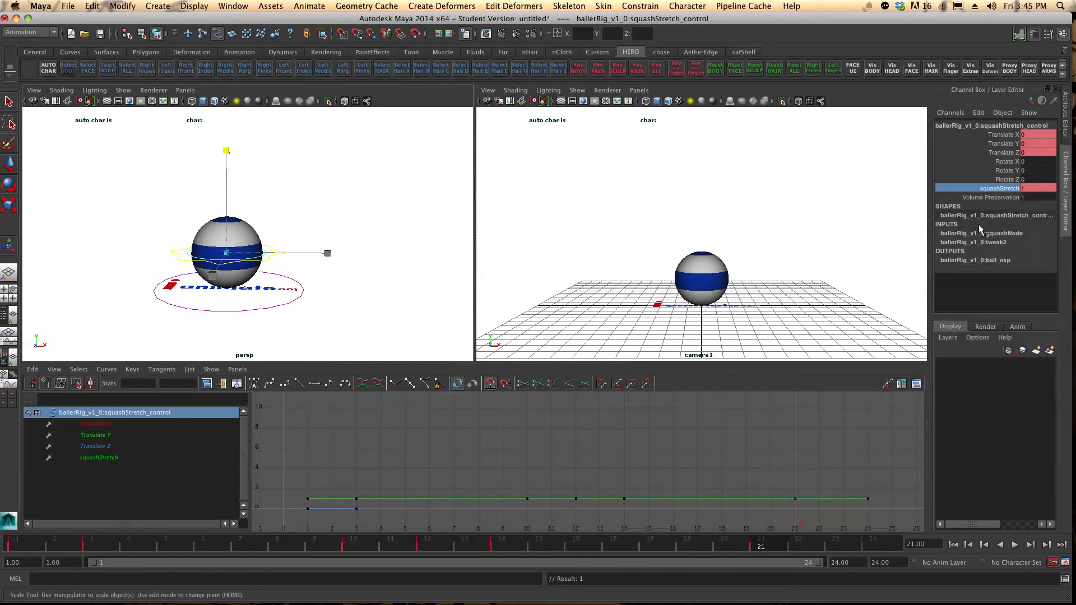
shift+click(761, 548)
drag(760, 548, 797, 549)
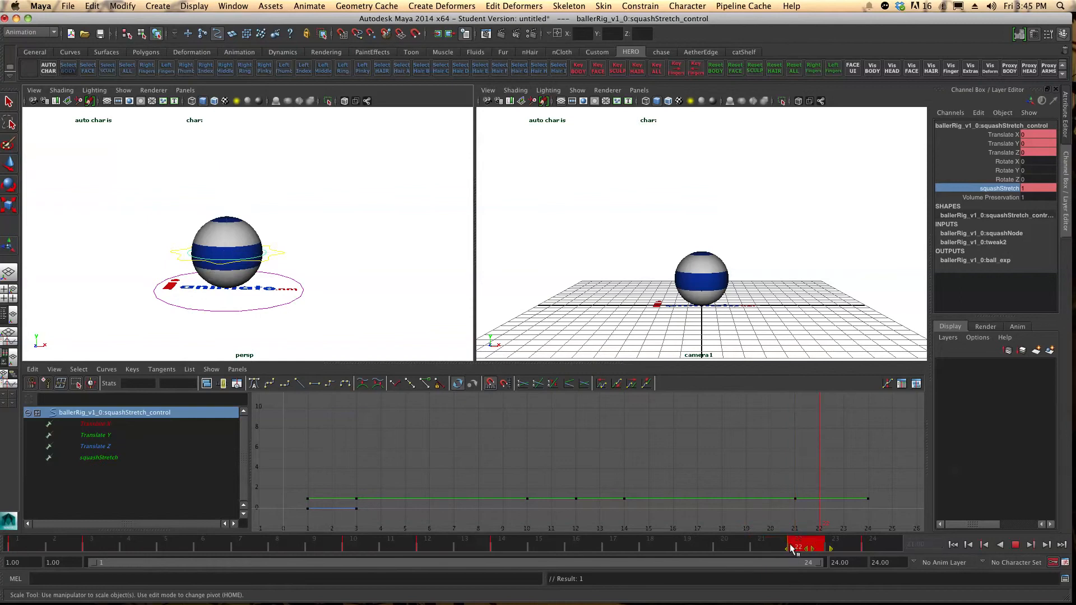
drag(777, 545, 777, 547)
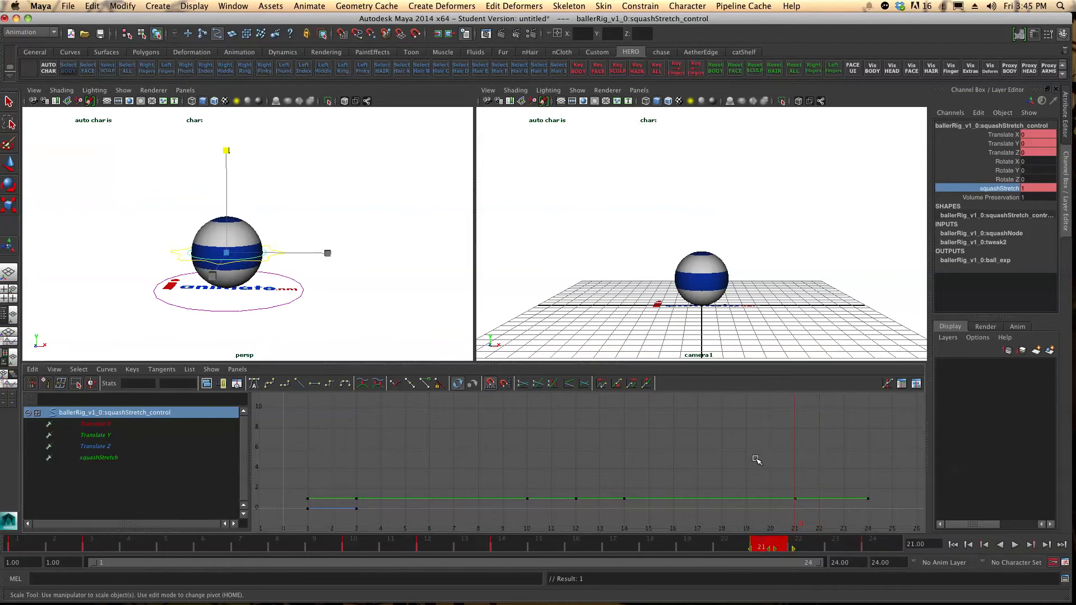
Bring up the ball control's curve in the Graph Editor for comparison, and reselect the squashStretch control.
click(272, 259)
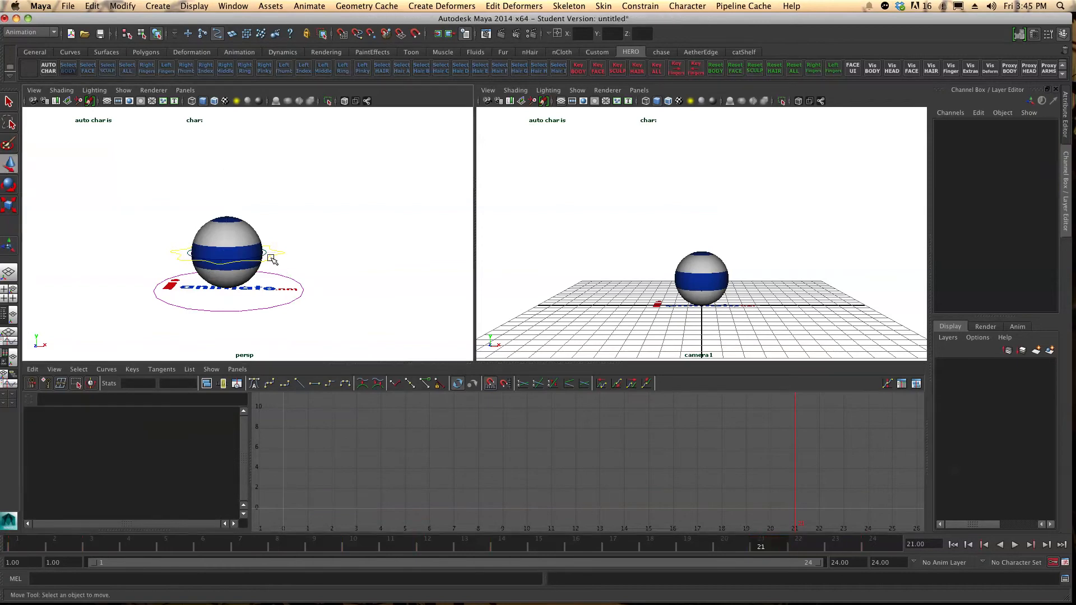
click(269, 261)
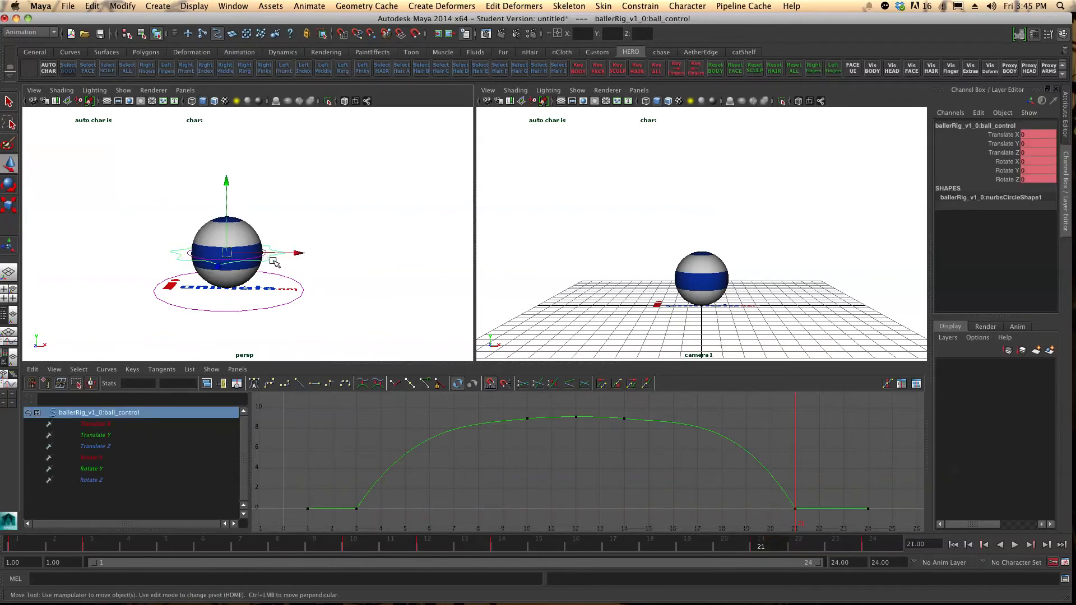
click(277, 257)
click(264, 253)
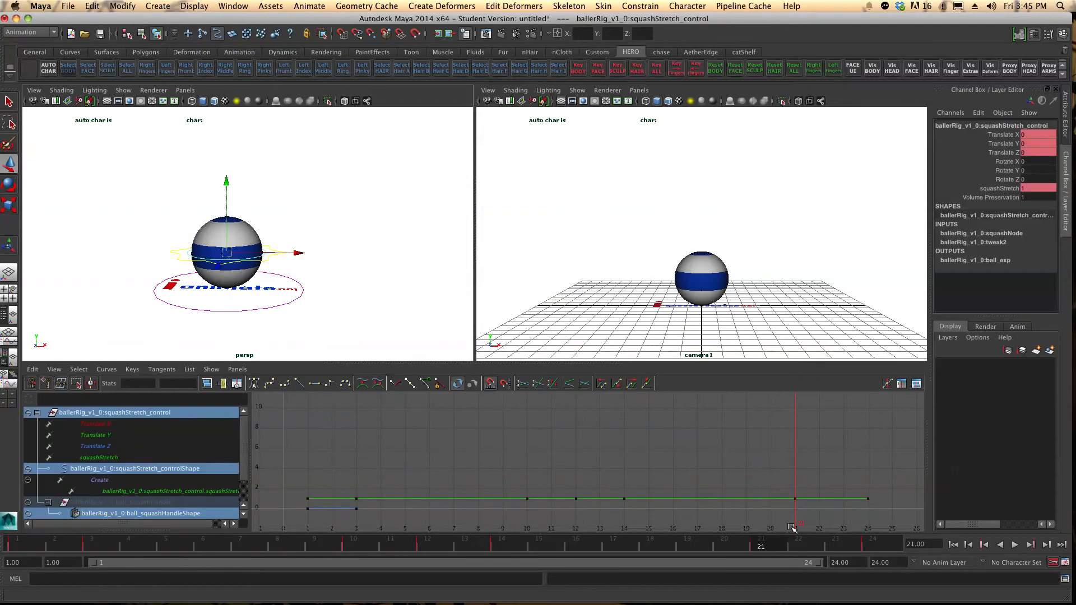
Squash the ball at frame 22 by lowering the control's squashStretch attribute to about 0.482.
drag(768, 546, 836, 545)
drag(771, 549, 769, 546)
mouse_move(787, 545)
mouse_down()
mouse_move(741, 548)
mouse_move(805, 547)
mouse_up()
click(1000, 189)
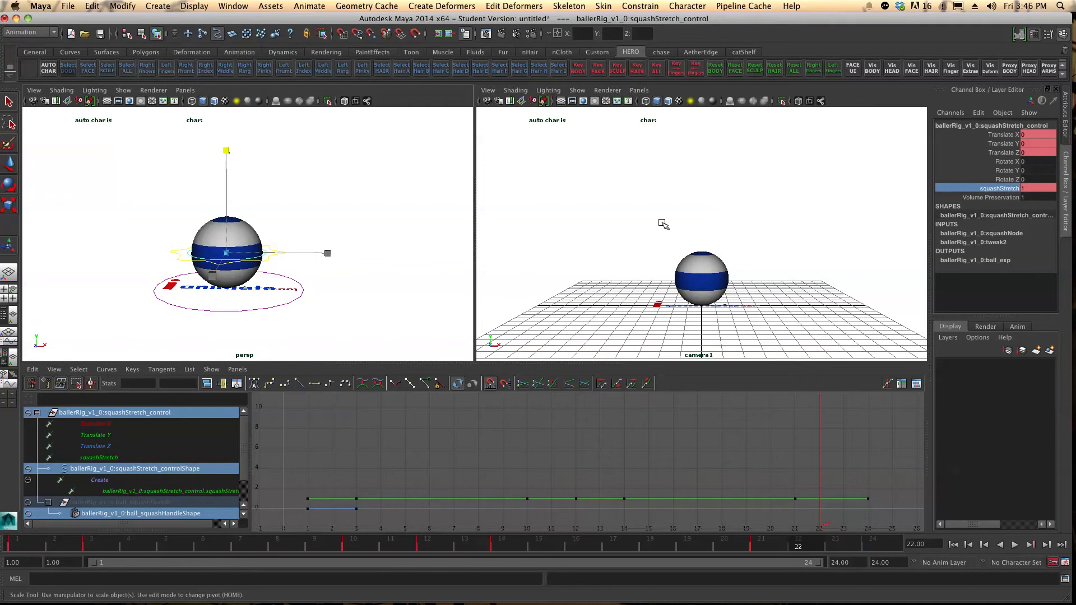
middle_drag(324, 268, 21, 305)
middle_drag(410, 179, 12, 240)
middle_drag(396, 214, 52, 247)
alt+drag(257, 292, 298, 285)
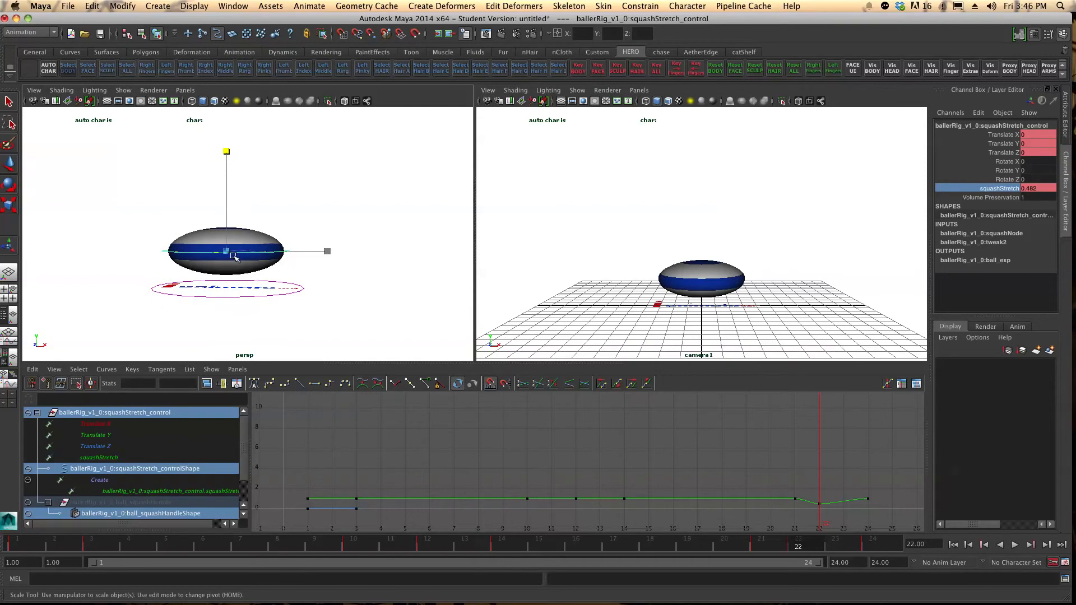
key(w)
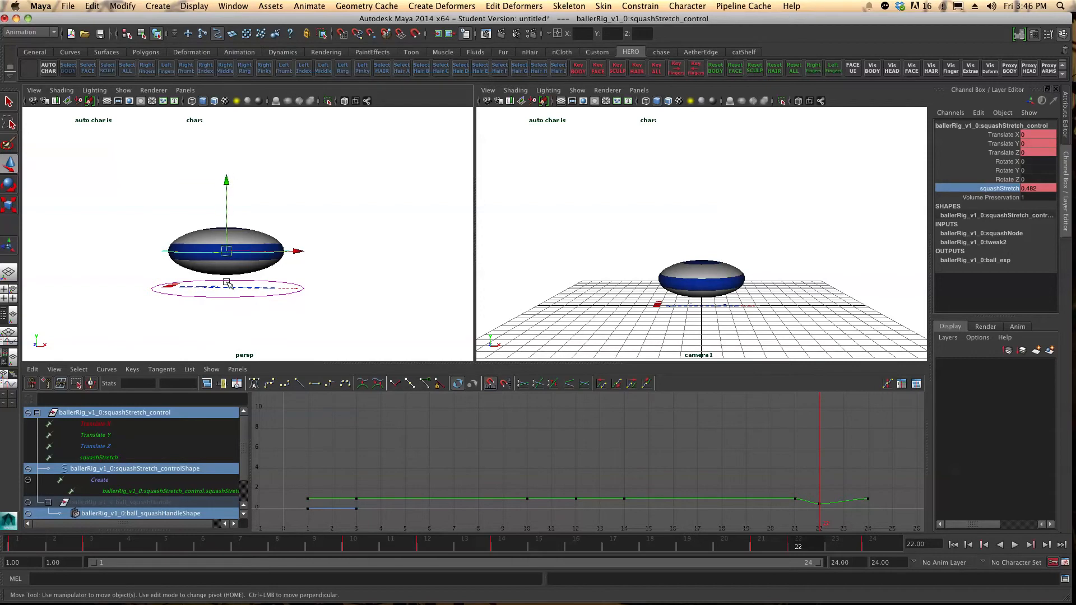
drag(228, 179, 226, 202)
key(z)
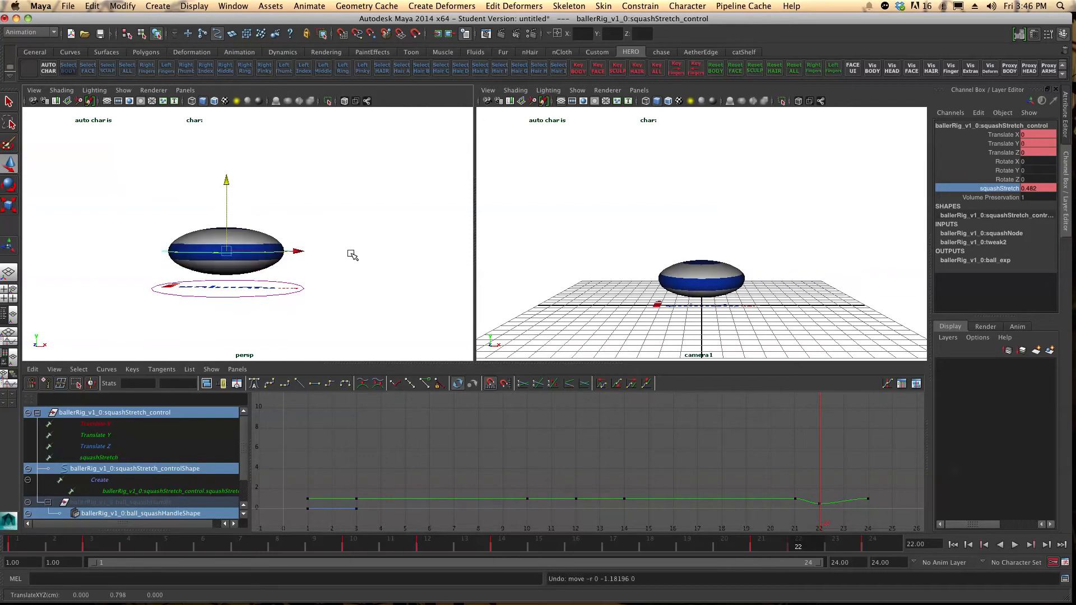
Lower the ball control at frame 22 to a Translate Y of about -0.712 so the squashed ball rests on the ground.
click(360, 236)
alt+drag(303, 256, 315, 275)
click(262, 273)
drag(222, 178, 228, 188)
alt+drag(249, 267, 257, 269)
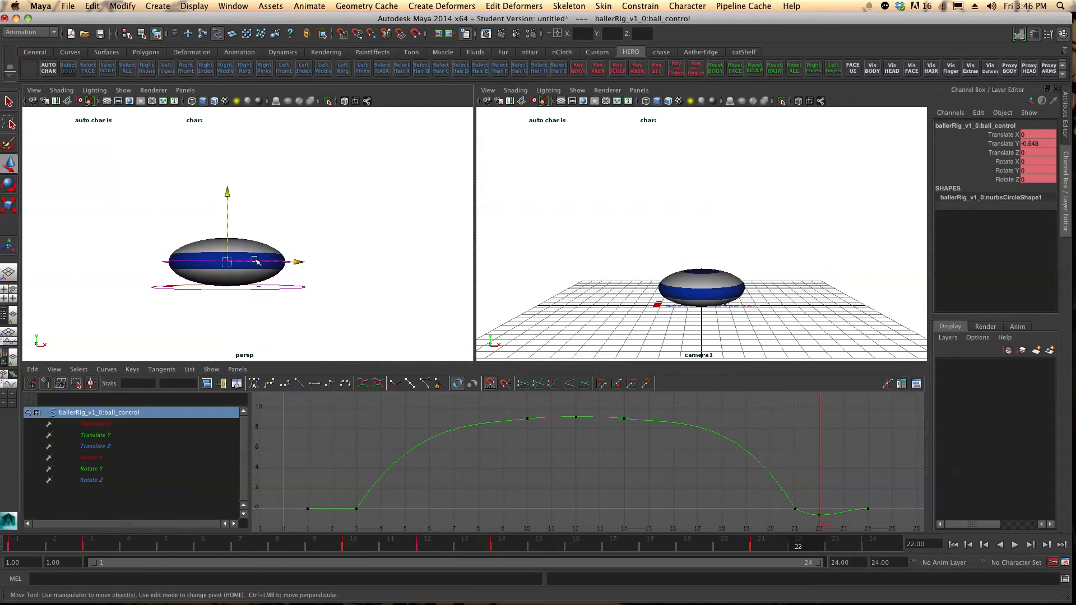
alt+drag(250, 230, 252, 230)
drag(227, 190, 228, 192)
mouse_move(311, 280)
alt+mouse_down()
mouse_move(329, 290)
mouse_move(320, 295)
alt+mouse_up()
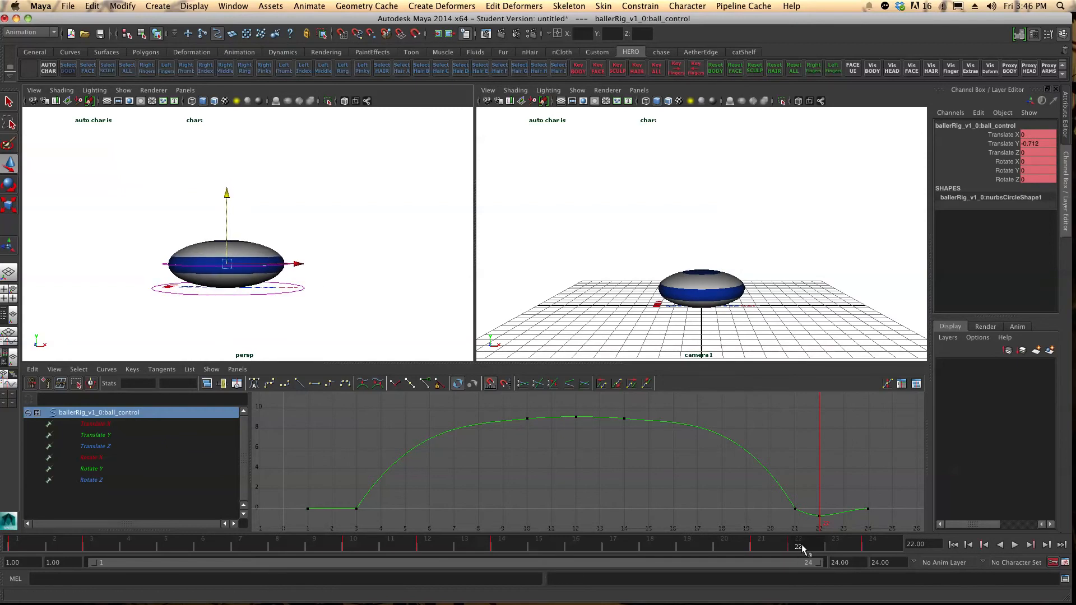
Scrub and play back the bounce to check the landing squash, and stop at frame 3.
drag(814, 541, 833, 546)
key(alt+v)
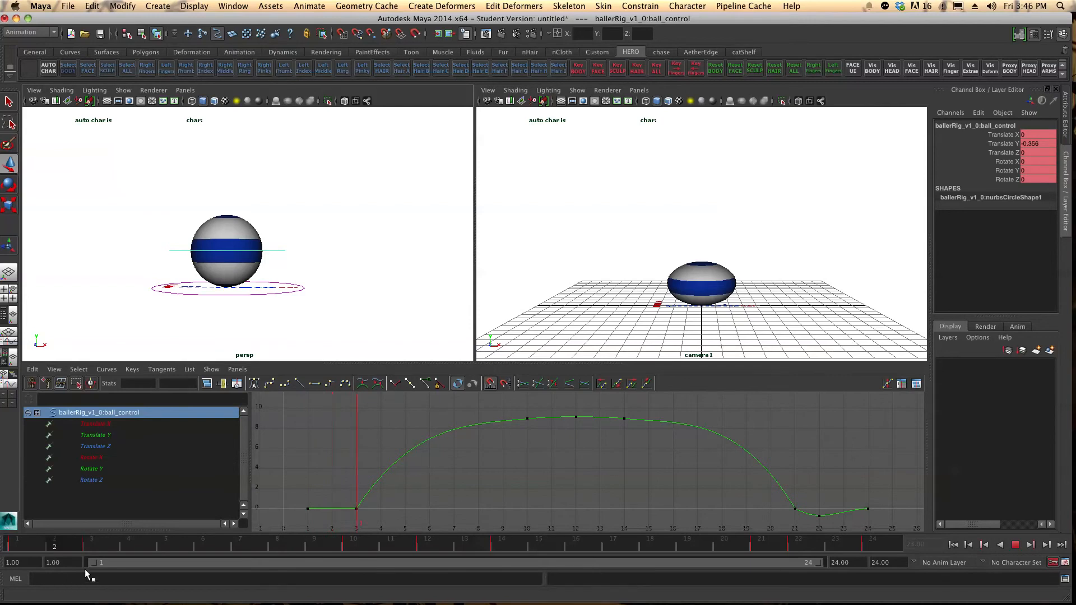
key(Escape)
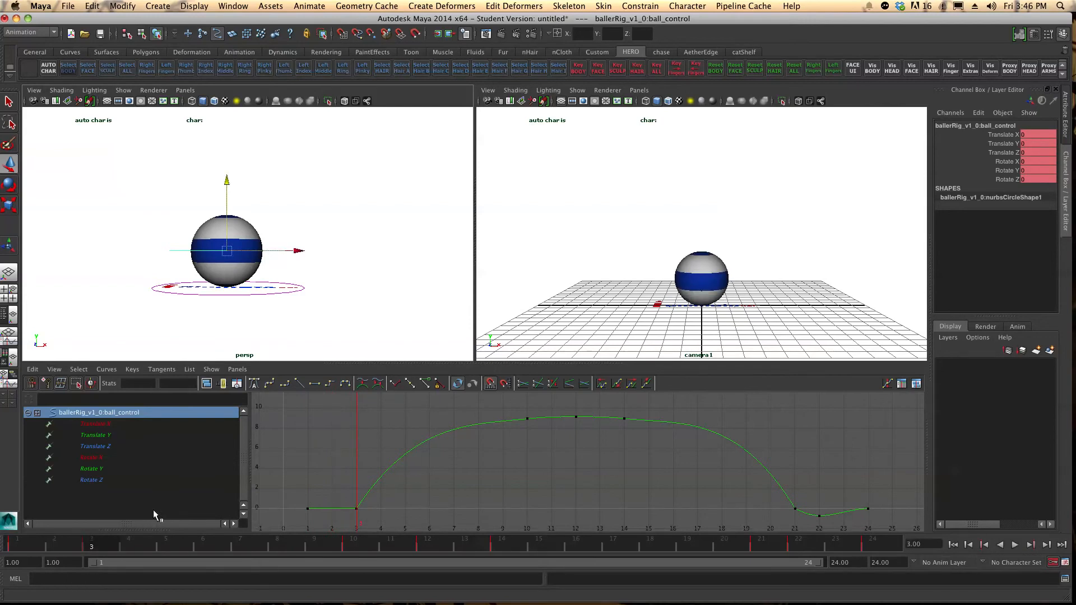
Stretch the ball at frame 3 by raising the squashStretch control's squashStretch attribute to about 1.315.
click(371, 240)
alt+drag(301, 250, 292, 272)
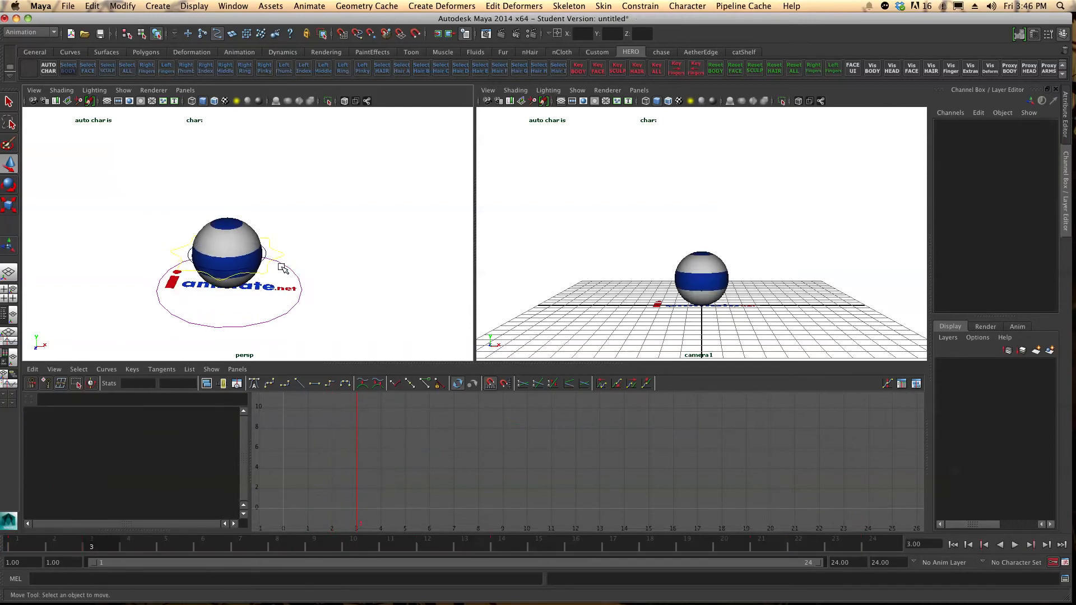
click(264, 253)
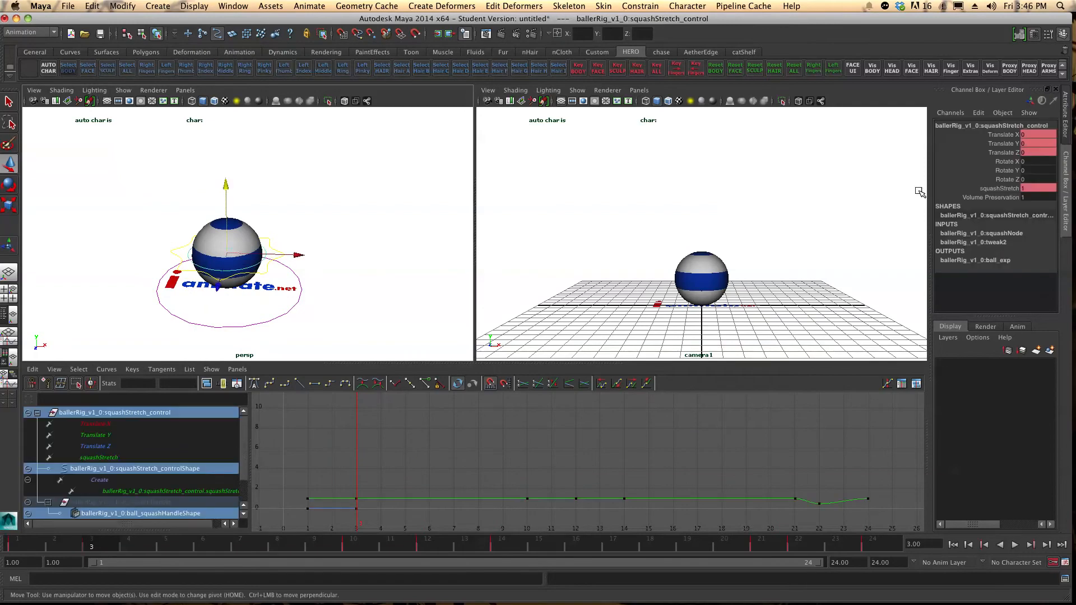
click(1000, 188)
middle_drag(325, 275, 723, 259)
middle_drag(362, 293, 614, 272)
alt+drag(269, 280, 298, 305)
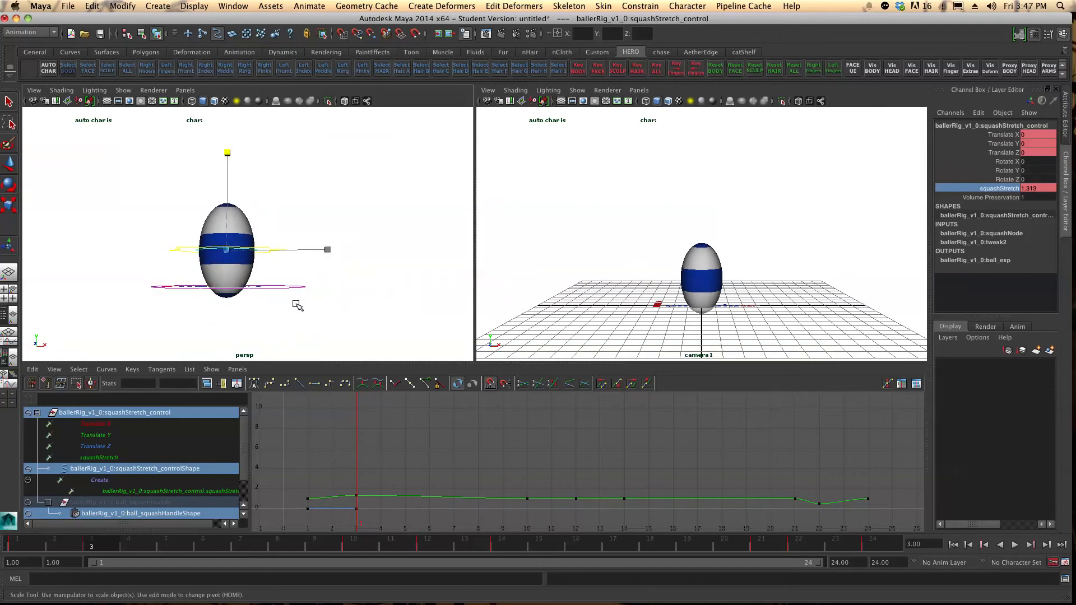
Raise the ball control at frame 3 to a Translate Y of about 0.6 so the stretched ball sits on the ground.
key(w)
click(314, 217)
alt+drag(303, 244, 312, 236)
click(282, 252)
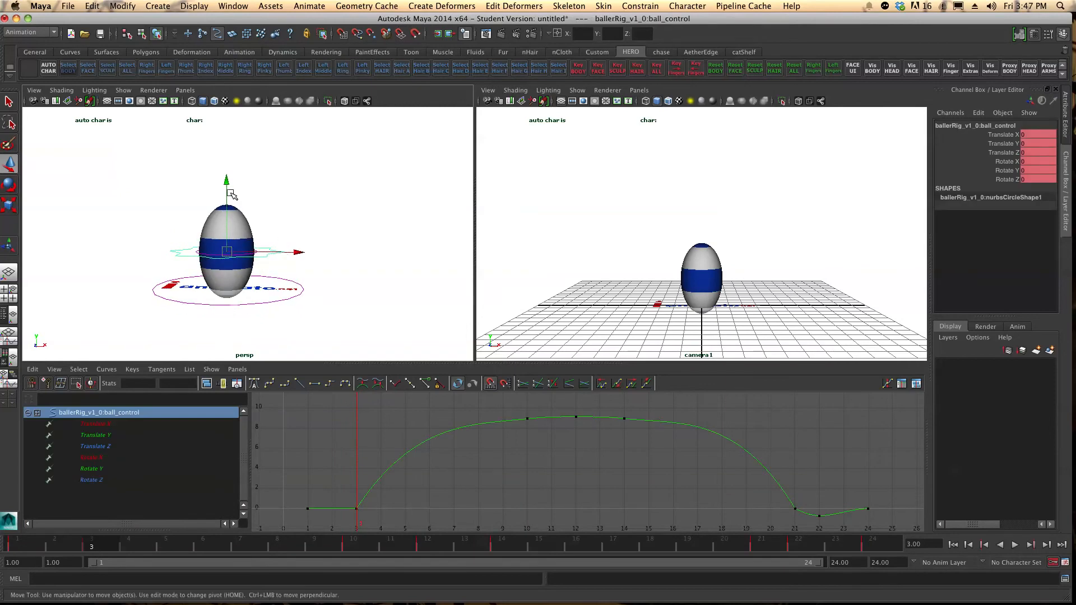
drag(227, 182, 227, 170)
alt+drag(311, 299, 321, 301)
drag(228, 171, 228, 169)
alt+drag(289, 231, 314, 258)
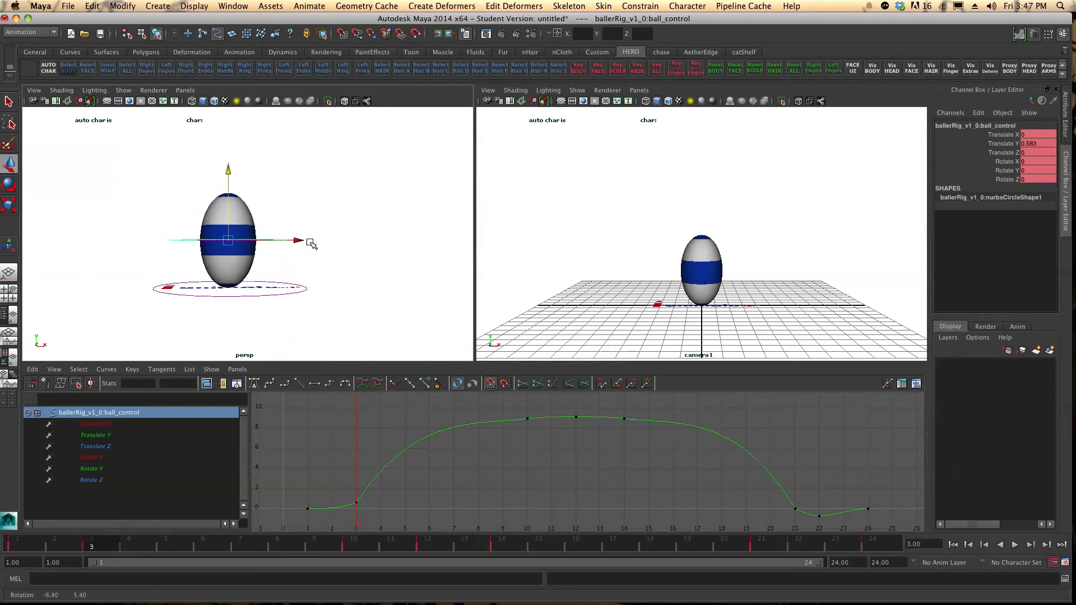
Deselect the rig, playblast the animation to ballbounce.mov, review the movie and close it.
click(351, 262)
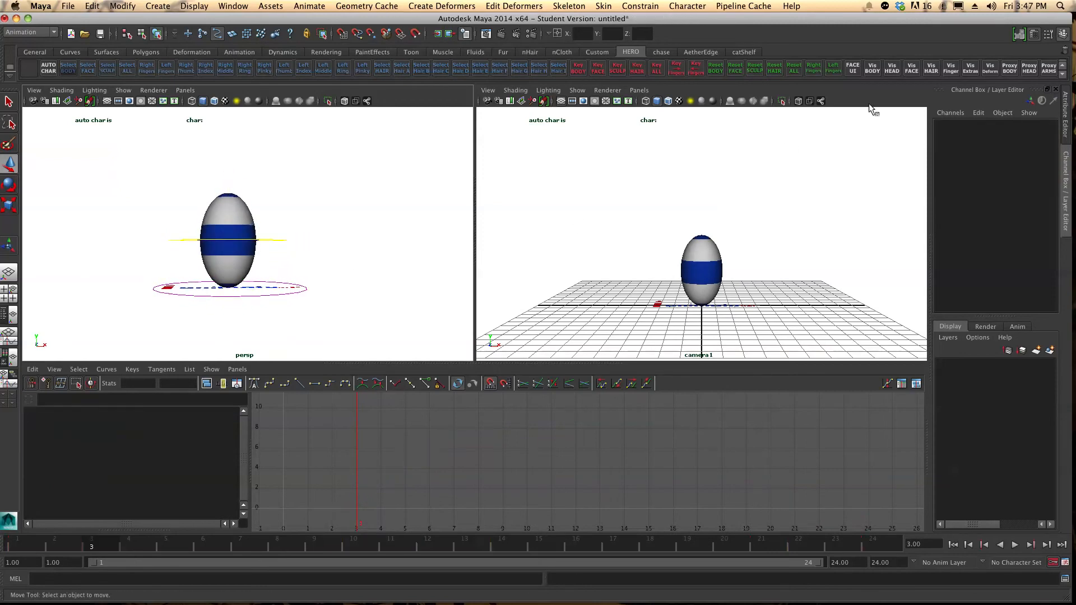
right_click(37, 539)
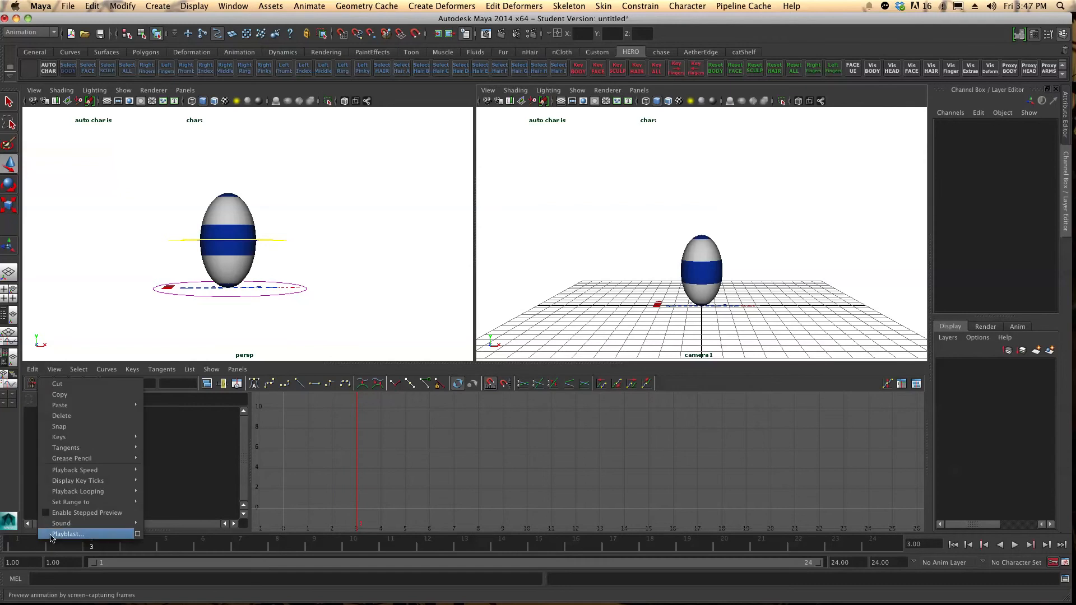
click(69, 531)
click(518, 318)
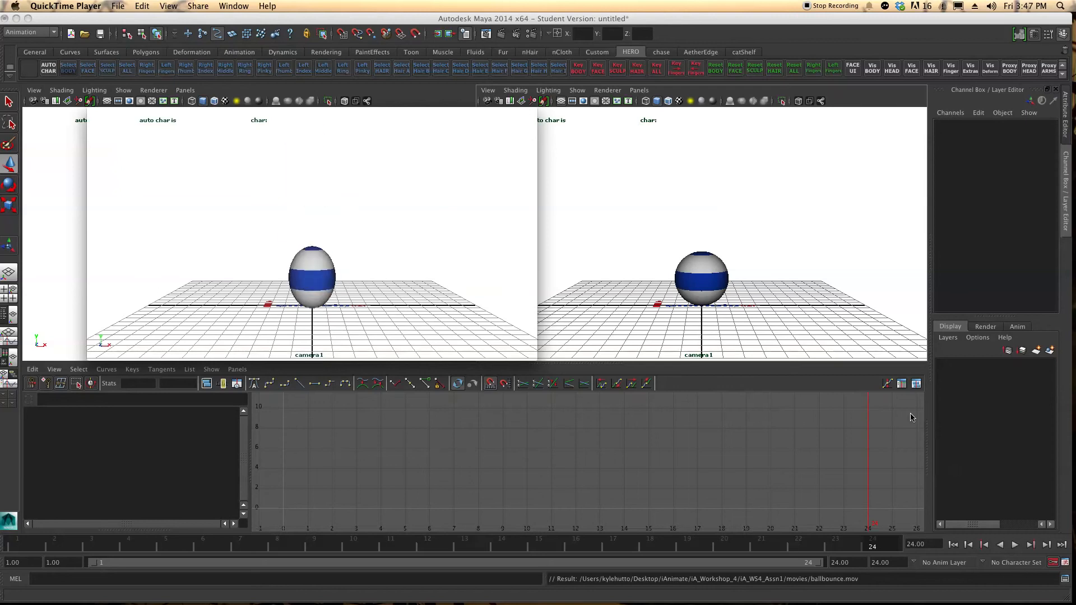
mouse_move(436, 320)
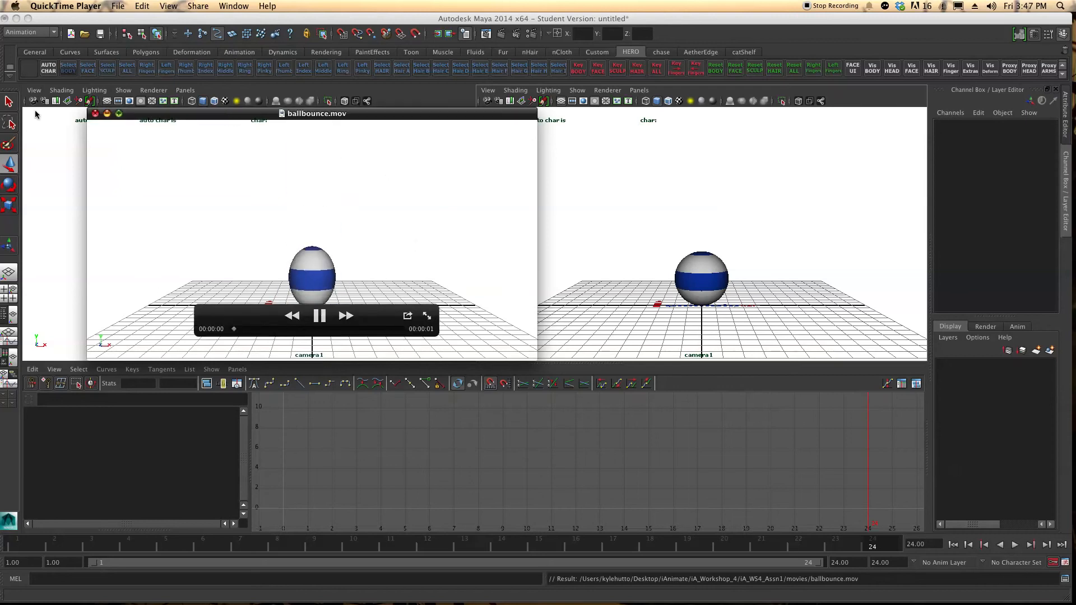
click(95, 114)
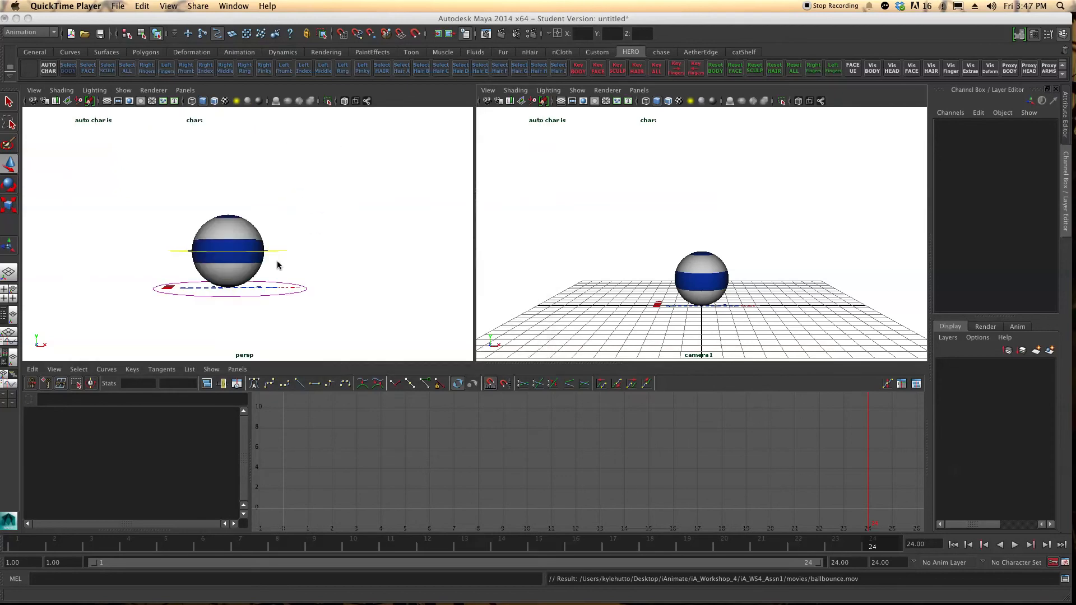
Reselect the ball control, play back the bounce and scrub to the peak at frame 12.
click(305, 238)
alt+drag(304, 237, 298, 251)
click(283, 252)
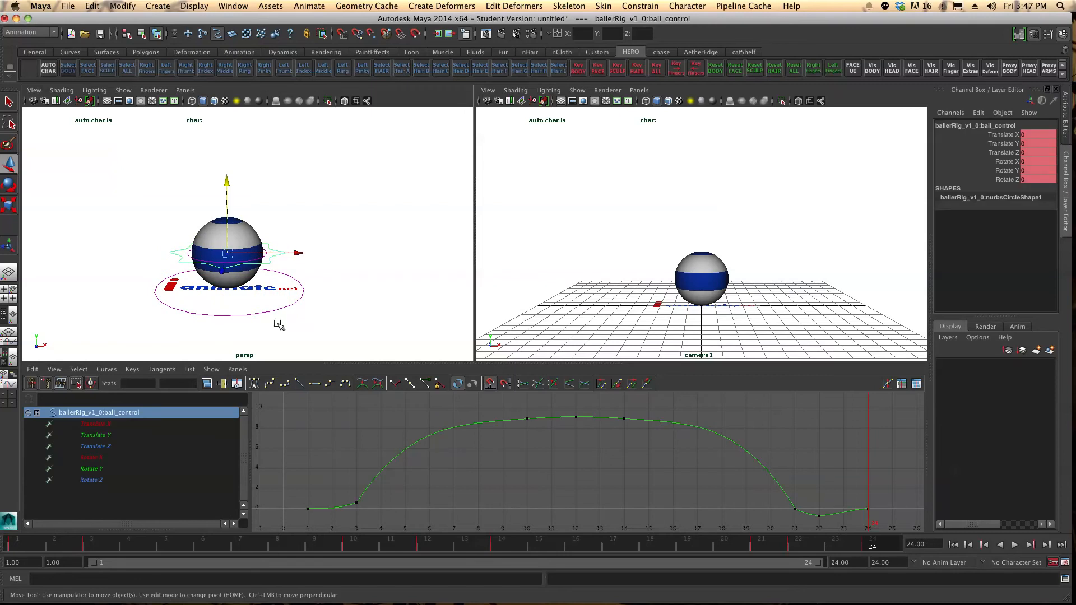
key(alt+v)
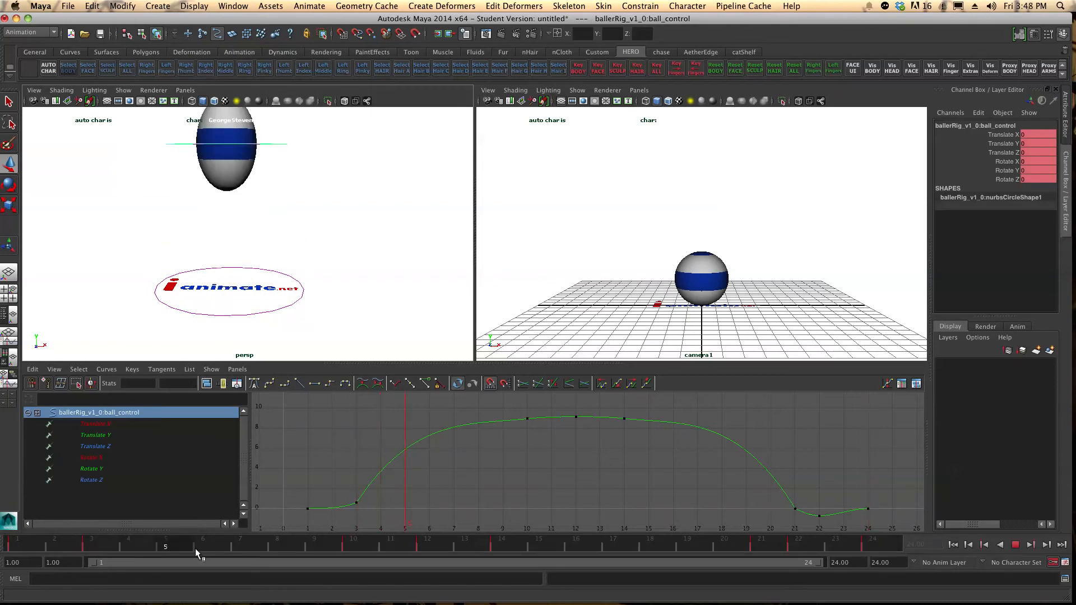
drag(290, 553, 425, 549)
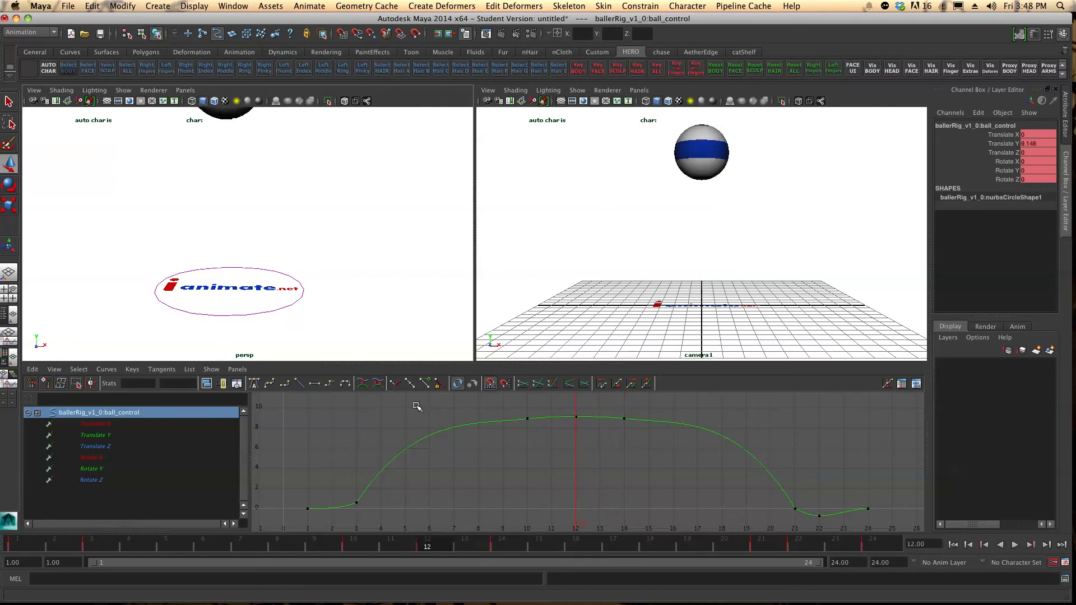
Isolate the ball control's Rotate Z curve in the Graph Editor and key the control's rotation at frame 3.
alt+middle_drag(399, 207, 415, 290)
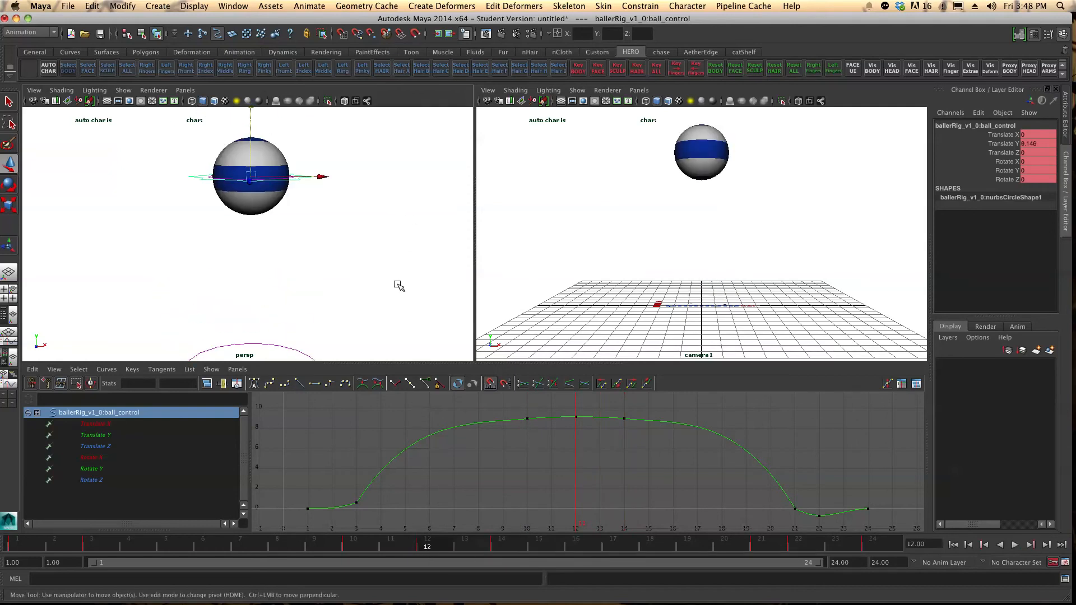
alt+drag(401, 284, 389, 327)
mouse_move(451, 543)
mouse_down()
mouse_move(801, 544)
mouse_move(109, 549)
mouse_up()
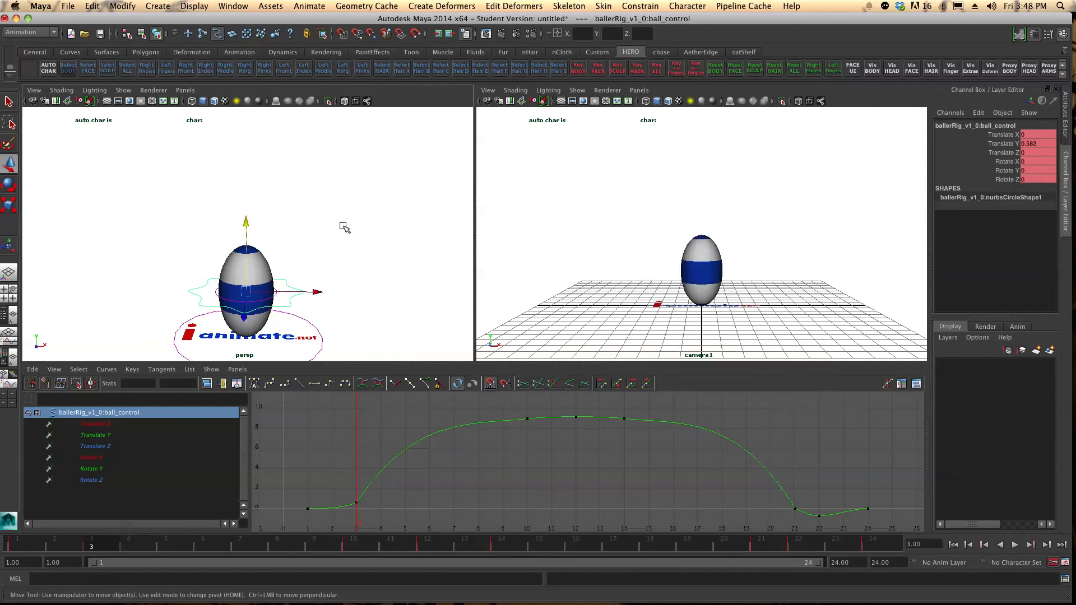
key(e)
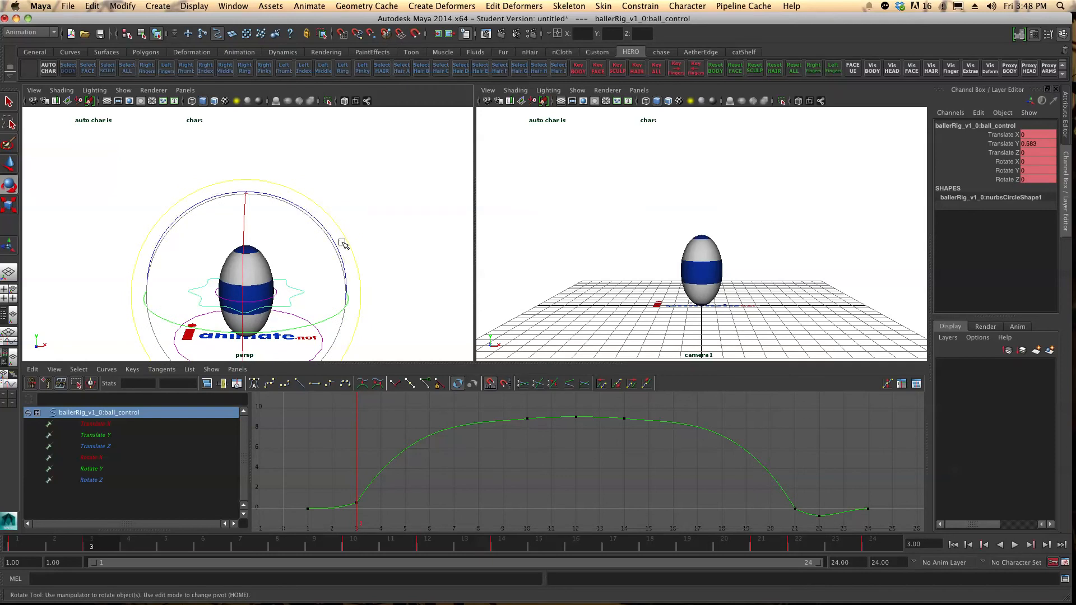
click(92, 480)
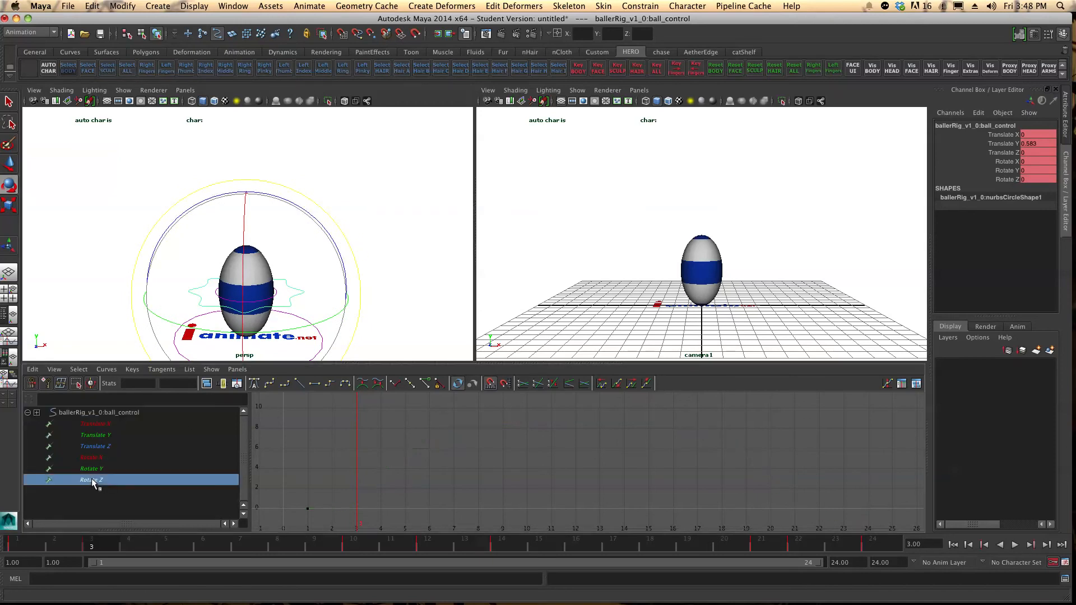
key(shift+e)
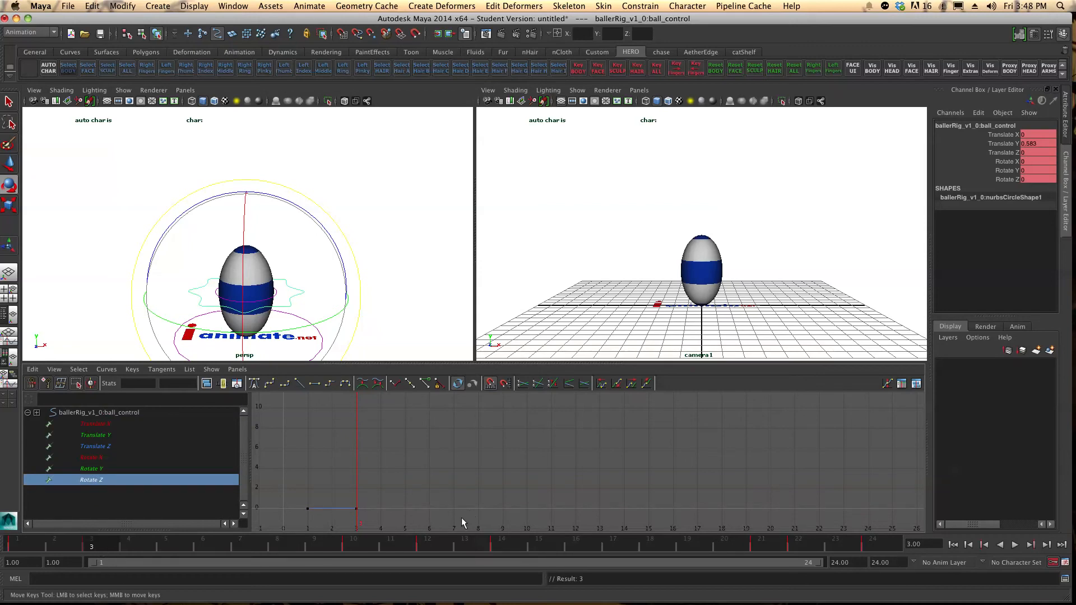
Set the ball control's Rotate Z to 360 at frame 21 and frame the whole rotation curve in the Graph Editor.
click(750, 540)
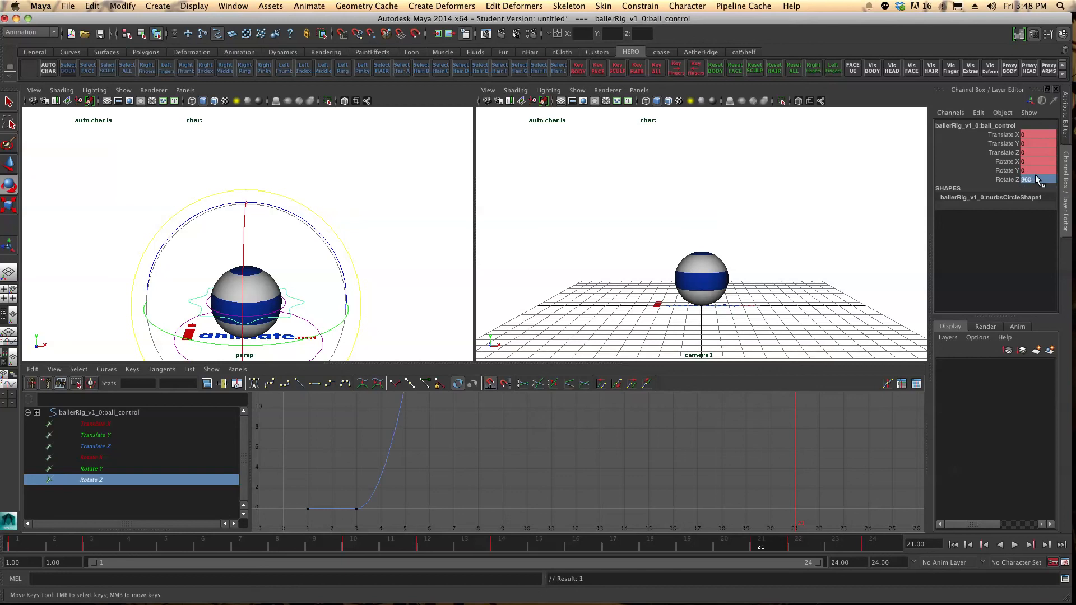
key(a)
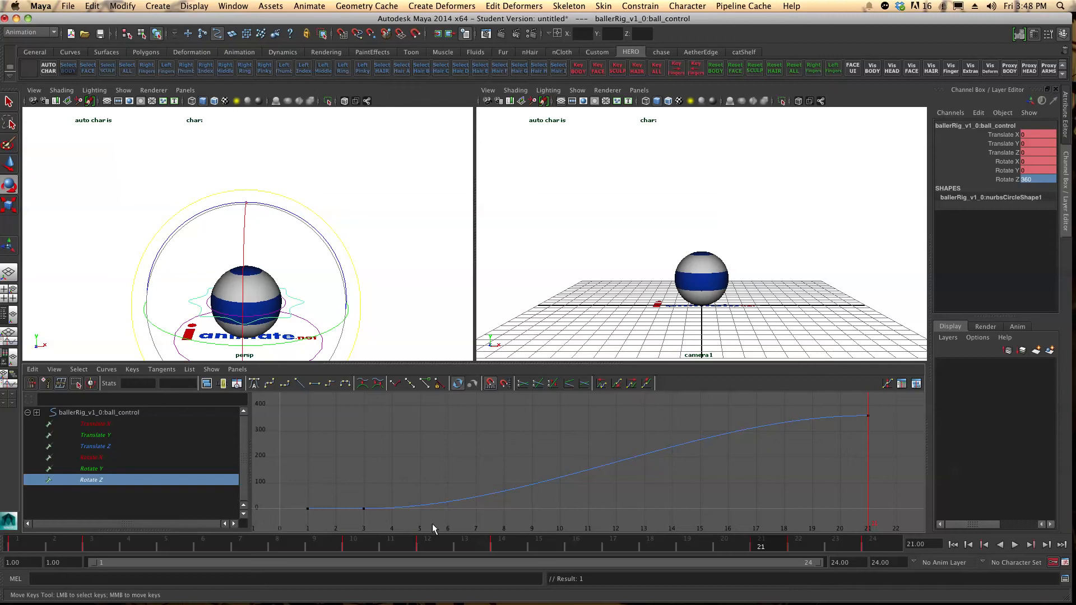
drag(758, 542, 780, 570)
key(e)
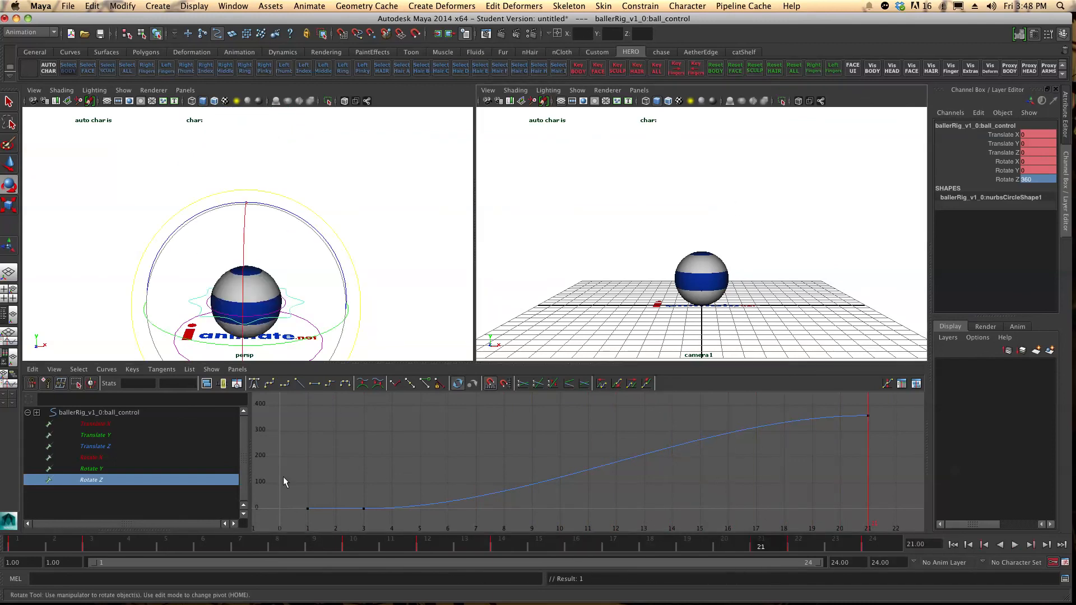
Playblast the spinning bounce, overwriting ballbounce.mov, then review the movie and pause it.
right_click(22, 550)
click(39, 545)
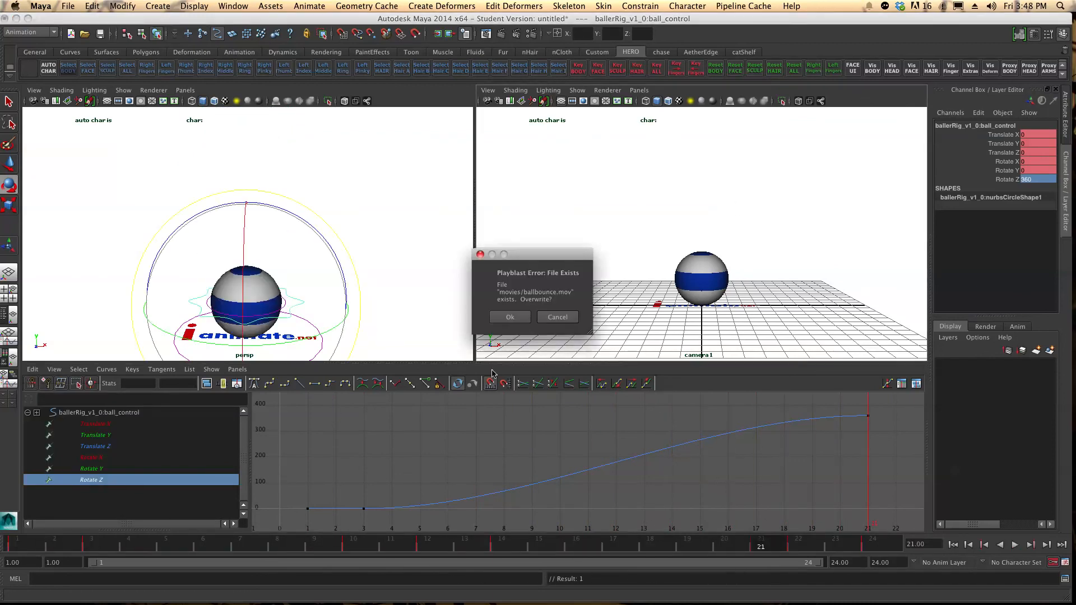
click(509, 317)
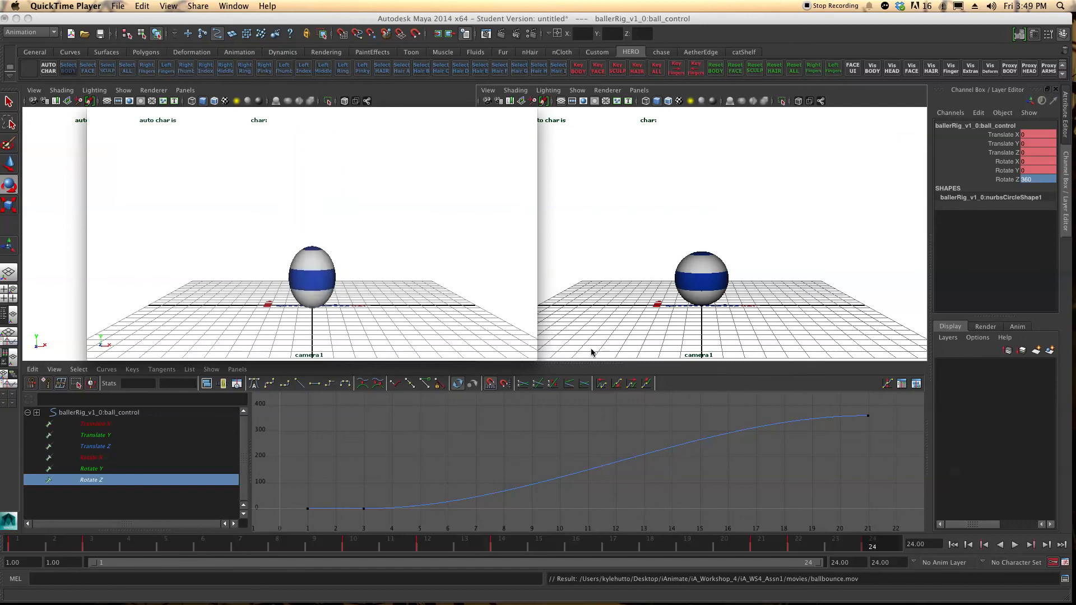
click(324, 317)
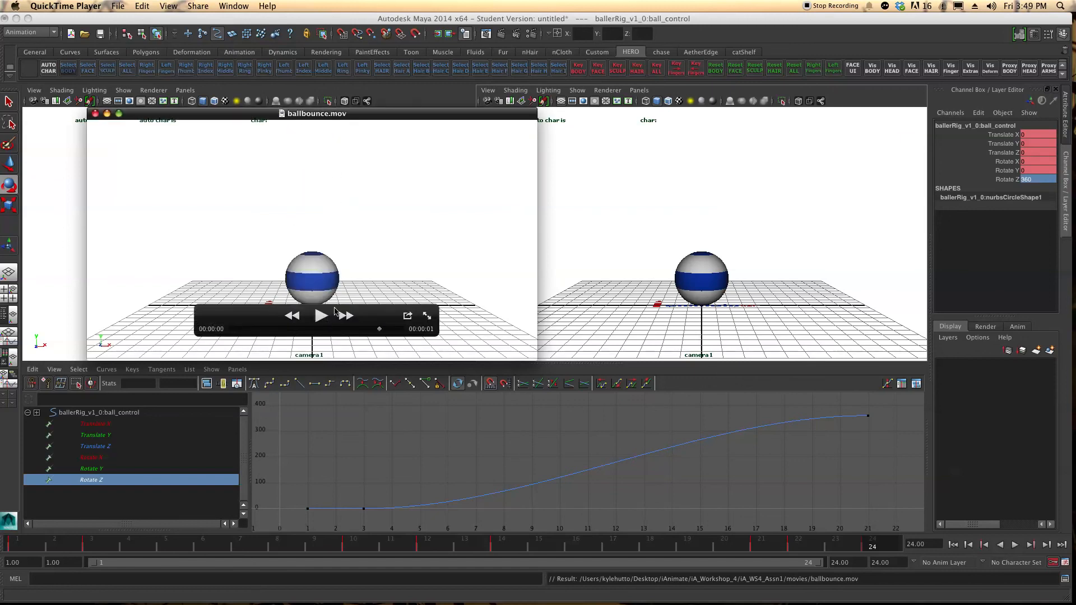